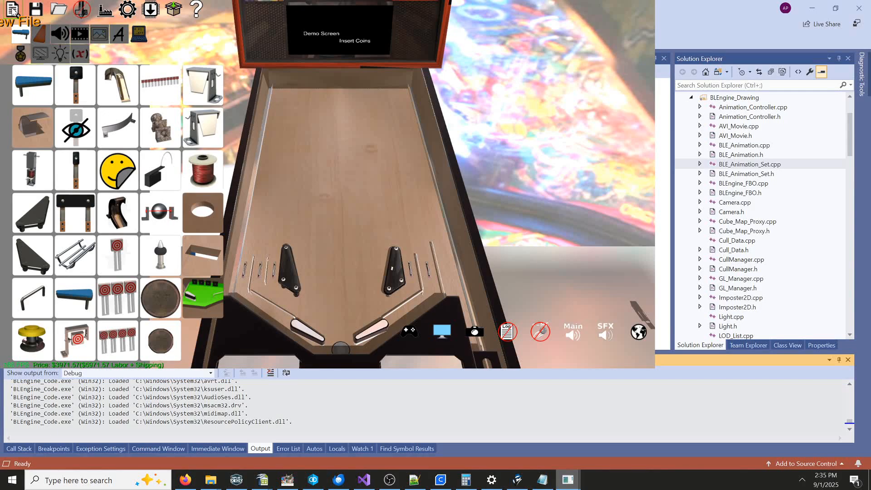
- Create a new pinball document named Tutorial3 and close the pinball designer
left_click(14, 10)
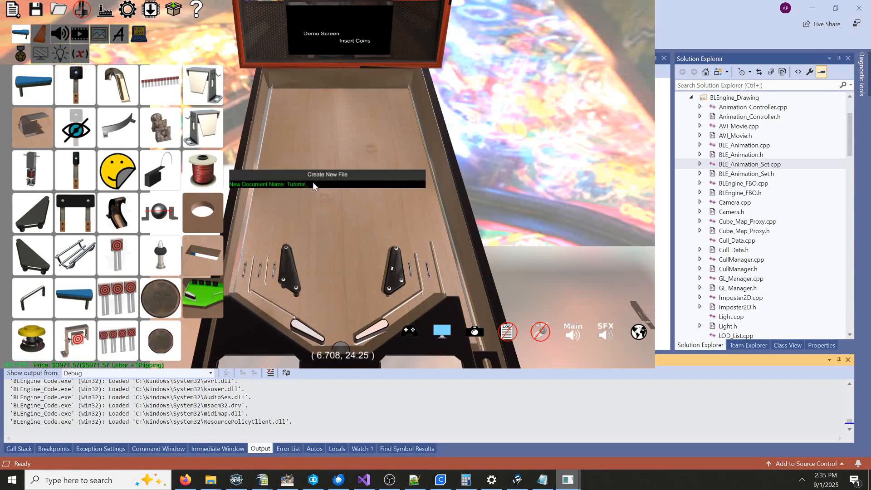
key("Return")
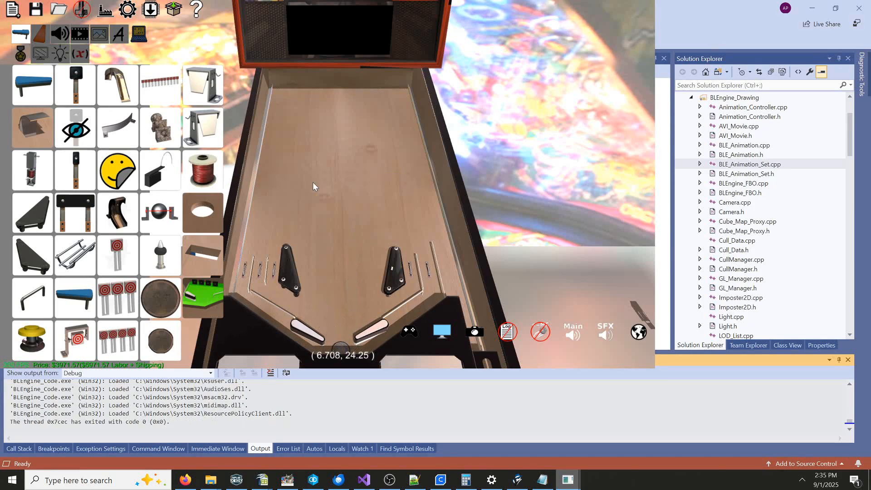
left_click(716, 13)
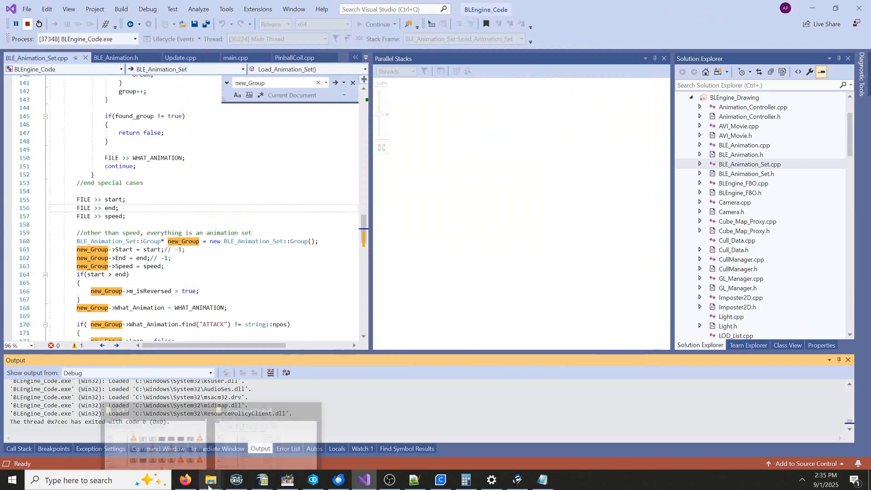
- In File Explorer, open the Additional Assets folder inside PawlowskiPinball\Tutorial3
mouse_move(210, 480)
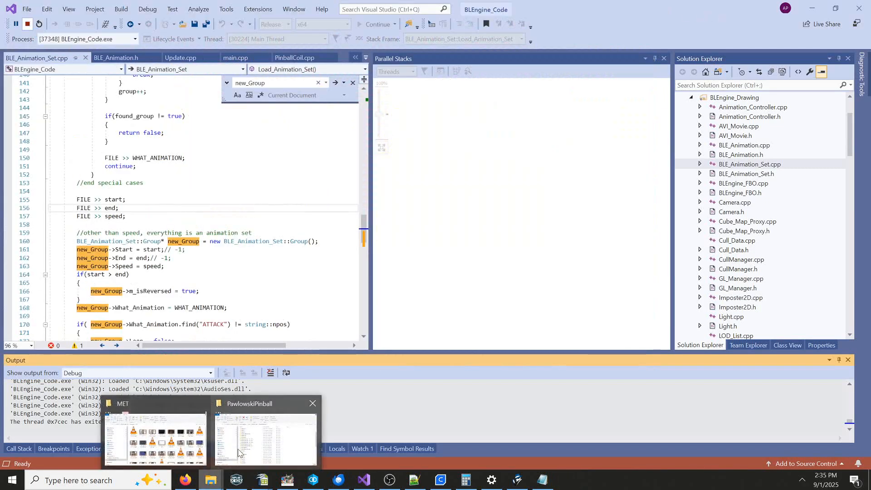
left_click(261, 442)
scroll(359, 363, "down", 5)
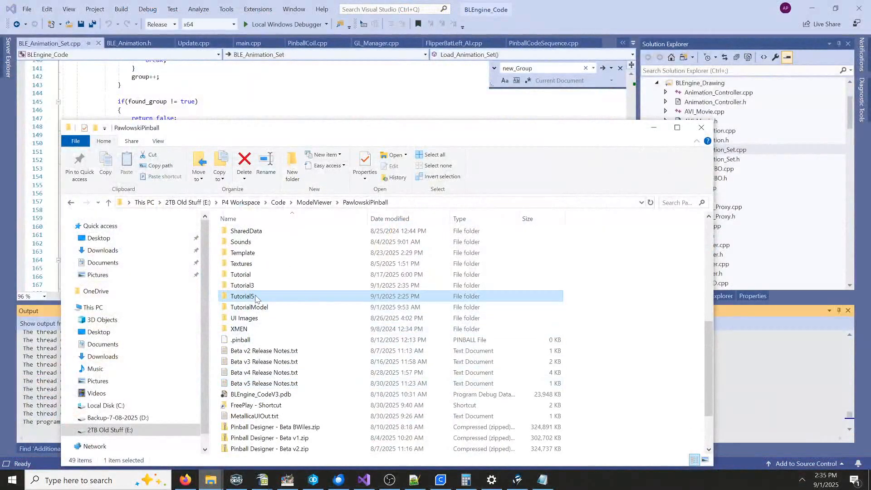
double_click(256, 286)
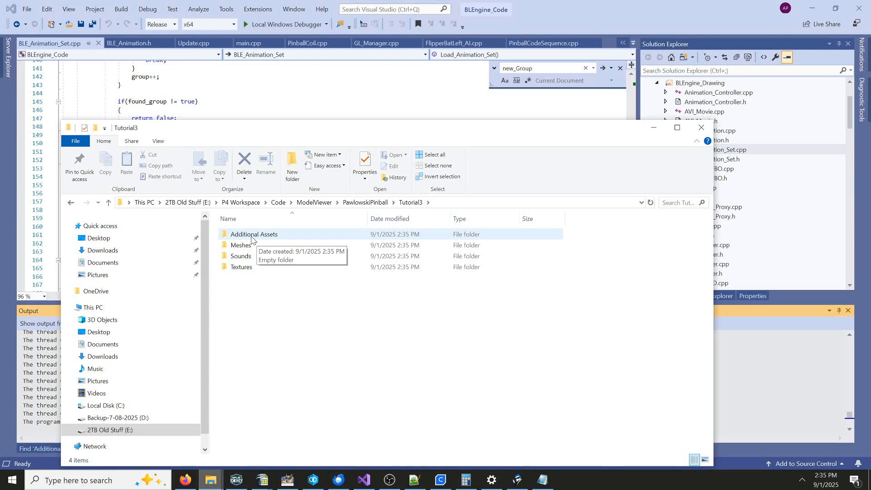
double_click(252, 235)
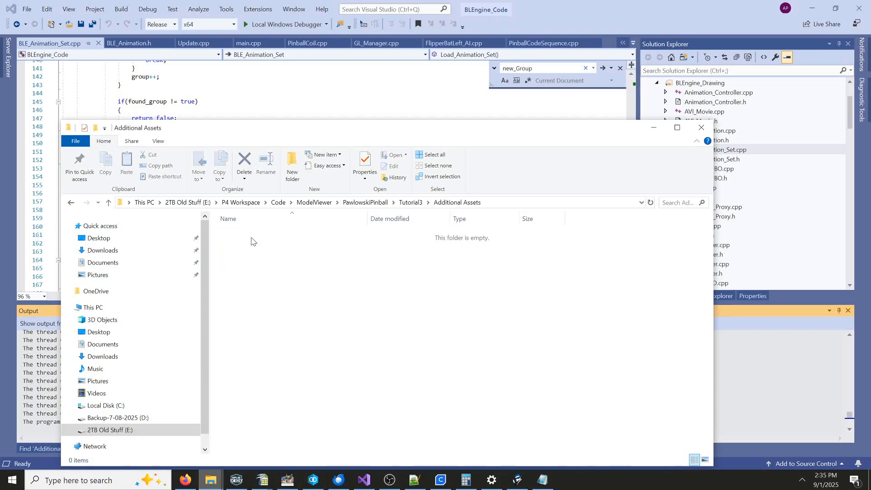
mouse_move(210, 480)
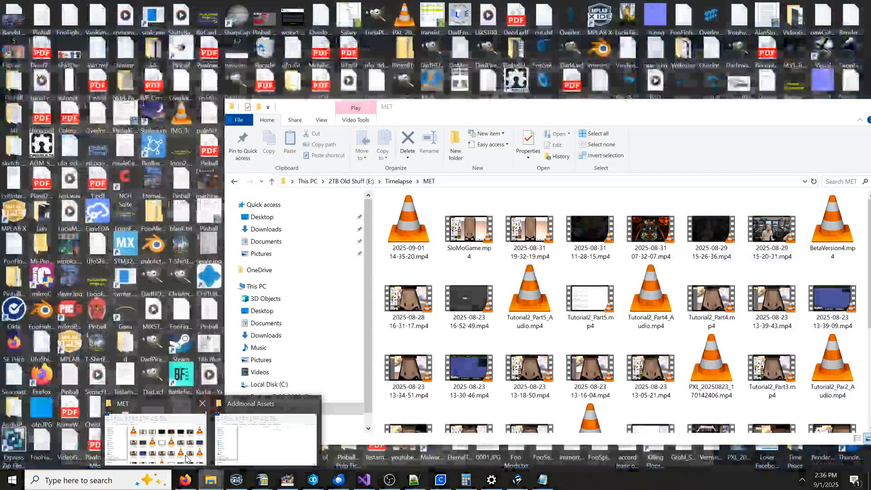
left_click(154, 436)
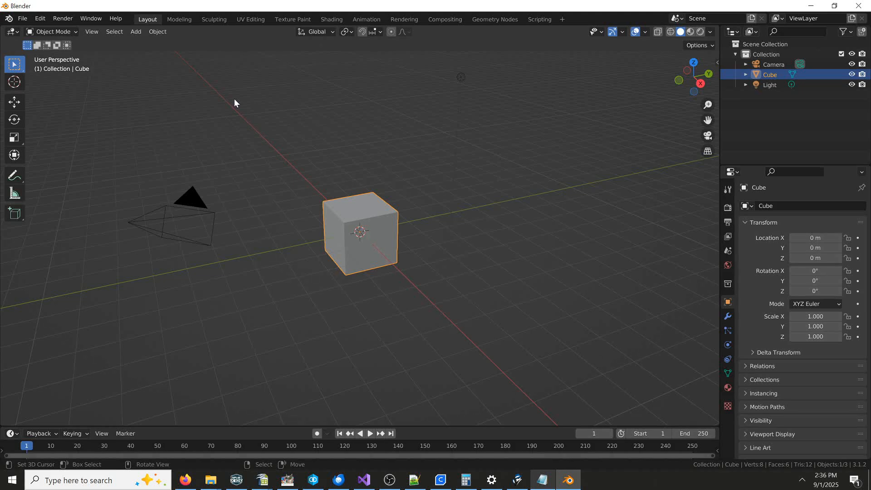
- In Blender, save the scene as untitled.blend in the Tutorial3\Additional Assets folder
left_click(23, 18)
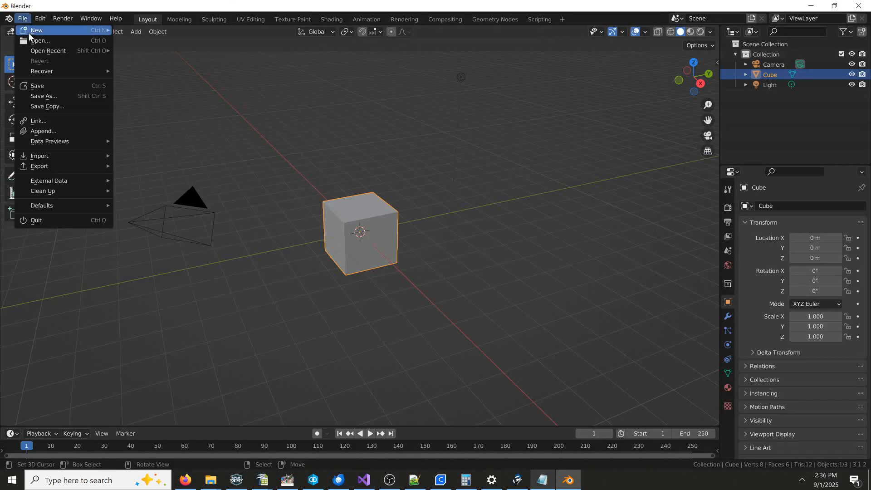
left_click(48, 95)
left_click(325, 97)
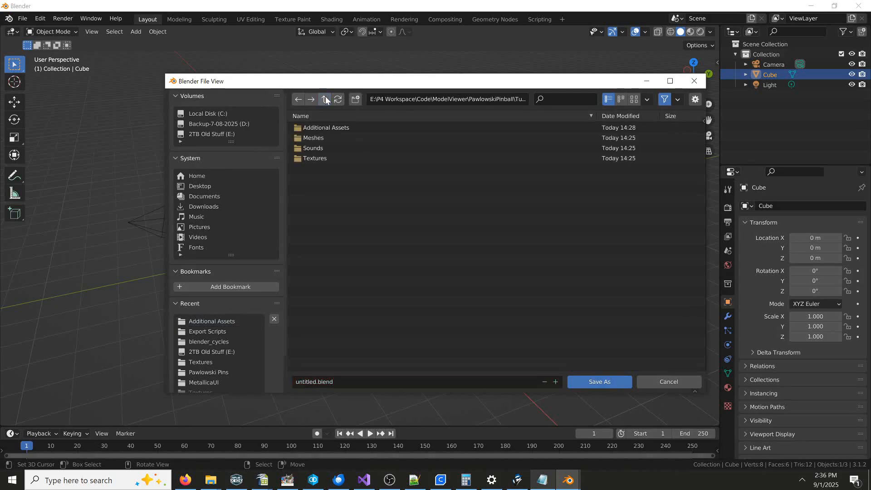
left_click(325, 98)
scroll(345, 303, "down", 5)
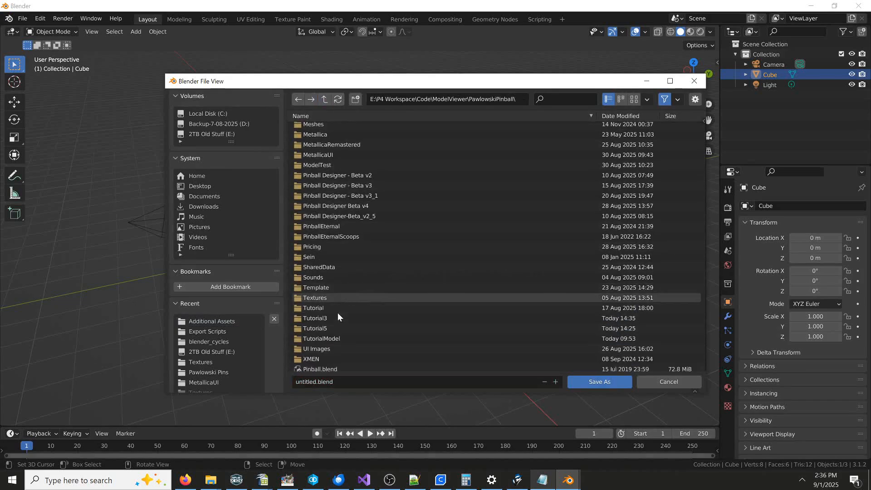
left_click(330, 312)
double_click(329, 312)
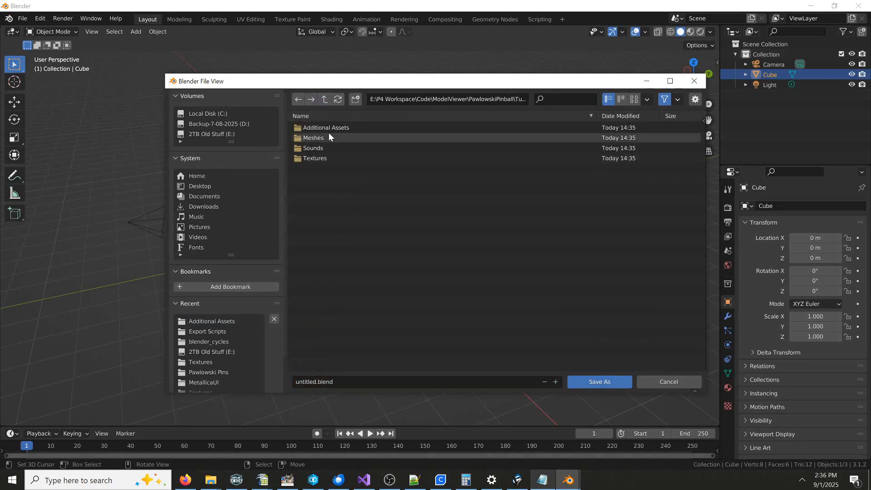
double_click(327, 130)
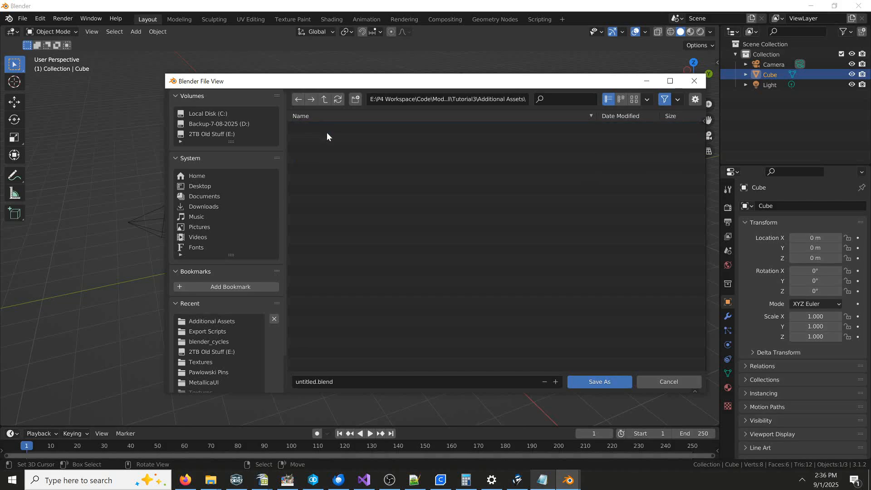
left_click(592, 382)
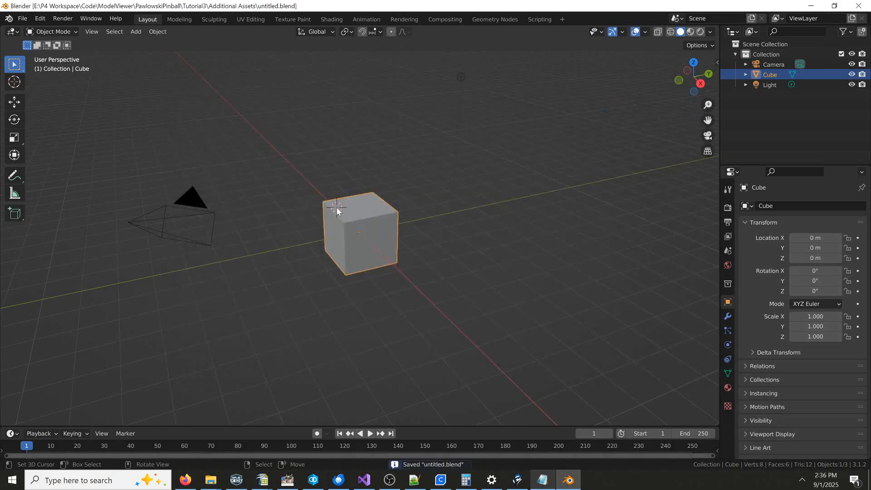
- Delete the default cube, camera and light so the scene is empty
key("Delete")
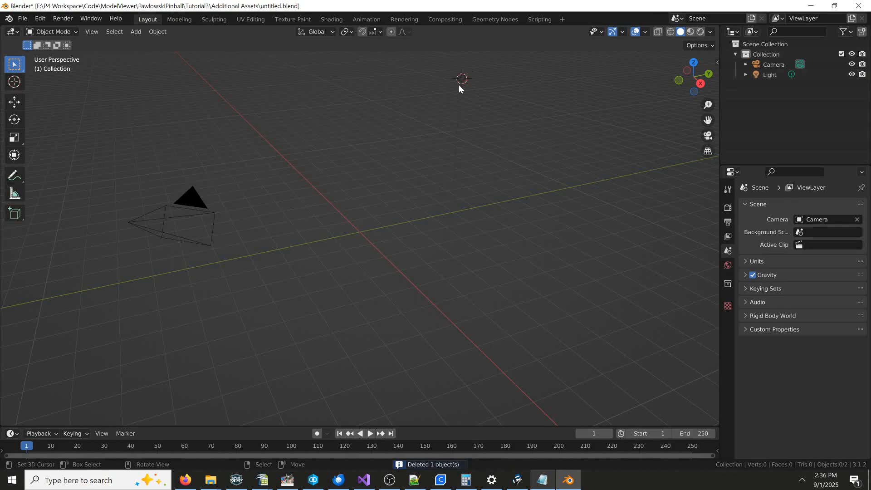
left_click_drag(495, 64, 177, 264)
key("Delete")
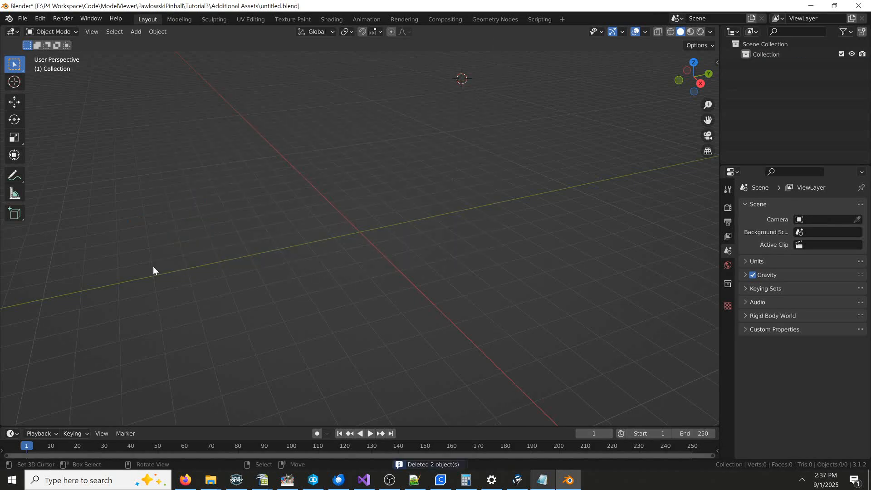
left_click(409, 157)
- Import the Wavefront model fire_axe.obj from the Downloads\blender_cycles folder with the default import settings
left_click(23, 18)
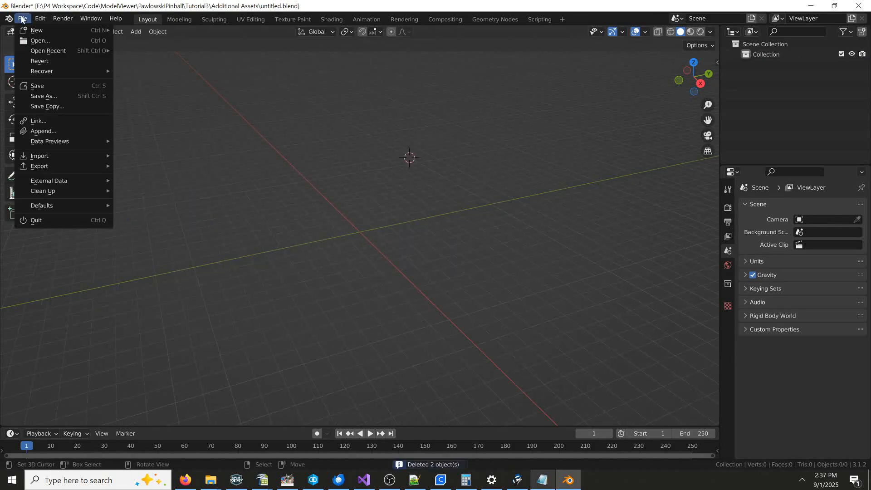
mouse_move(51, 157)
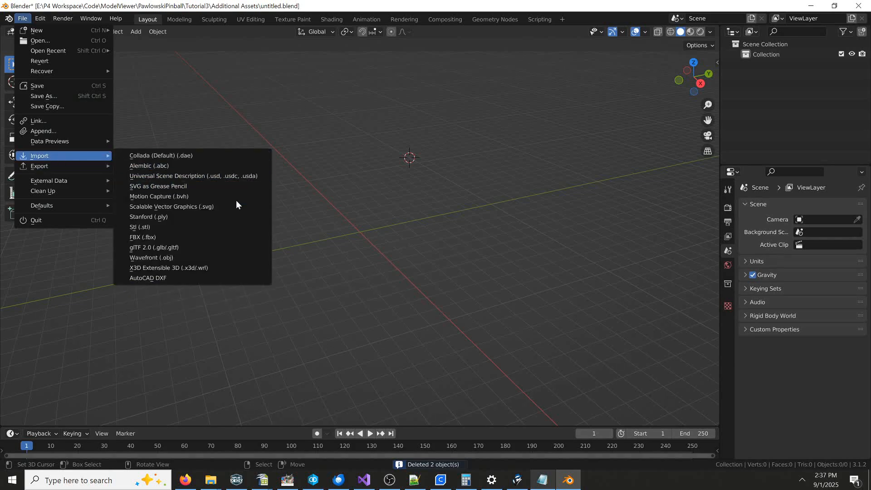
left_click(177, 257)
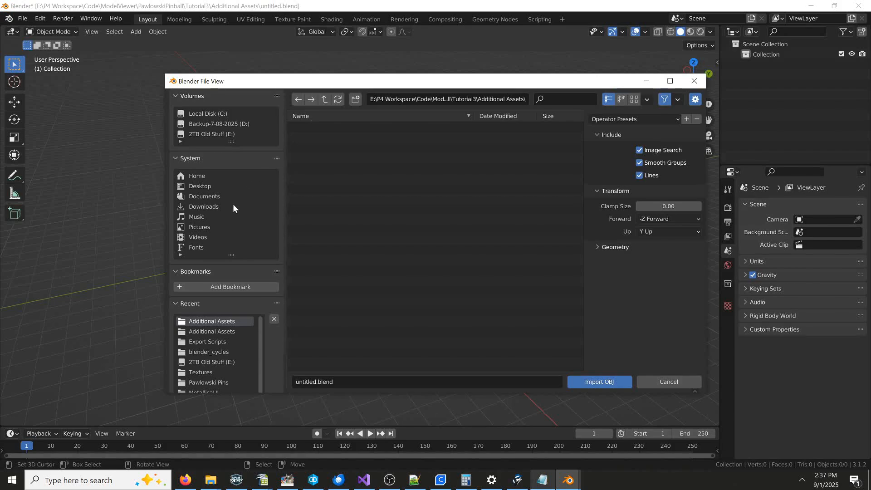
left_click(208, 209)
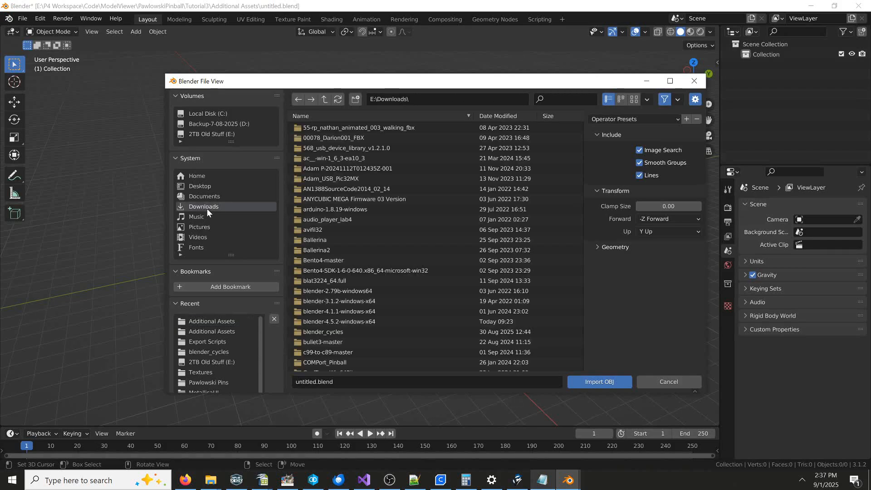
scroll(439, 290, "down", 2)
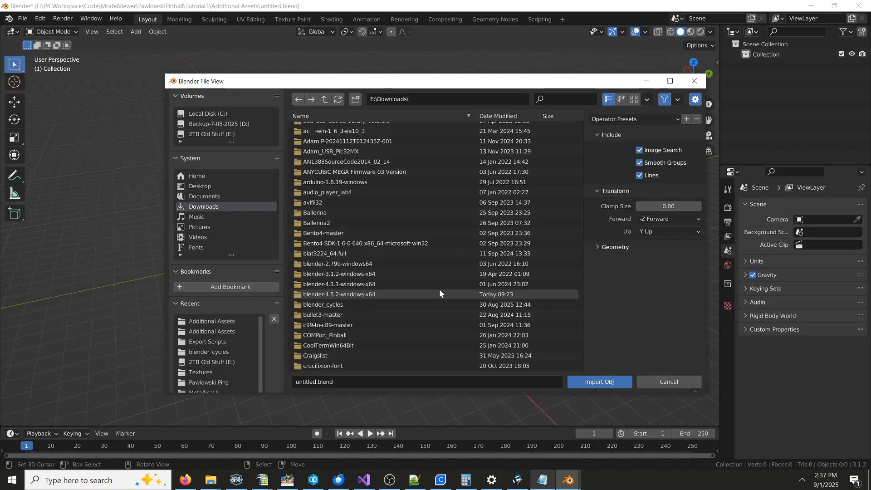
double_click(326, 307)
left_click(318, 169)
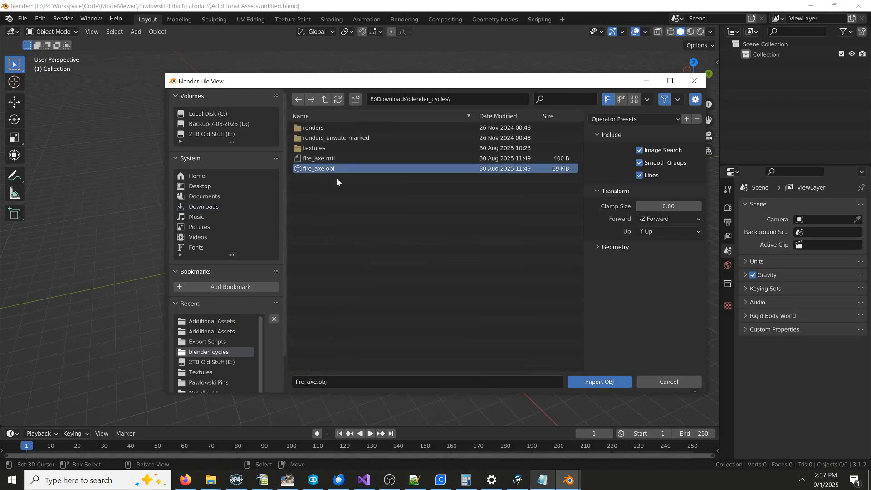
left_click(598, 382)
- Select the imported axe and display its location, rotation, scale and dimensions beside the viewport
middle_click_drag(368, 211, 414, 223)
key("n")
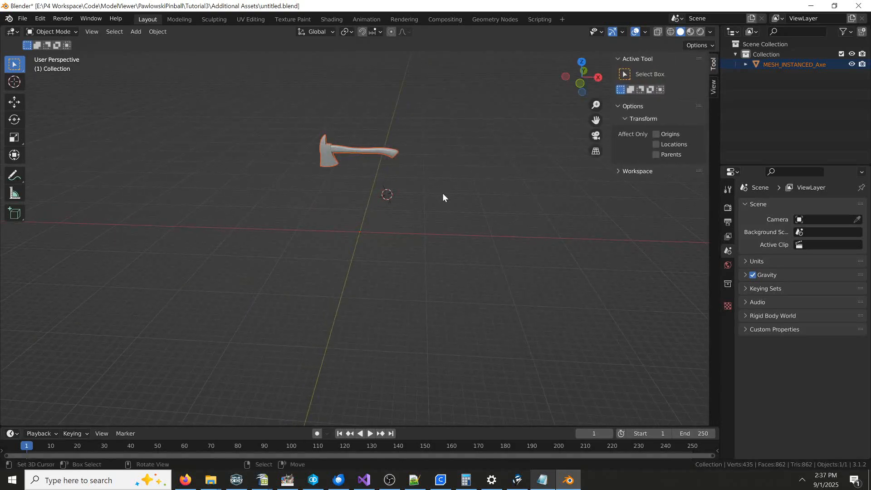
middle_click_drag(443, 194, 443, 253, "shift")
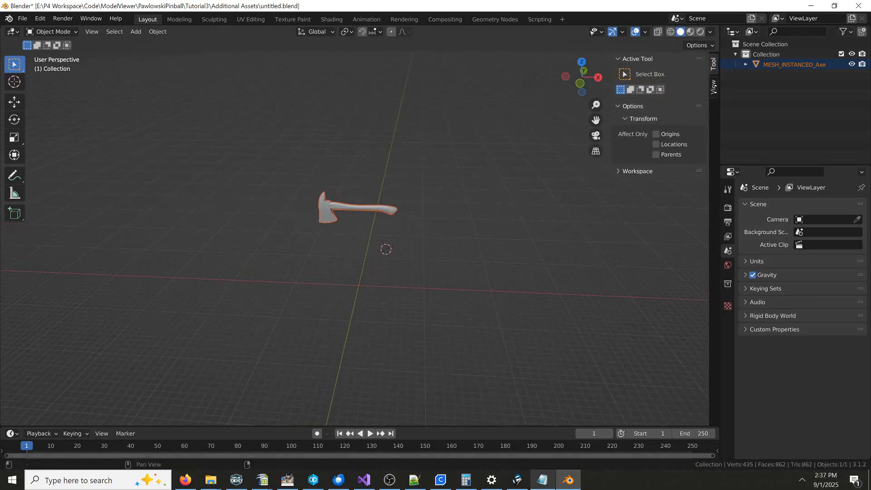
key("n")
left_click(383, 207)
key("n")
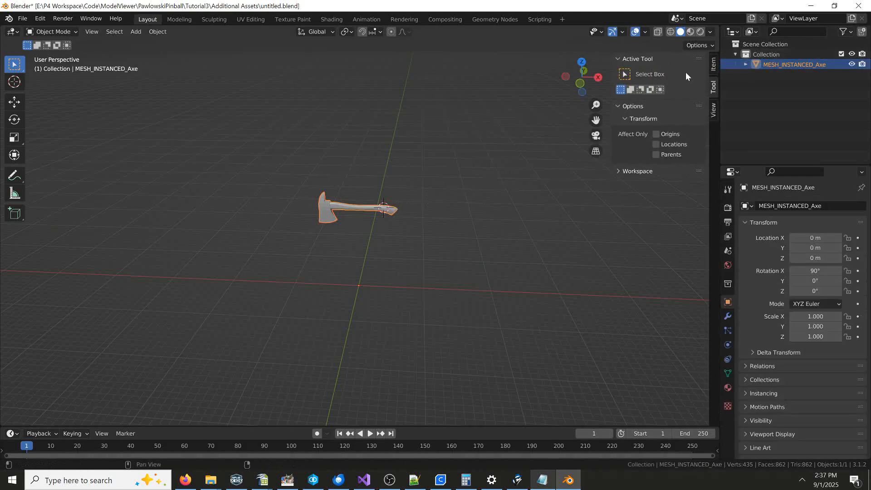
left_click(715, 64)
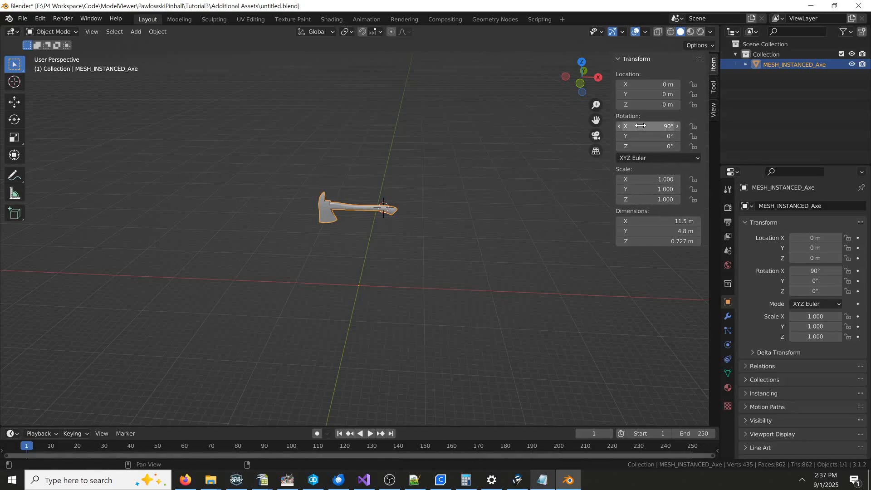
- Apply the axe's rotation and scale to its mesh
left_click(158, 30)
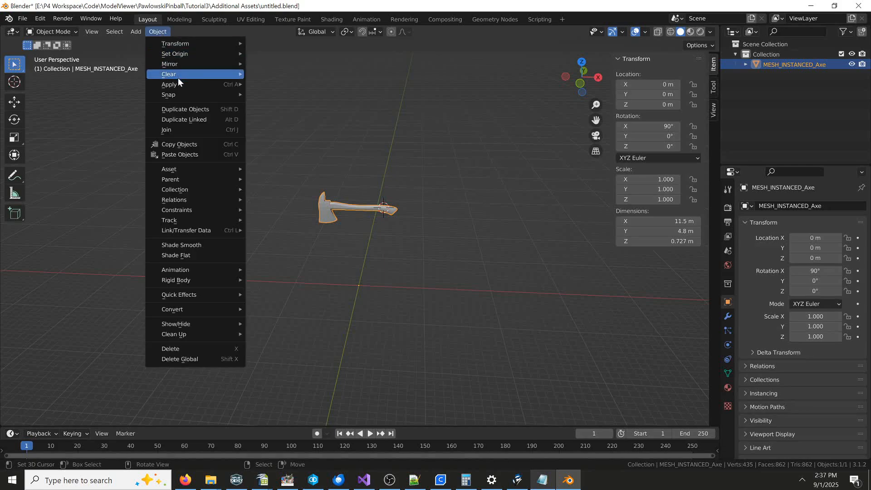
mouse_move(183, 83)
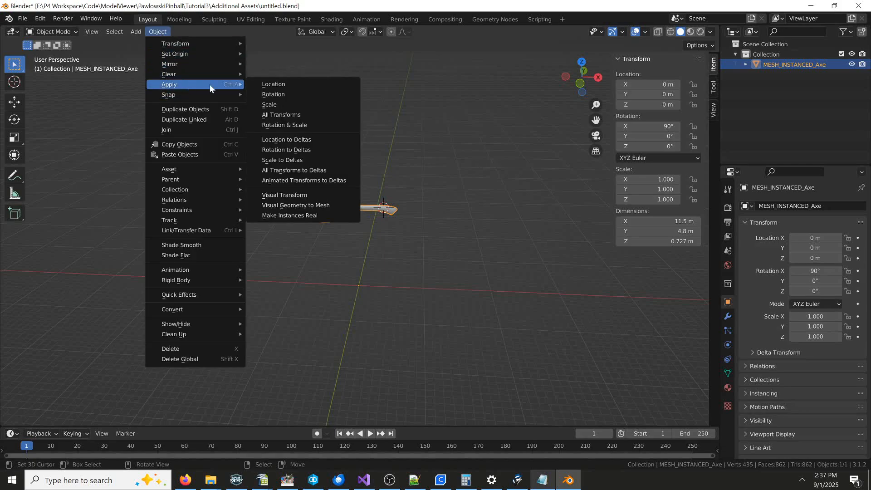
left_click(303, 126)
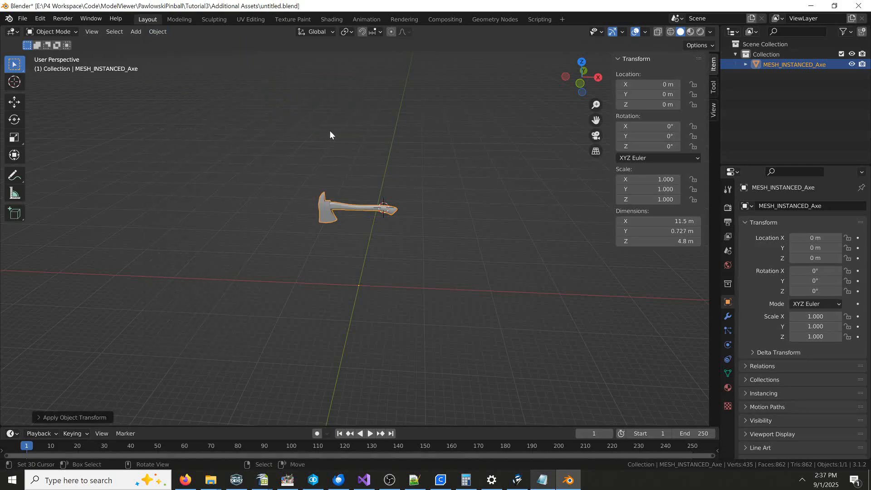
- Test how the axe moves and rotates about its current origin, cancelling each transform
scroll(368, 154, "up", 1)
key("g")
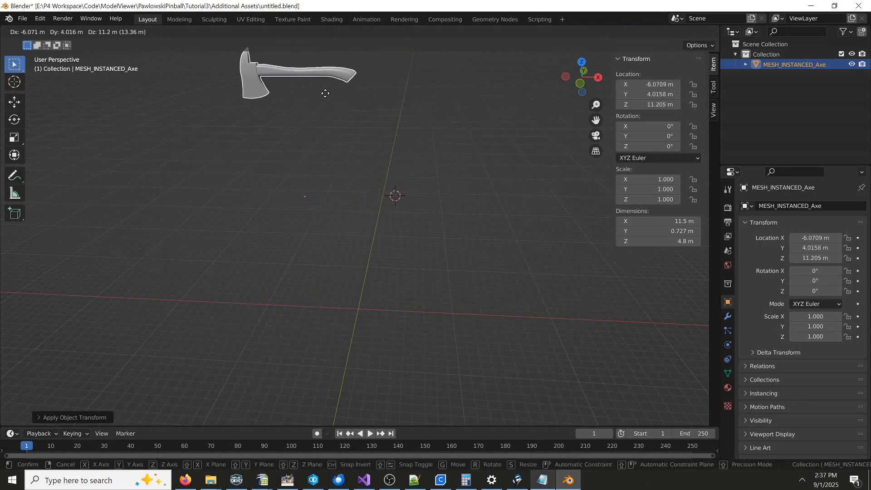
right_click(350, 138)
key("g")
right_click(348, 227)
key("r")
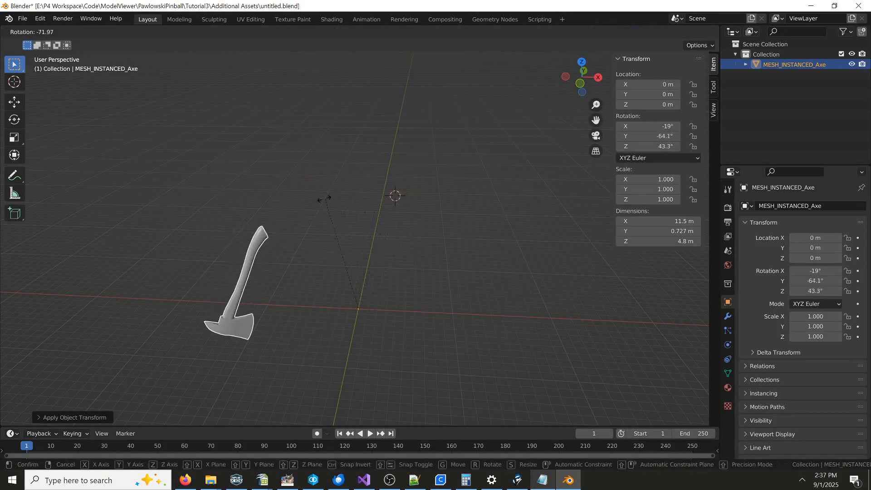
right_click(393, 268)
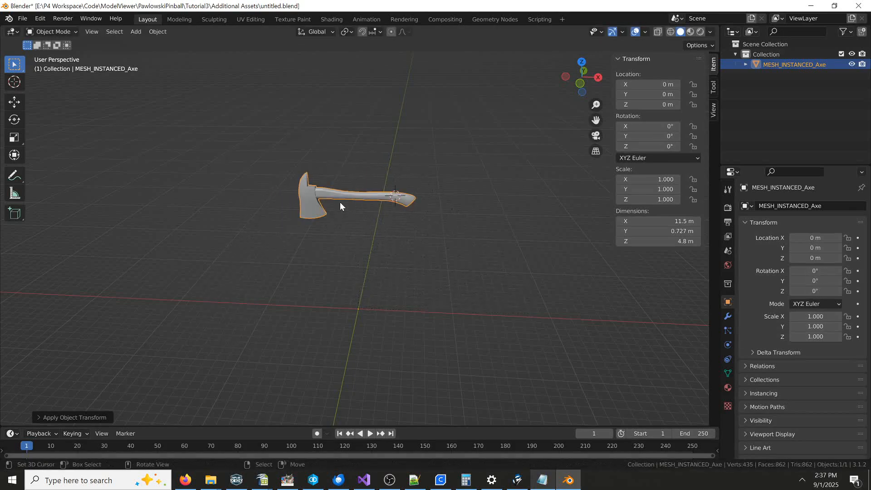
- Set the axe's origin to its geometry
left_click(159, 33)
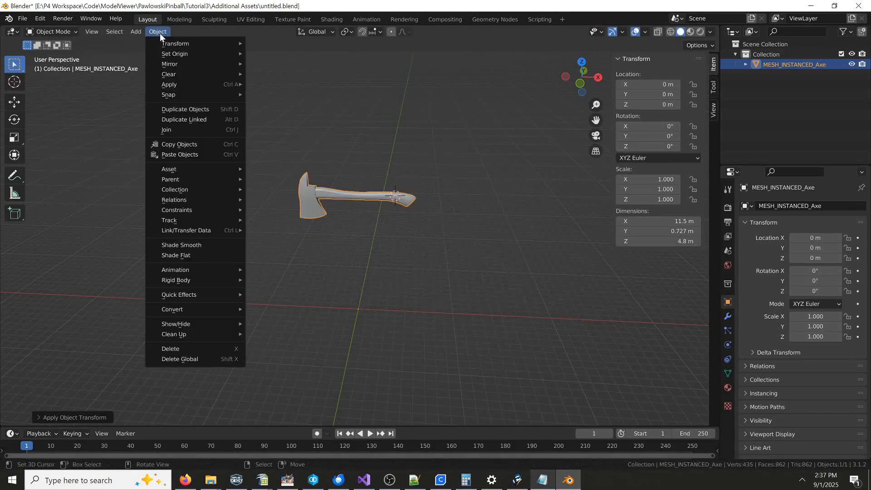
mouse_move(174, 53)
left_click(303, 65)
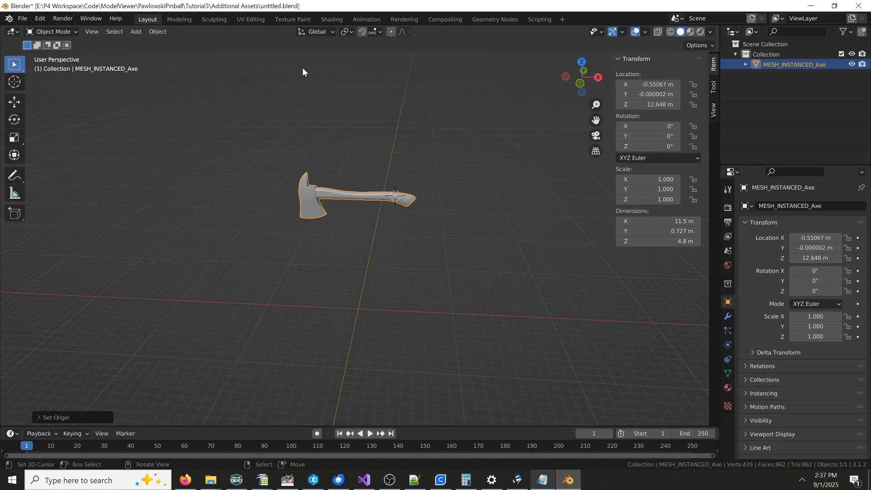
- Test how the axe rotates about its new origin, cancelling the rotation
key("r")
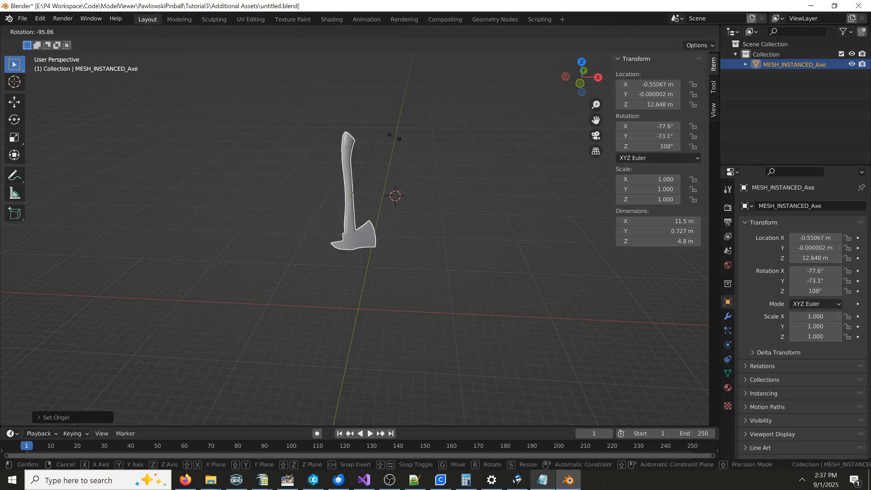
key("Escape")
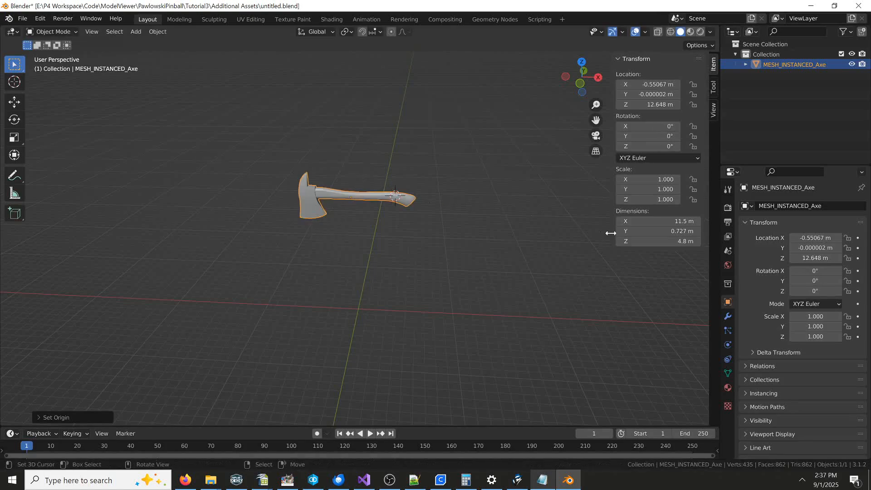
- Rename the axe object to MESH_INSTANCED
left_click(798, 206)
key("BackSpace")
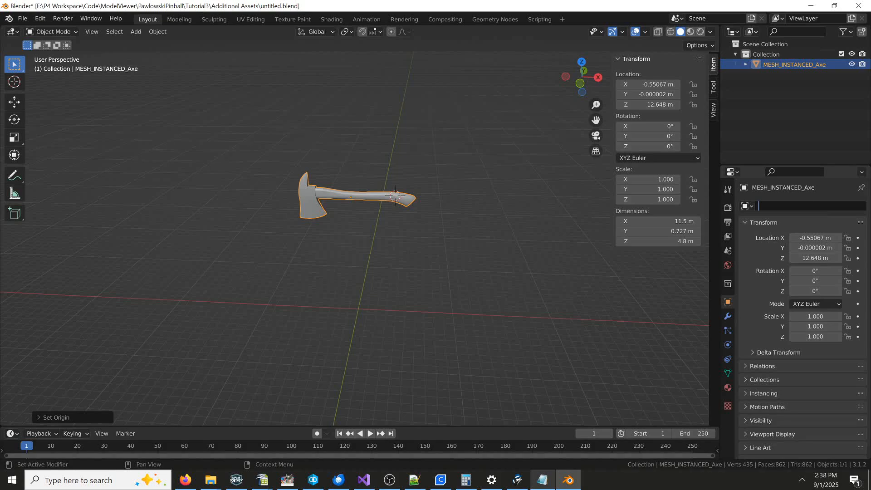
key("Return")
left_click(782, 207)
type("MESH_INSTANCED")
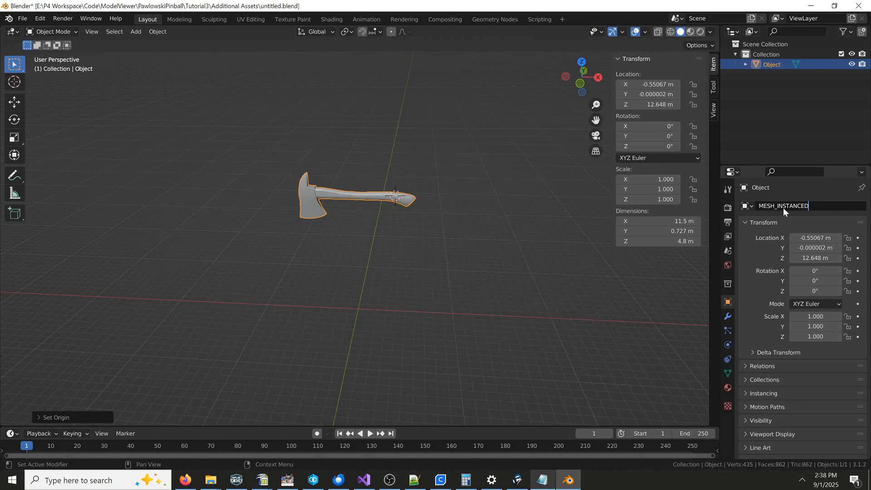
key("Return")
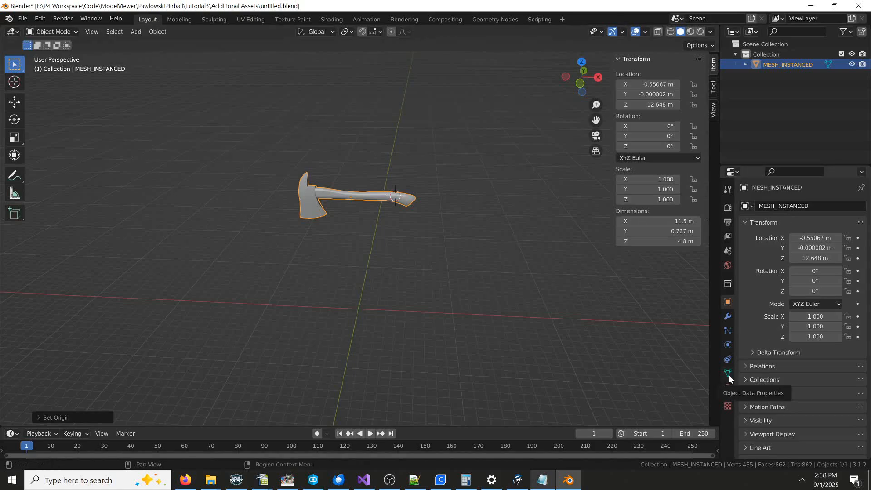
- Rename the axe's mesh data to Axe
left_click(728, 374)
left_click(789, 205)
type("Axe")
key("Return")
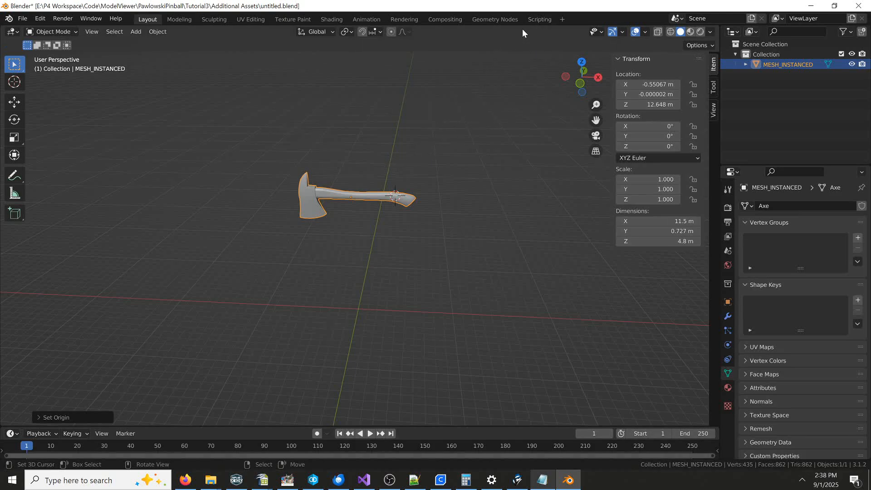
- Open the export script BLEngine_Exporter_2_8.py from the Export Scripts folder in the Scripting workspace
left_click(540, 19)
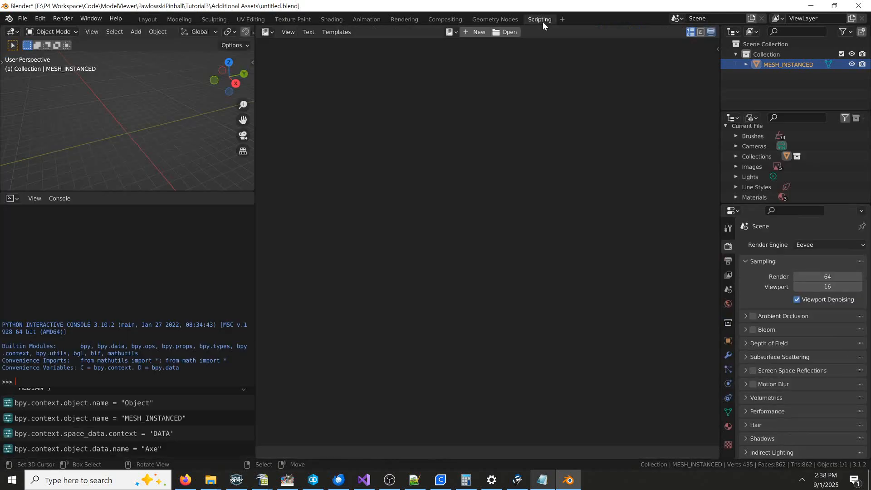
left_click(506, 32)
left_click(327, 100)
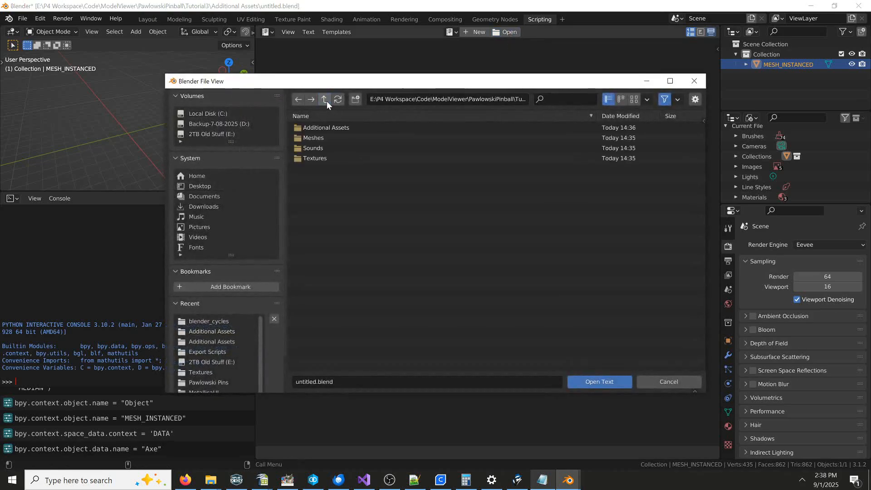
left_click(326, 100)
left_click(327, 101)
left_click(327, 101)
left_click(326, 100)
left_click(326, 101)
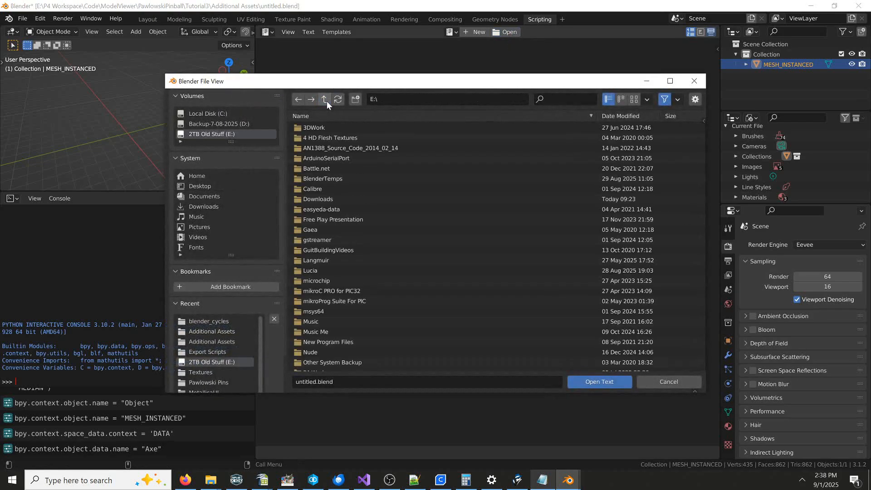
left_click(208, 113)
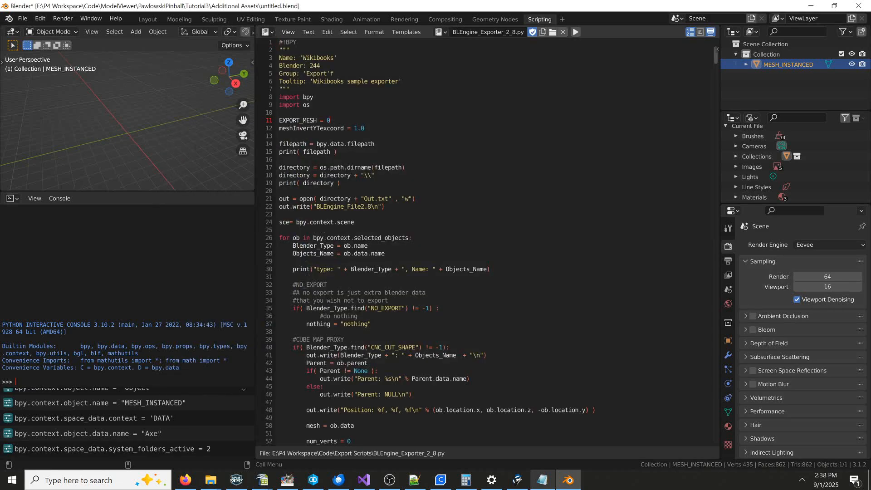
- Set EXPORT_MESH to 1 in the exporter script and run it on the selected axe
key("BackSpace")
type("1")
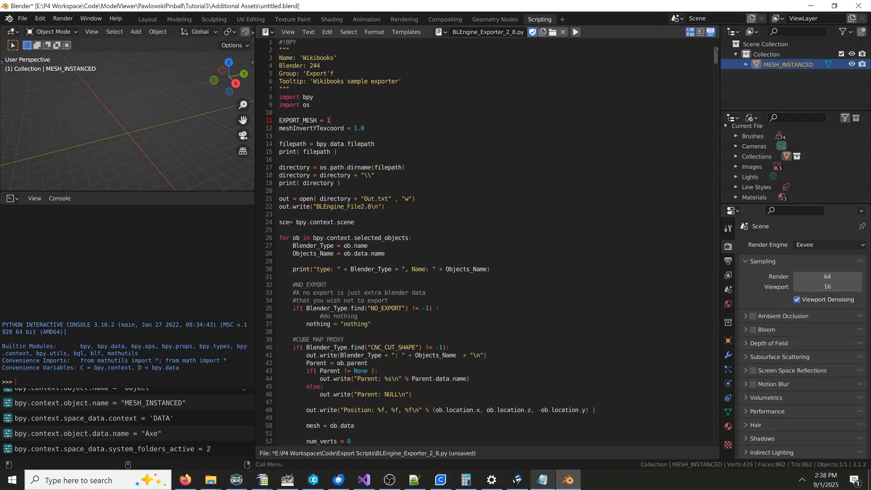
mouse_move(207, 135)
middle_mouse_down()
mouse_move(170, 137)
mouse_move(186, 121)
mouse_move(197, 138)
middle_mouse_up()
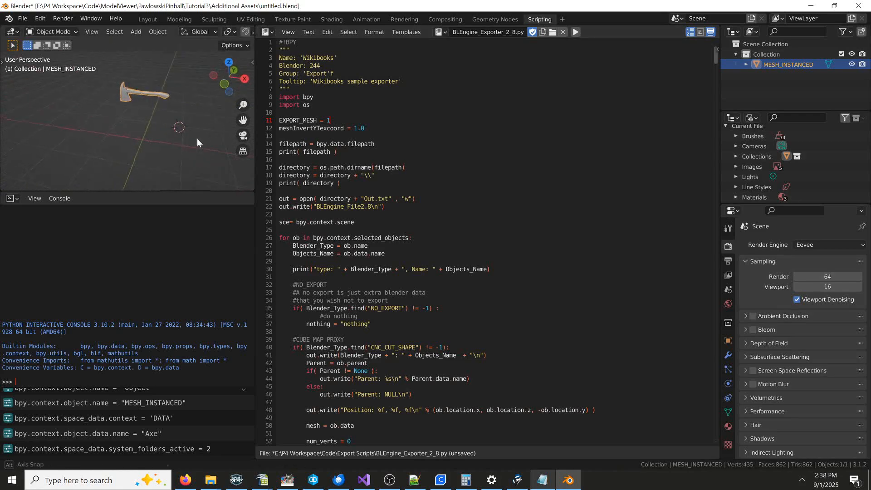
left_click(308, 31)
left_click(324, 148)
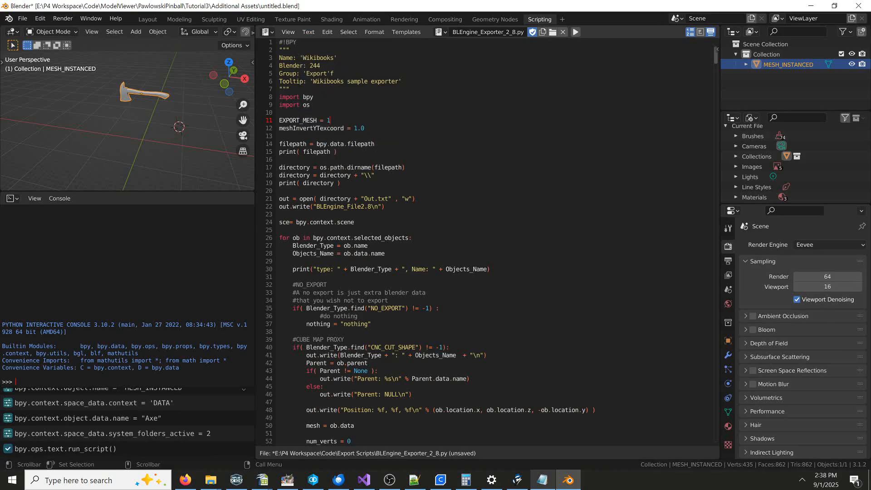
- Switch to the Additional Assets folder in File Explorer and inspect the exported Axe.txt, closing it when done
left_click(212, 484)
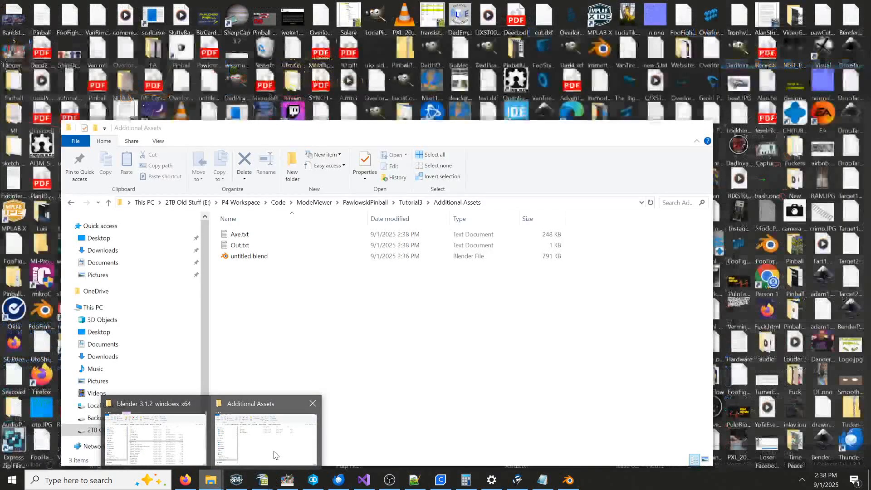
left_click(272, 454)
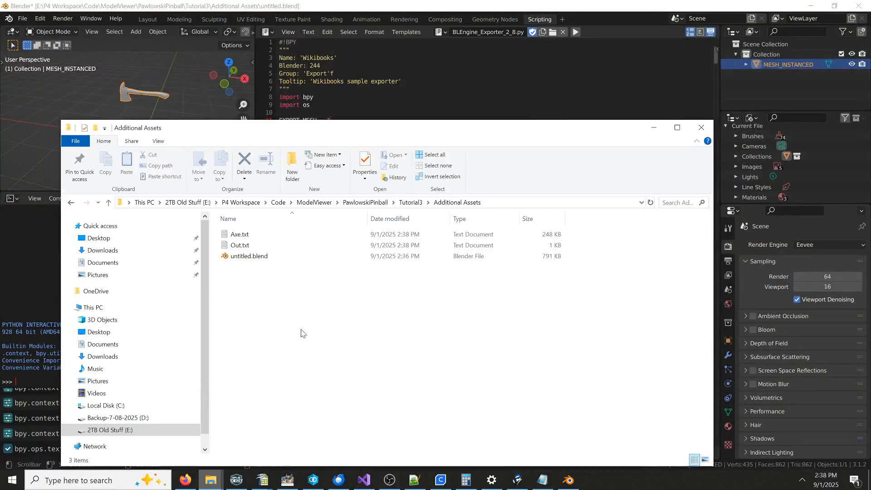
double_click(245, 240)
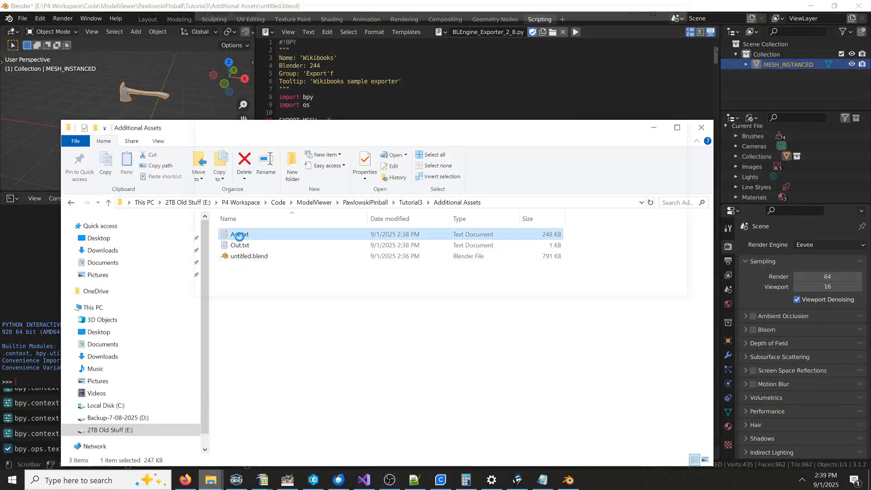
left_click_drag(694, 39, 685, 113)
left_click(687, 8)
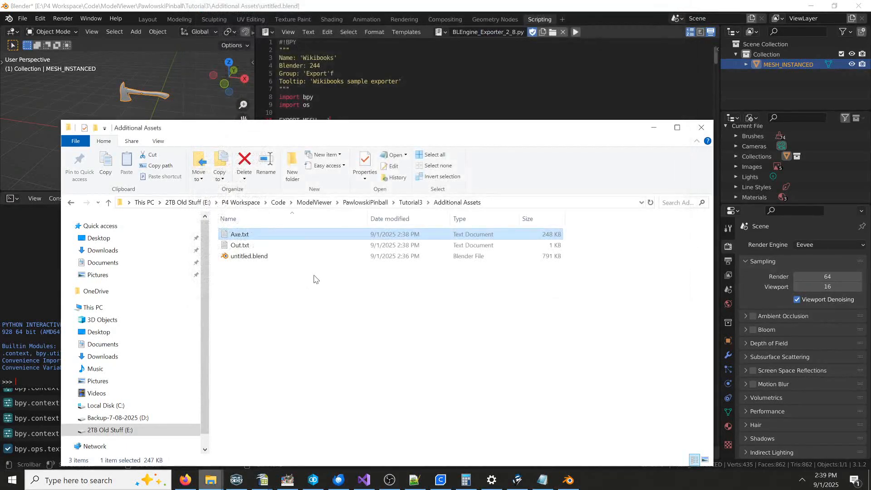
- Open the exported Out.txt and examine the axe's name, animation, matrix and dimensions entries
left_click(238, 245)
double_click(238, 247)
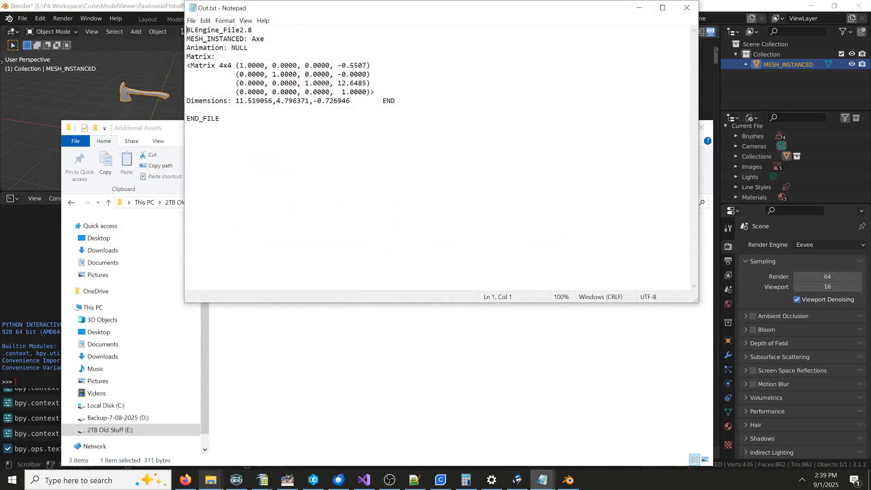
left_click_drag(255, 38, 248, 47)
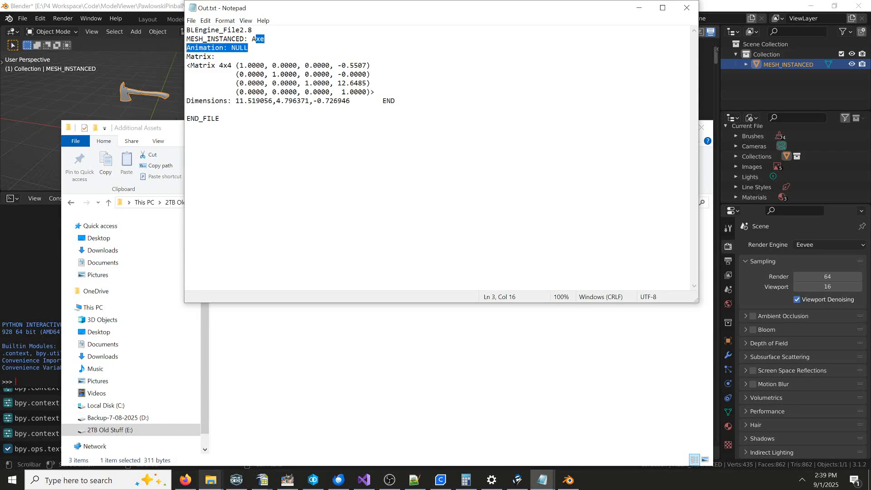
left_click(248, 75)
left_click_drag(395, 100, 265, 92)
left_click_drag(248, 65, 231, 83)
left_click(638, 11)
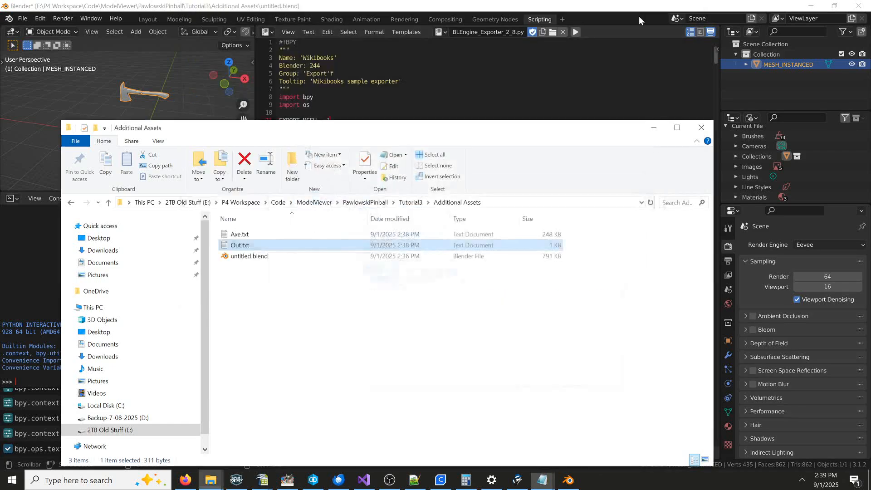
- Switch to Visual Studio and start the BLEngine_Code program with the Local Windows Debugger
left_click(365, 480)
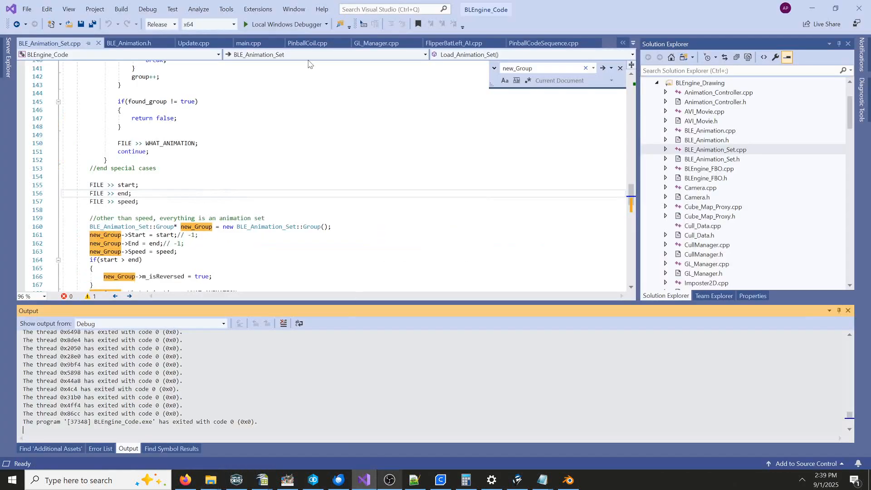
left_click(285, 25)
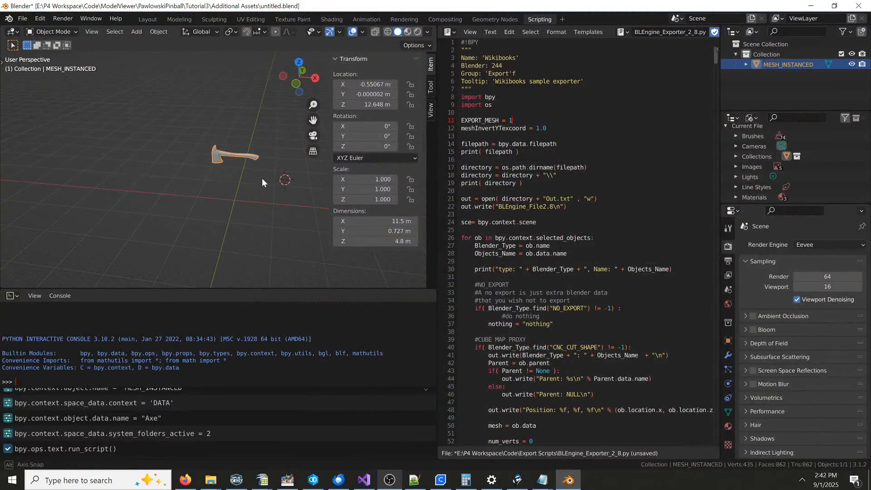
- In Blender, add a text object and move it up the Z axis above the axe, to about 18.8 m
middle_click_drag(262, 182, 230, 181)
key("shift+a")
mouse_move(230, 182)
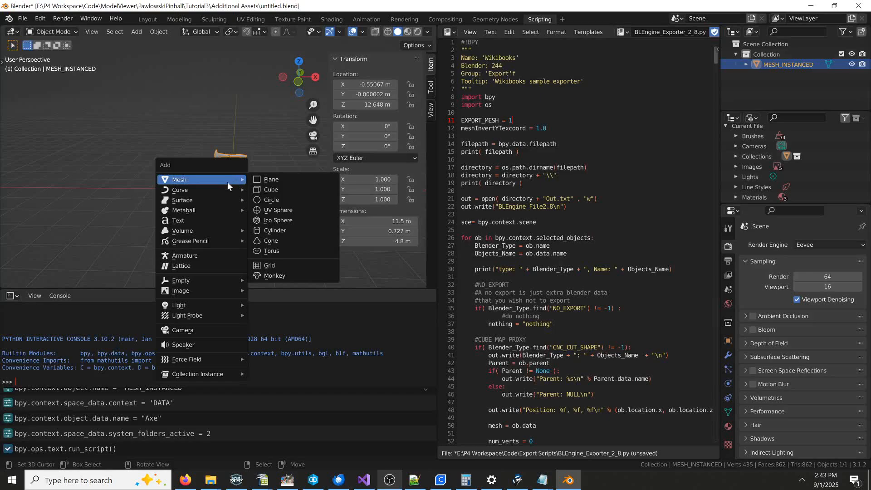
left_click(194, 220)
key("g")
key("z")
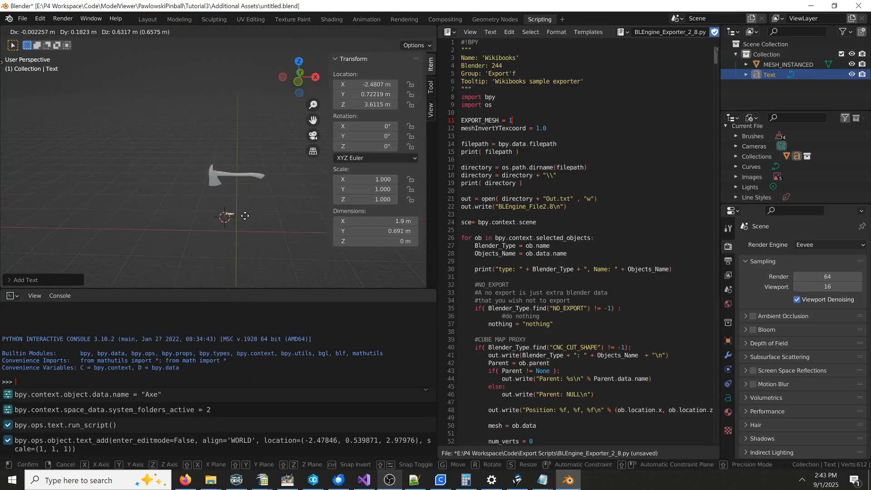
left_click(261, 160)
- Rotate the text object 90° about the X axis and scale it up to about 2.84
type("rx50")
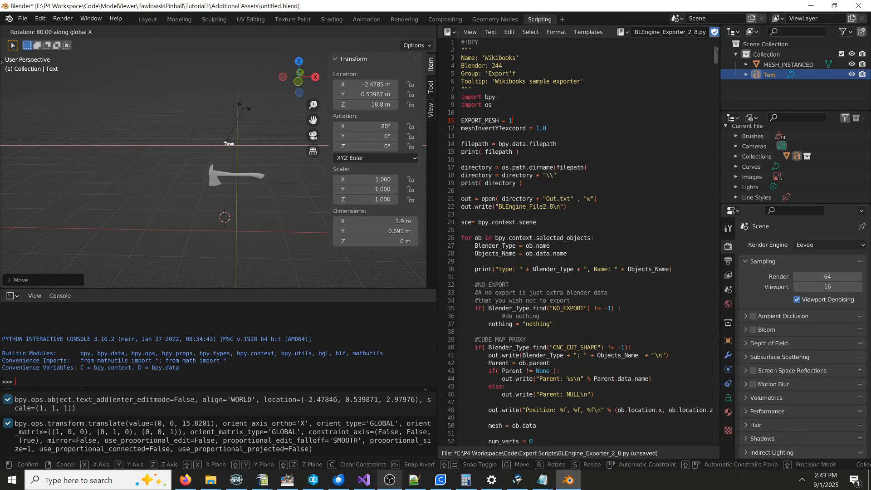
left_click(237, 106)
scroll(276, 181, "up", 2)
key("s")
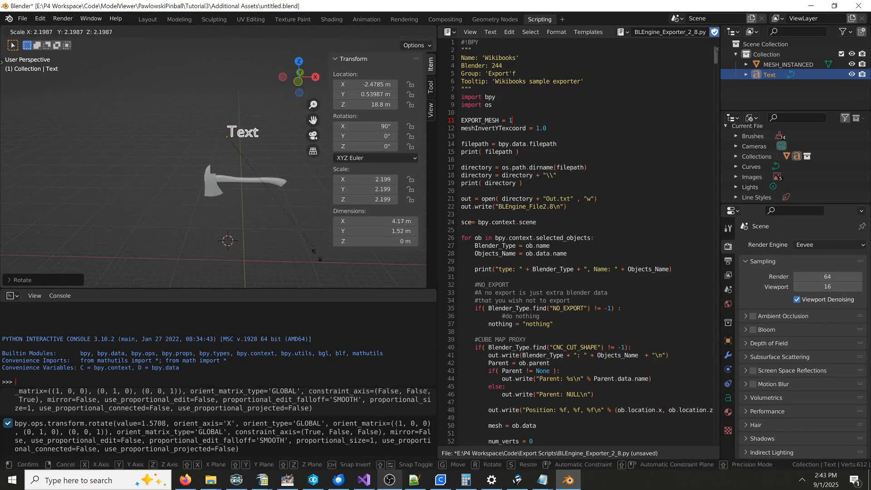
left_click(263, 175)
- Raise the text object farther above the axe, to about 22.7 m on Z
middle_click_drag(262, 175, 219, 181, "shift")
key("s")
left_click(221, 152)
- Replace the default wording of the text object with "Shader PBR_Metal_MRA"
key("Tab")
key("BackSpace")
key("BackSpace")
key("BackSpace")
key("BackSpace")
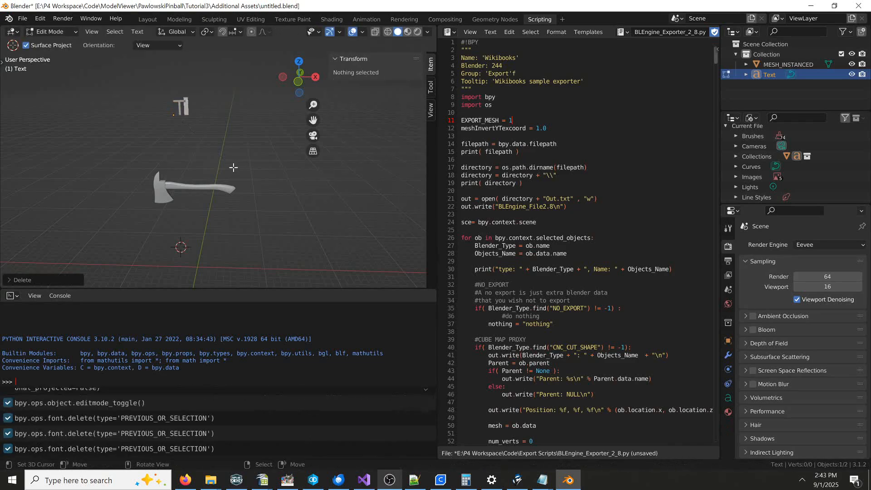
type("Shader PB")
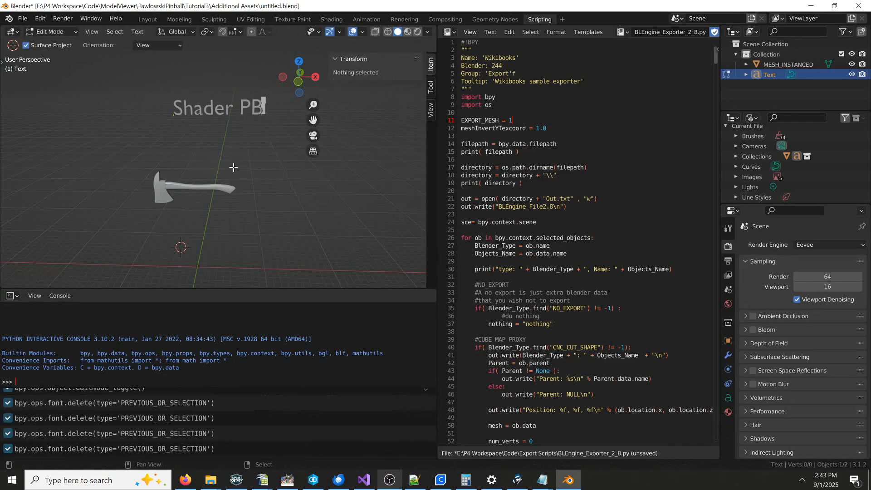
type("R_Metal_MRA")
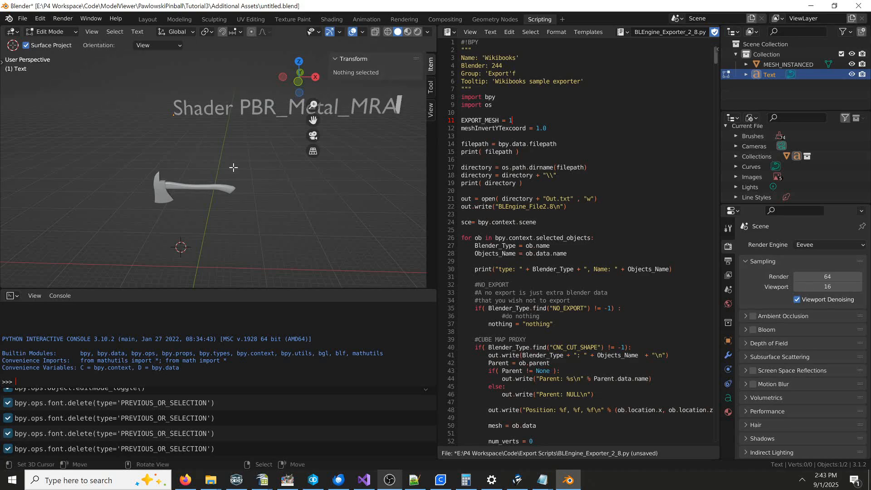
- Add the lines "Diffuse axe_d.jpg" and "MRA axe_mra.jpg" below the shader line
key("Return")
type("Diffuse ")
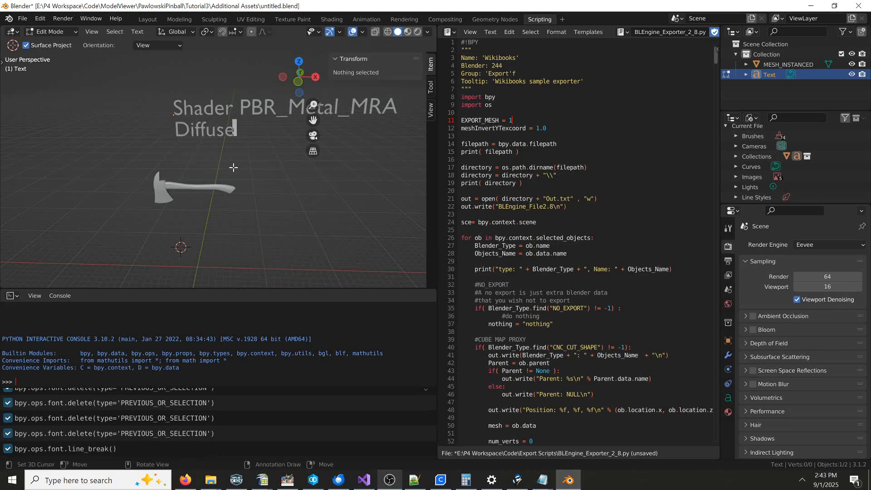
type("axe_d.jpg")
key("Return")
type("MRA")
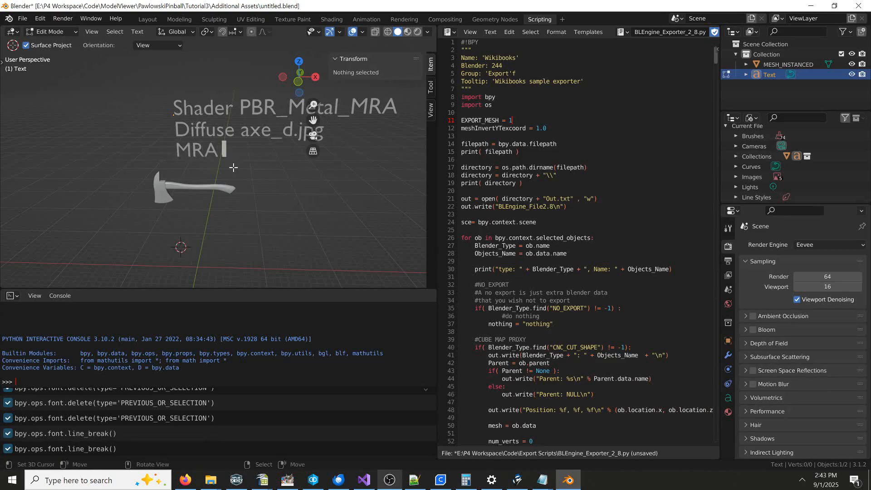
type(" axe_mra.jpg")
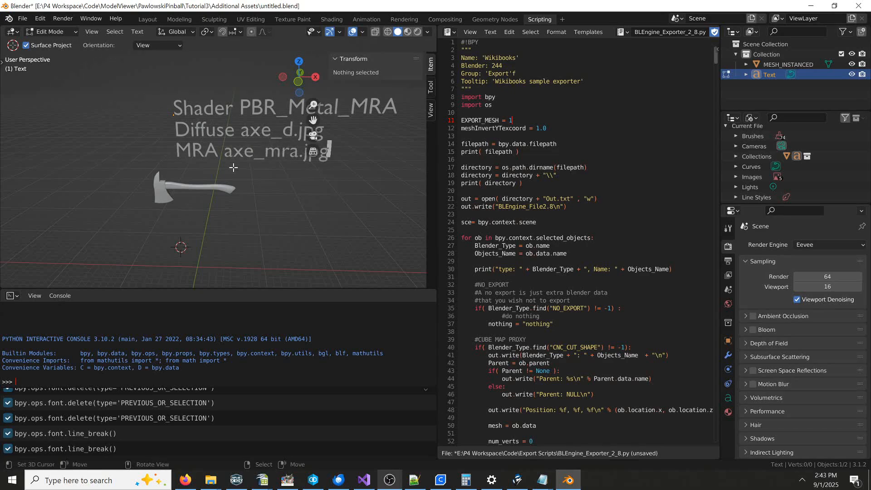
- Add a final line "Normal axe_n.jpg" to the text object and return to Object Mode
key("Return")
type("Normal ")
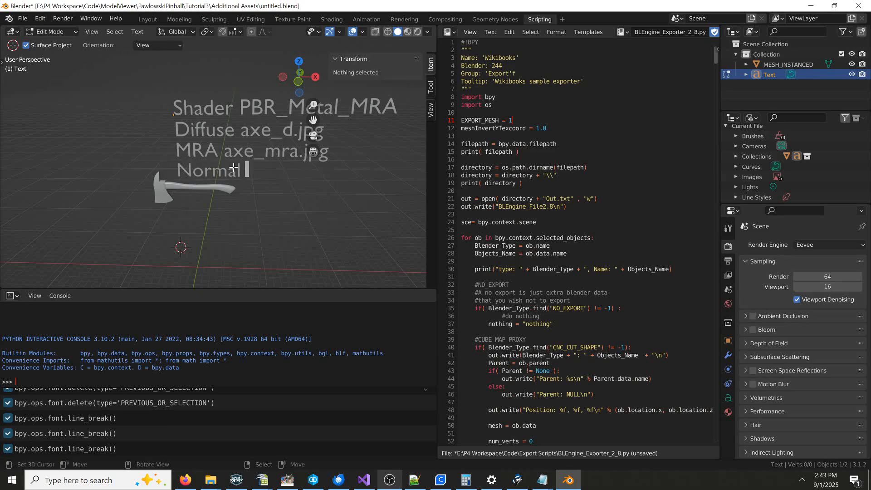
type("axe")
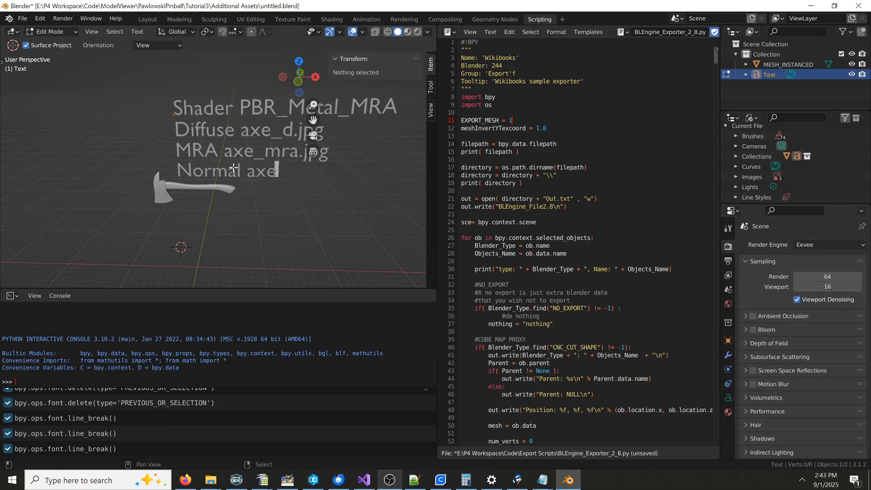
type("_n.jpg")
key("Tab")
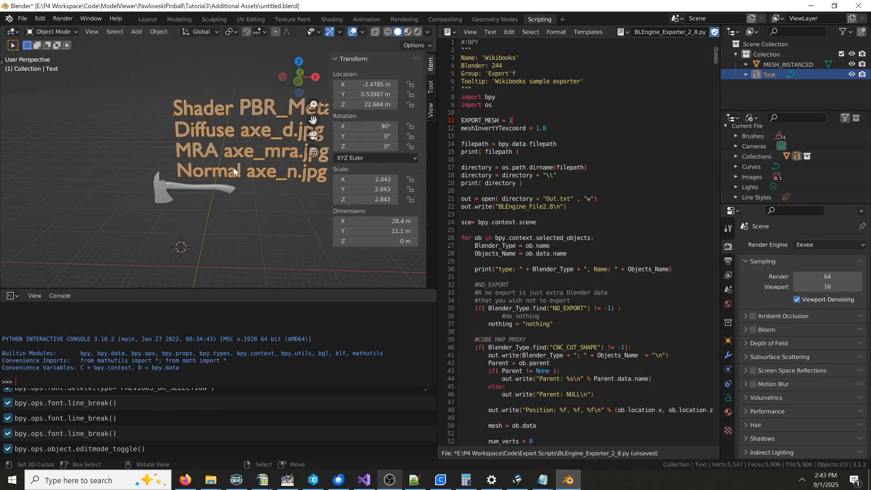
- Raise the text object along Z to about 28.3 m, well clear of the axe
key("g")
key("z")
left_click(238, 123)
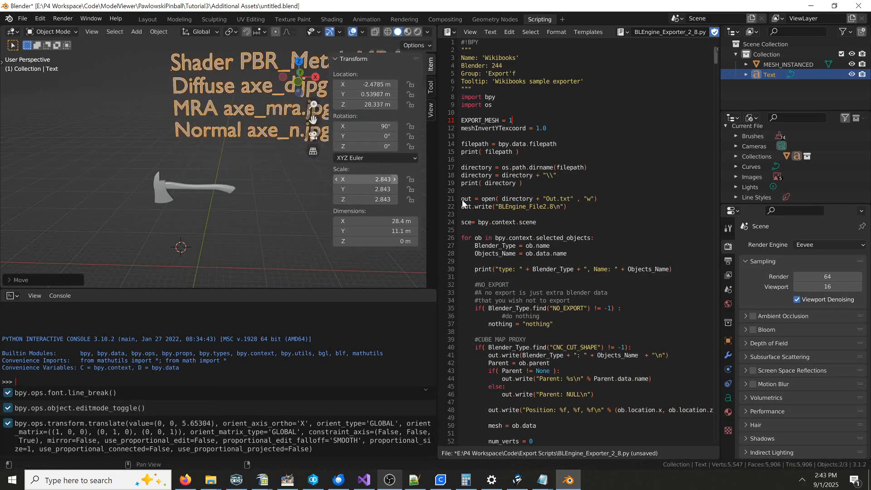
- Rename the text object MATERIAL and its text data AxeMaterial
left_click(729, 341)
left_click(766, 246)
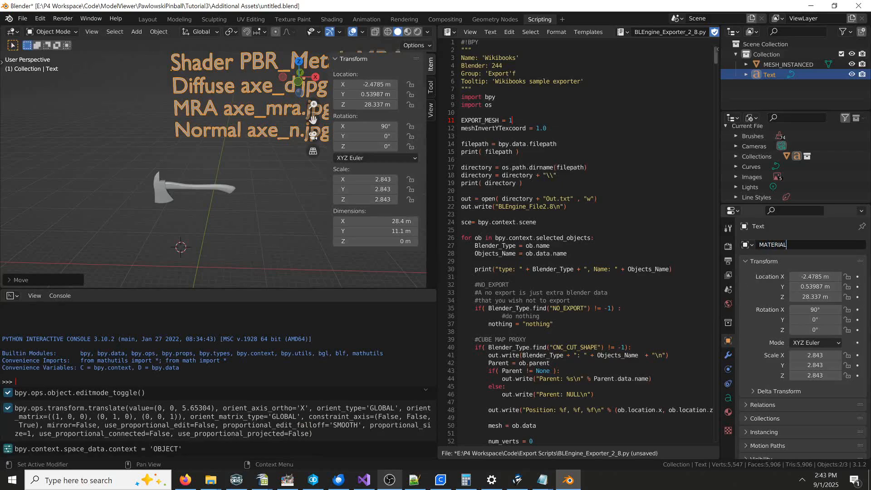
key("Return")
left_click(729, 398)
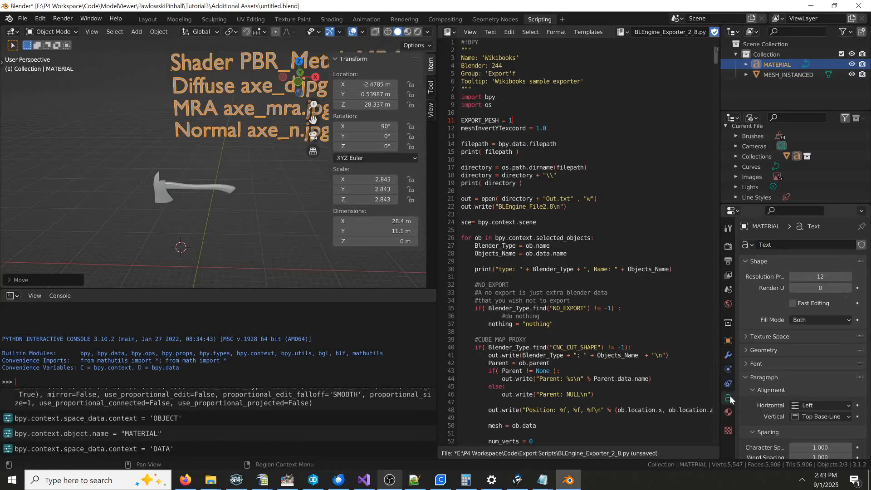
left_click(776, 244)
type("AxeMaterial")
key("Return")
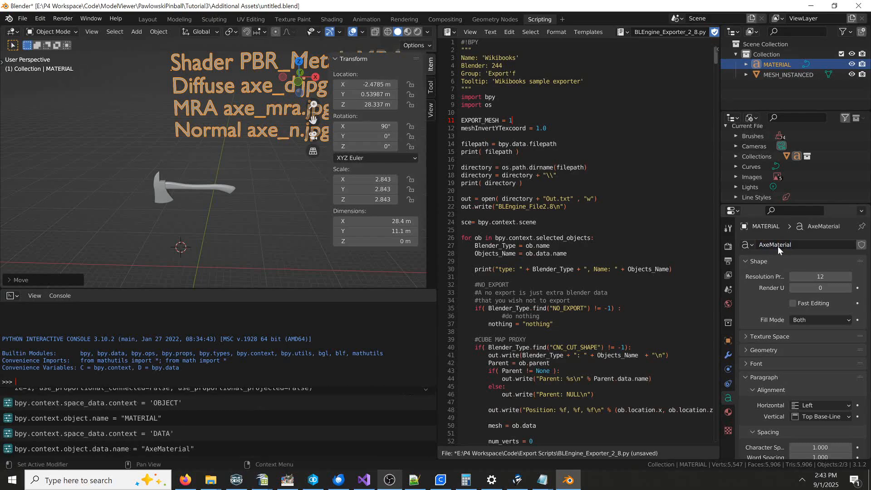
- Parent the MATERIAL text object to the axe mesh using the Object option
left_click(208, 189, "shift")
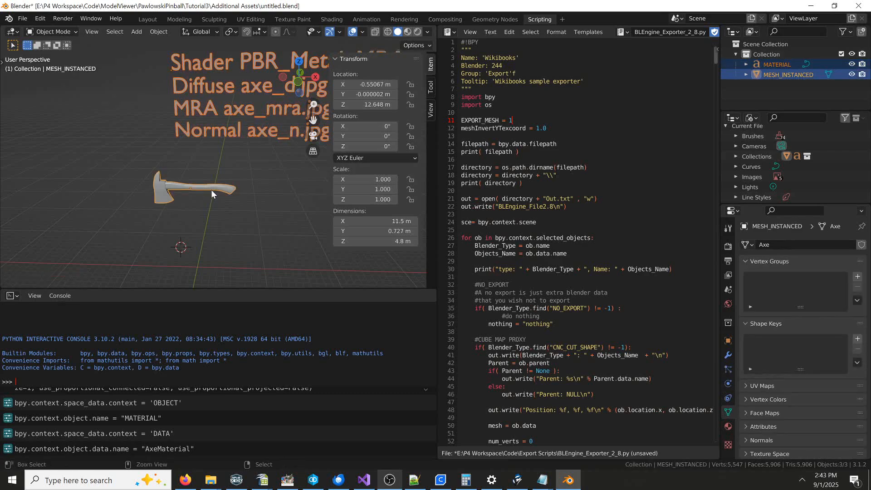
key("ctrl+p")
left_click(212, 191)
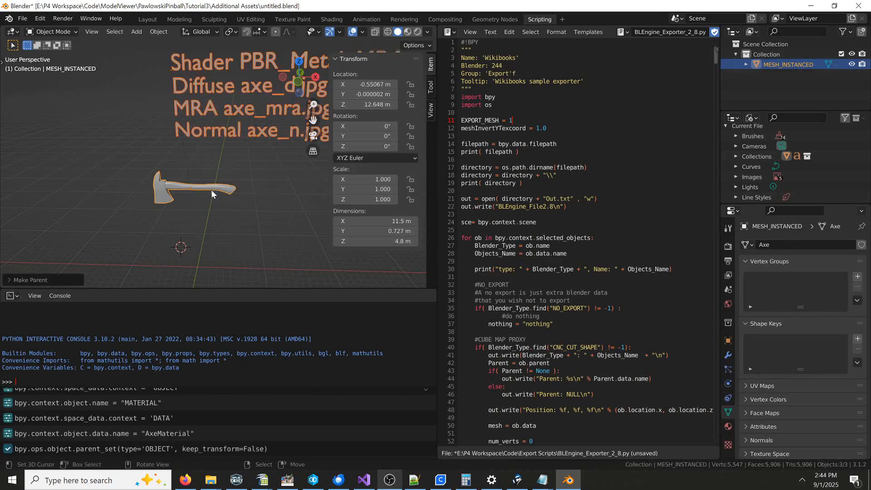
- Paste the axe textures axe_d.jpg, axe_mra.jpg and axe_n.jpg into the Additional Assets folder
left_click(213, 484)
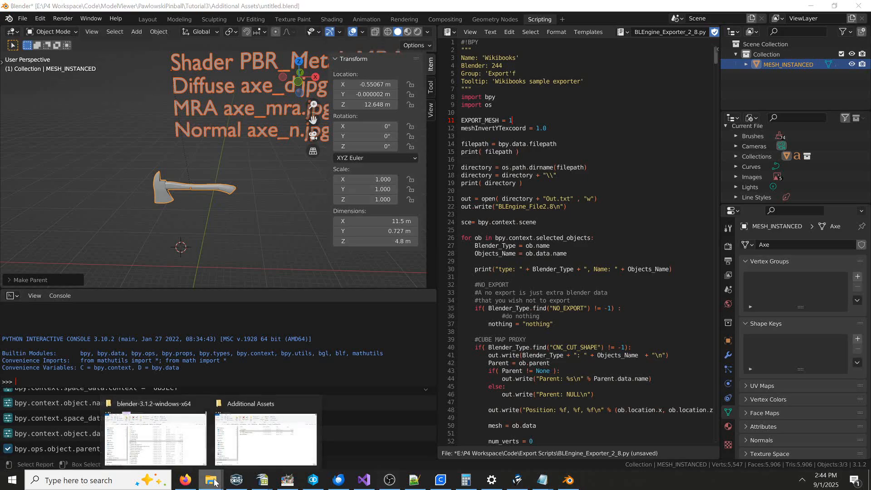
left_click(261, 452)
left_click(358, 362)
key("ctrl+v")
left_click(358, 361)
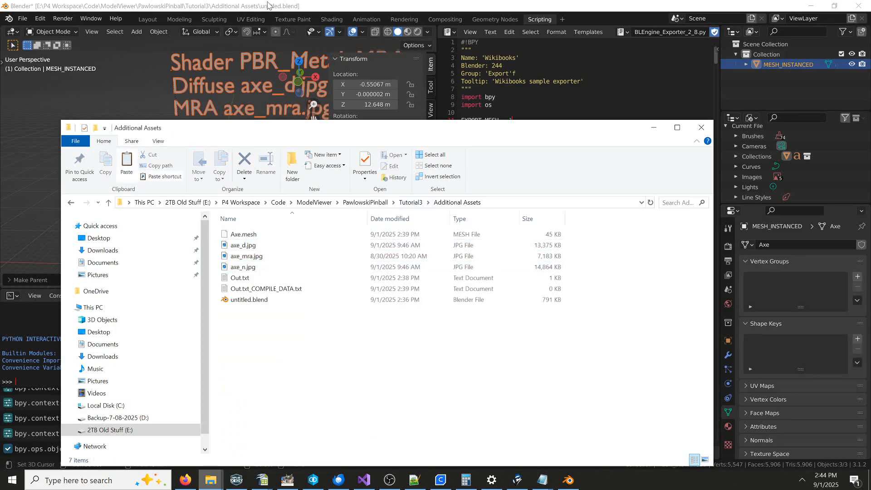
- Return to Blender, select all objects in the scene and run the BLEngine_Exporter_2_8.py script
left_click(423, 3)
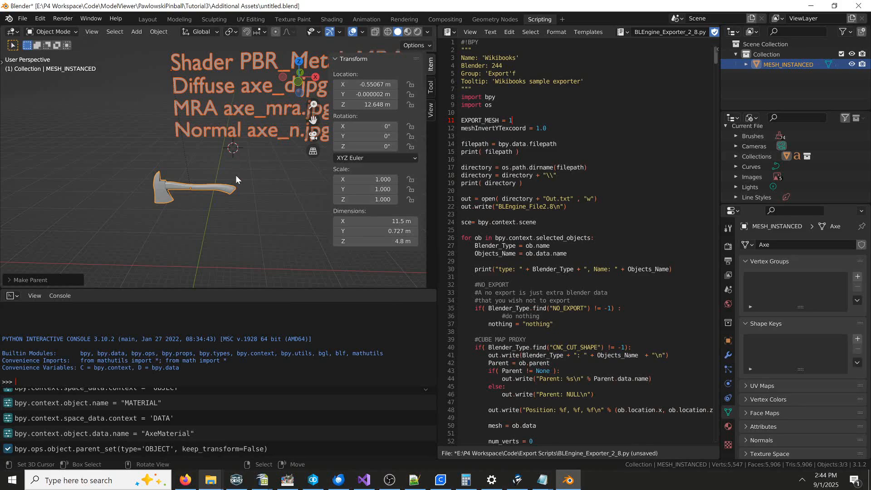
key("alt+a")
key("a")
left_click(500, 33)
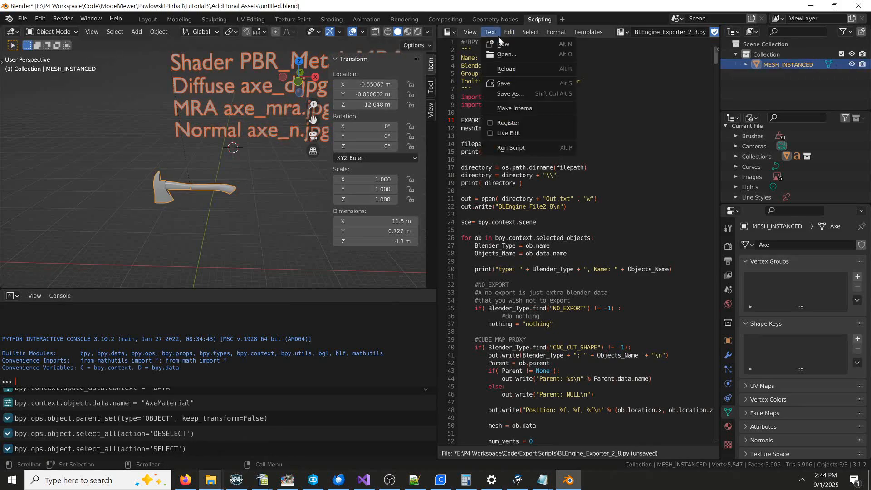
left_click(504, 146)
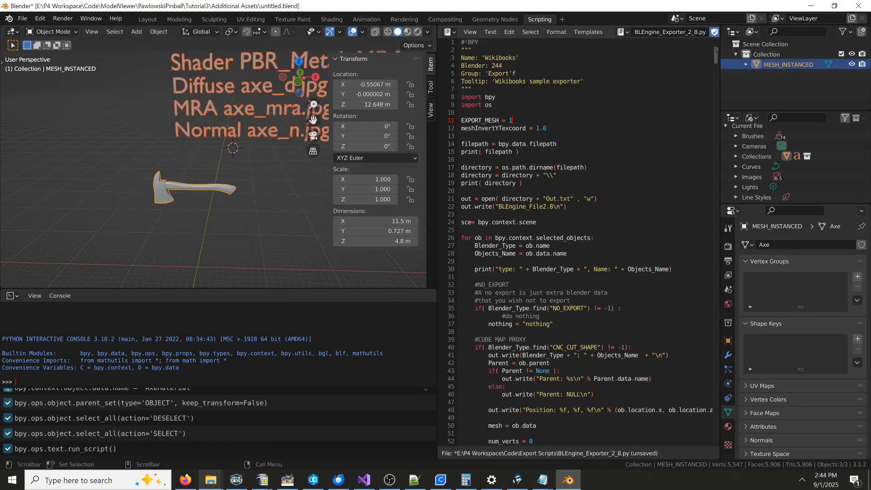
- Run the pinball editor from Visual Studio to inspect the axe on the playfield, toggling the physics overlay on and off
left_click(364, 480)
left_click(261, 23)
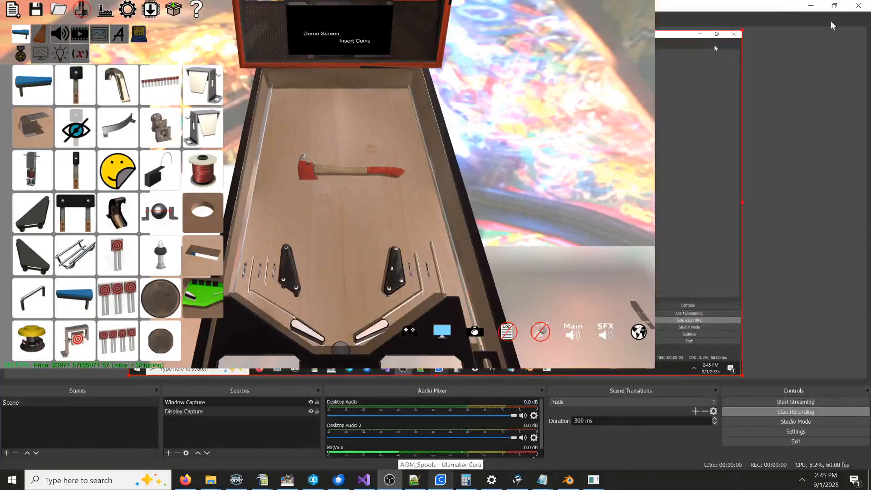
left_click(811, 6)
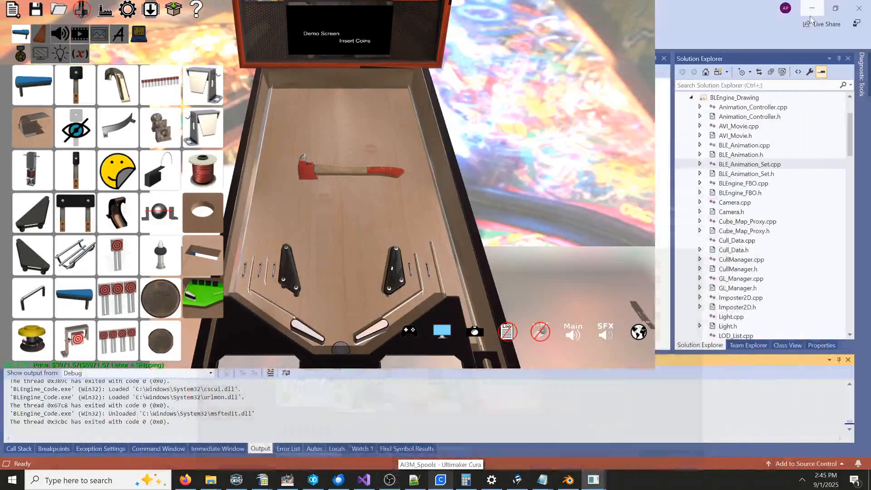
left_click(540, 334)
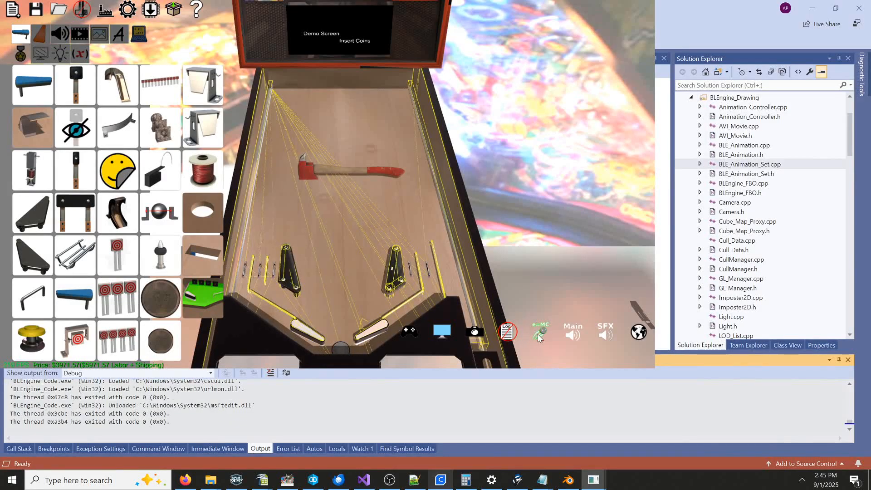
left_click(539, 336)
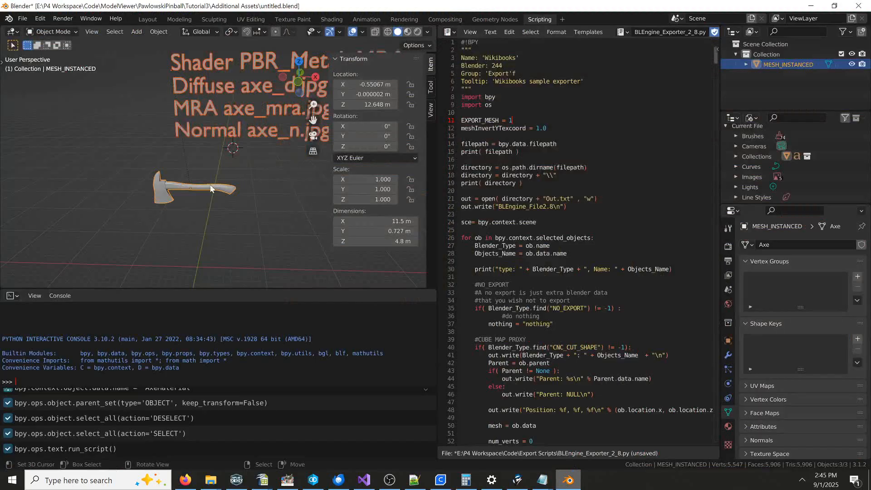
- Scale the axe with its text down to about 0.422 and apply its rotation and scale
left_click(201, 189)
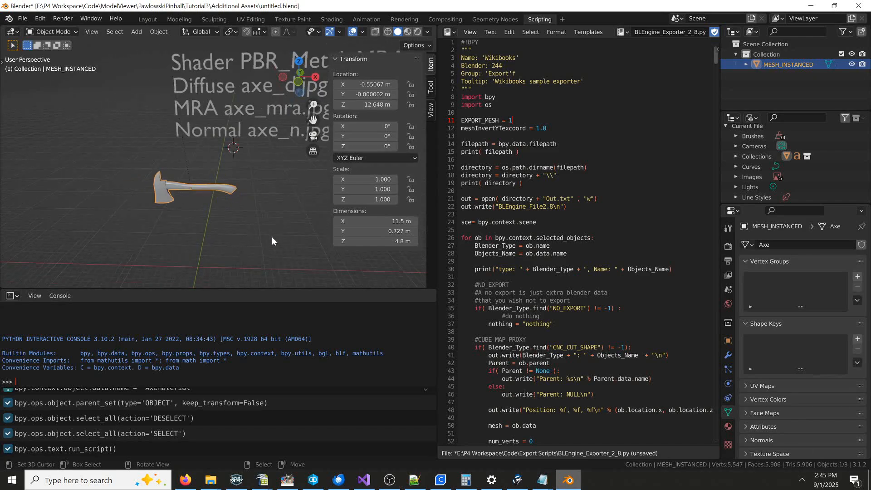
key("s")
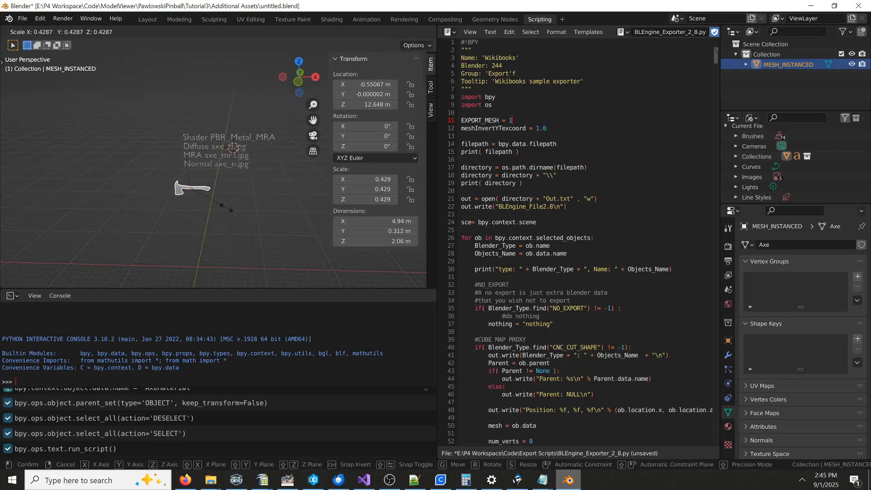
left_click(226, 207)
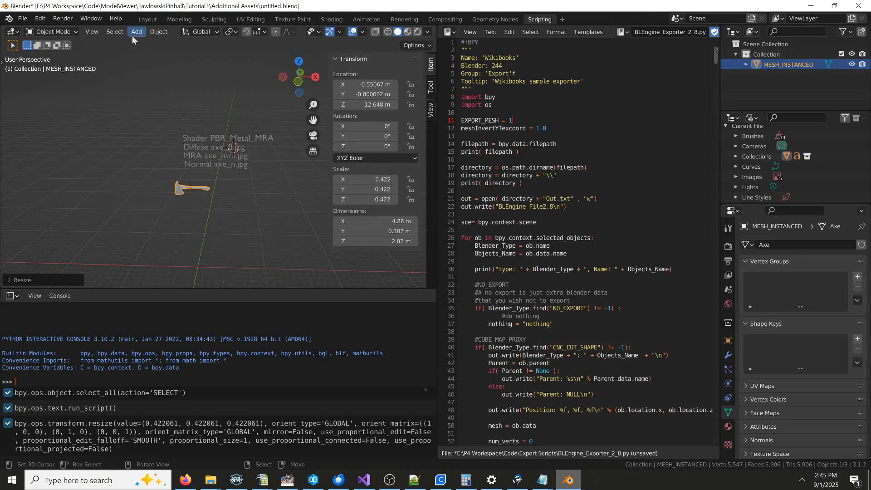
left_click(151, 30)
mouse_move(184, 85)
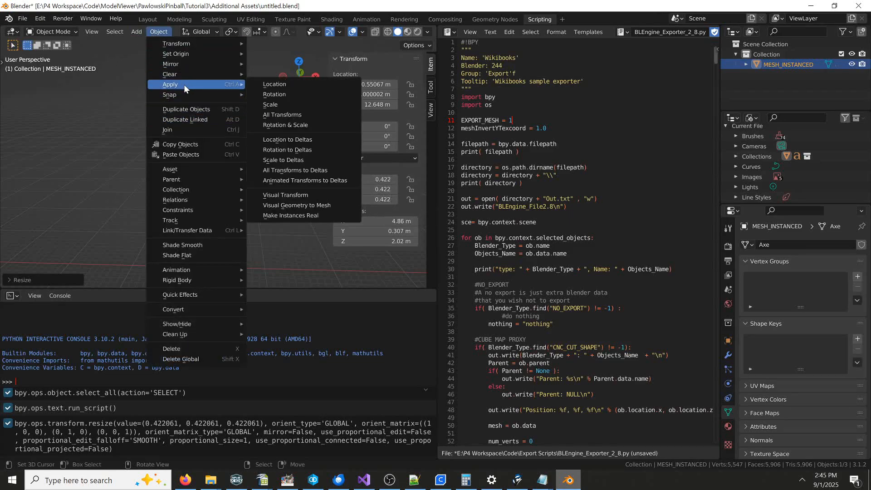
left_click(300, 127)
- Rotate all of the axe's geometry -90° about X in Edit Mode so it lies flat, and return to Object Mode
scroll(188, 216, "up", 3)
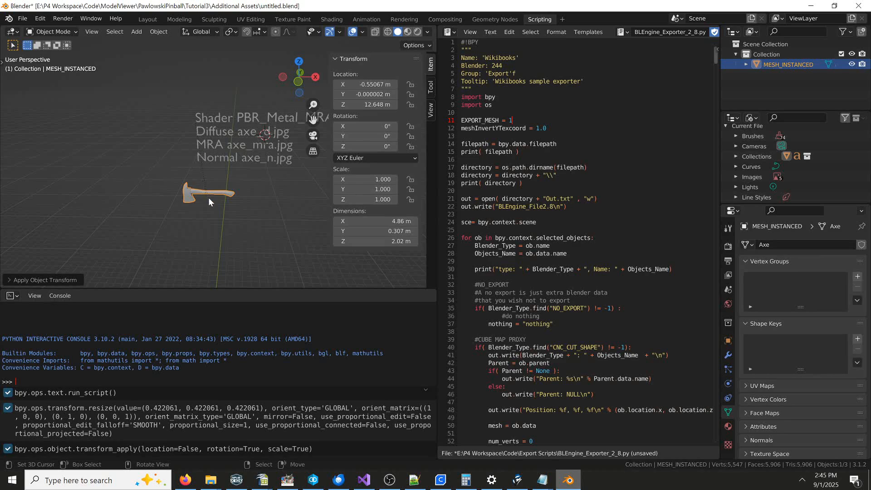
key("Tab")
key("a")
key("alt+a")
key("alt+a")
key("a")
key("r")
key("x")
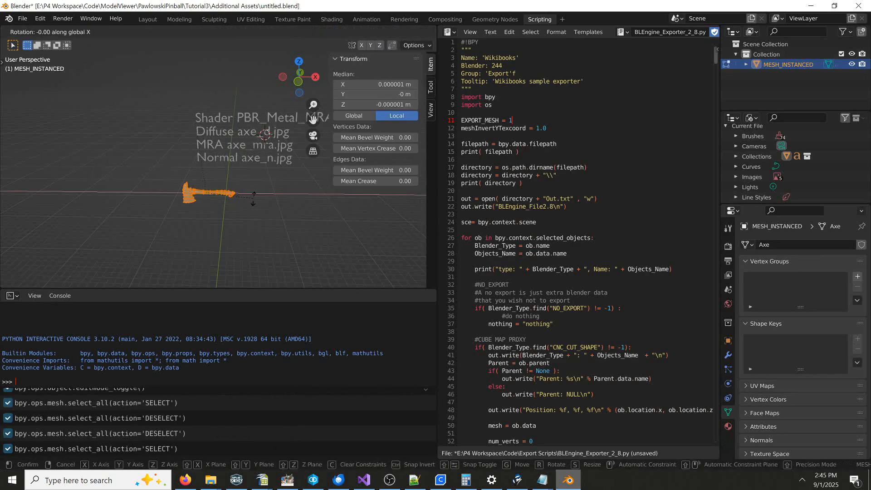
left_click(204, 223)
key("Tab")
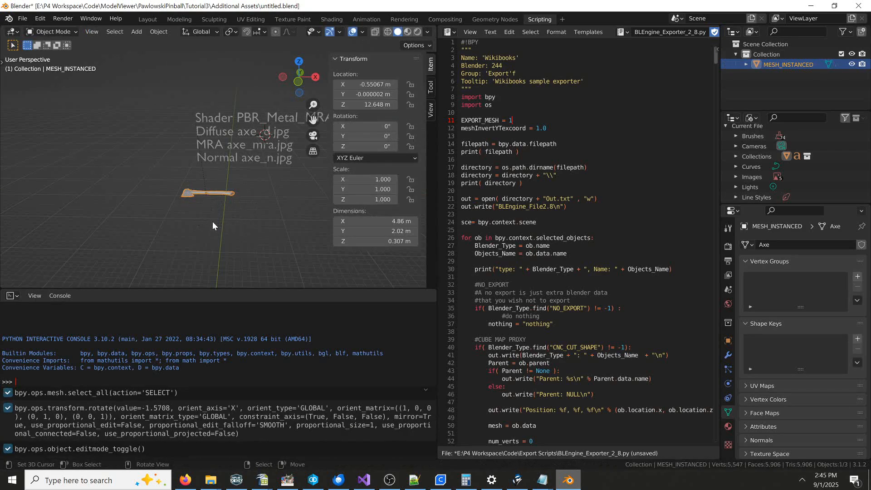
- Add a cube at the axe and stretch it along X to about 5.45 m
scroll(222, 222, "up", 3)
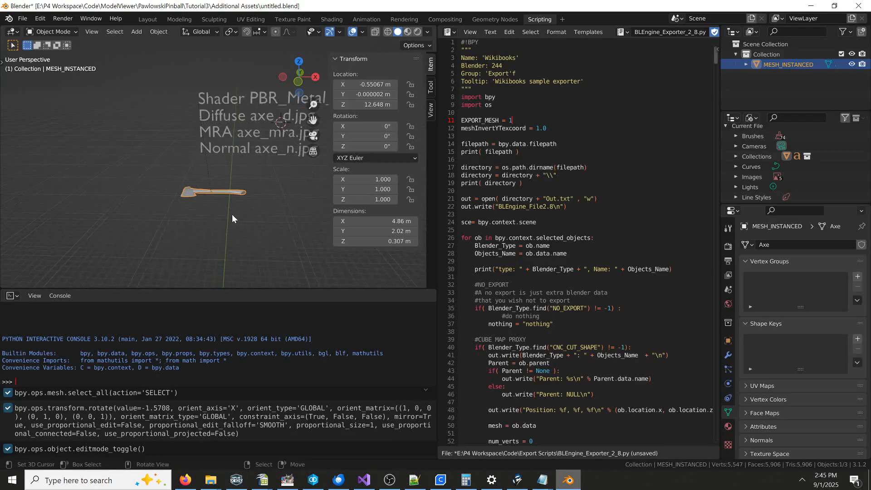
key("shift+a")
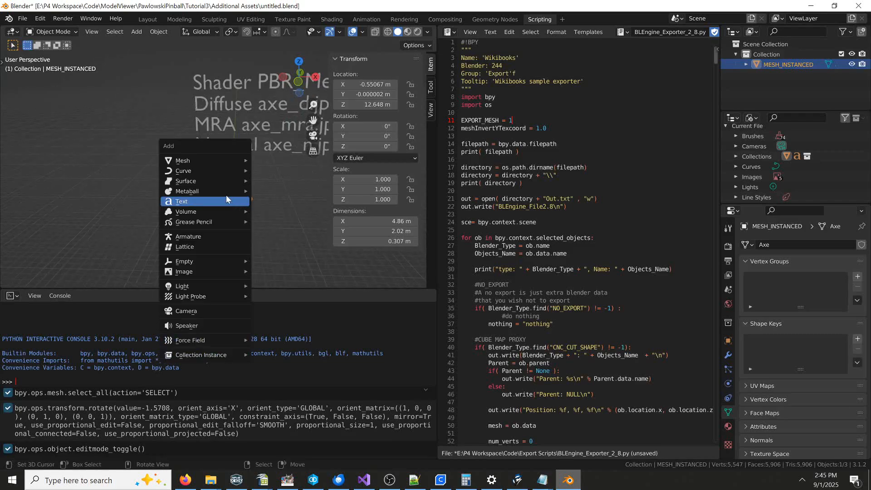
mouse_move(235, 164)
left_click(274, 170)
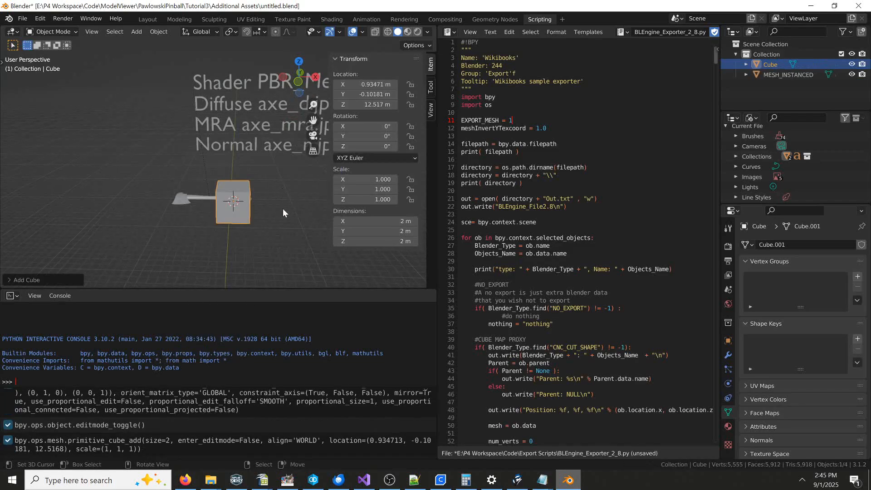
key("s")
key("x")
left_click(281, 217)
- Flatten the cube to about 1.36 m on Y and 0.455 m on Z
middle_click_drag(195, 222, 301, 236)
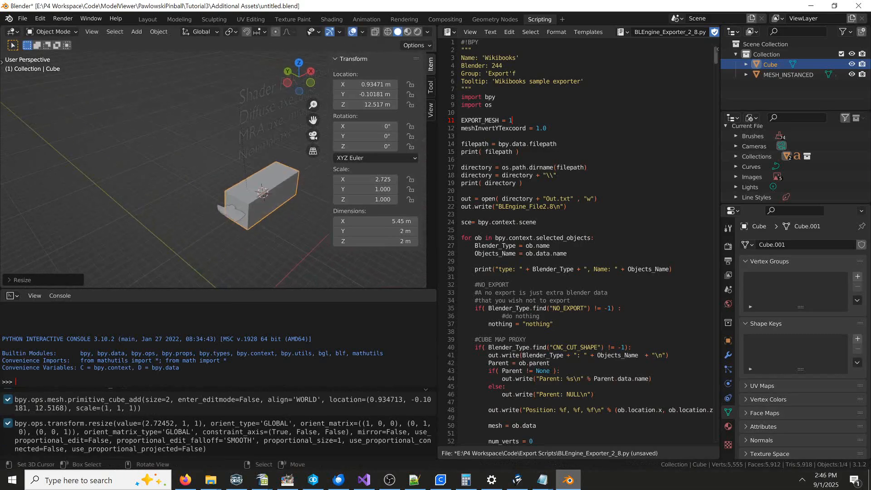
key("s")
key("y")
left_click(286, 217)
key("s")
key("z")
left_click(267, 186)
- Shorten the box to about 0.955 m on X and move it over the axe head, at about -2.085 m on X
key("g")
key("x")
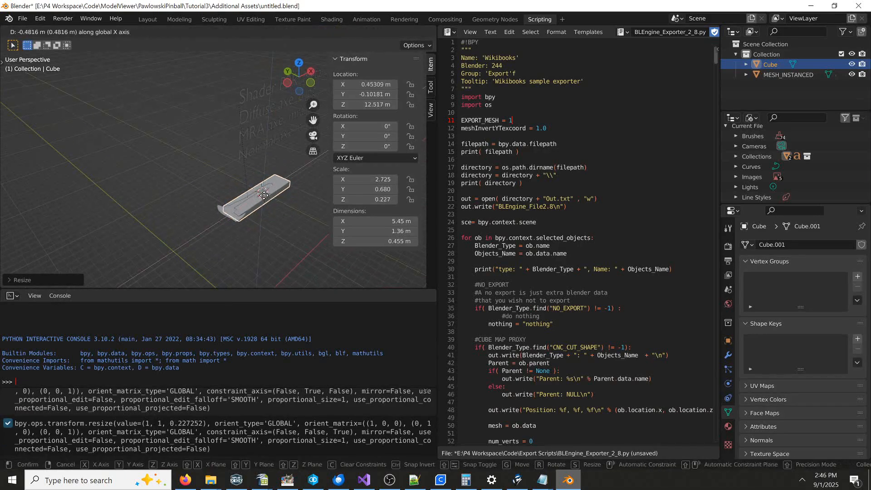
left_click(260, 194)
key("s")
key("x")
left_click(259, 195)
key("g")
key("x")
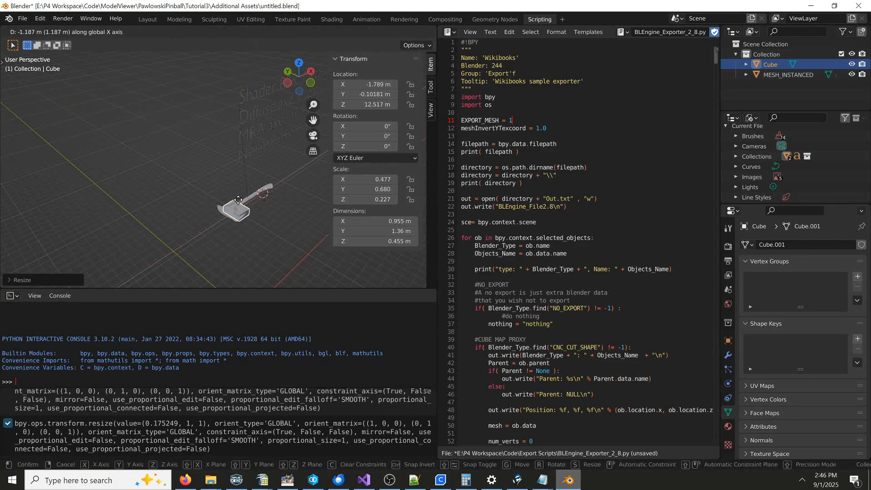
left_click(250, 217)
- Scale the box to about 1.59 m on Y and shift it to about 0.033 m on Y to cover the axe head
key("s")
key("y")
left_click(251, 218)
key("g")
key("y")
left_click(249, 216)
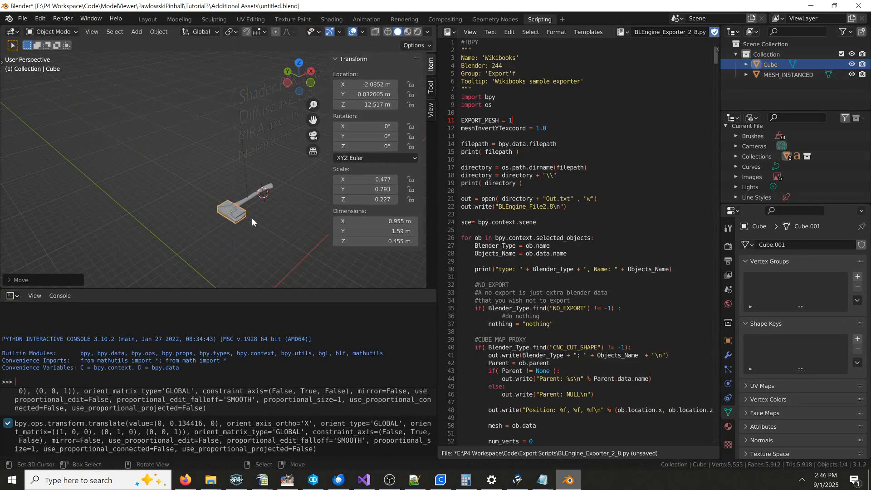
- Rename the cube object PHYSICS_BOX
left_click(728, 341)
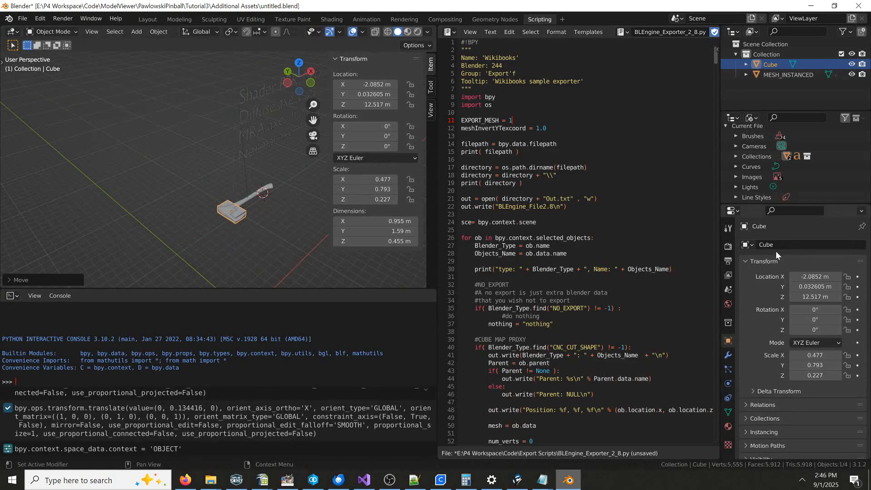
type("PHYSICS_BOX")
key("Return")
- Raise the physics box slightly along Z to about 12.56 m to line up with the axe head
middle_click_drag(301, 235, 241, 195)
scroll(254, 203, "up", 4)
key("g")
key("z")
left_click(260, 203)
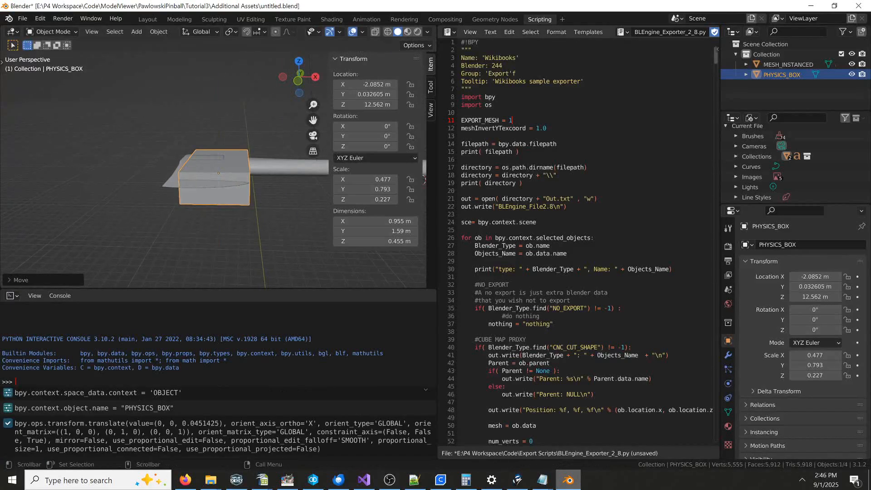
- Rename the physics box's mesh data STATIC
left_click(729, 412)
left_click(772, 243)
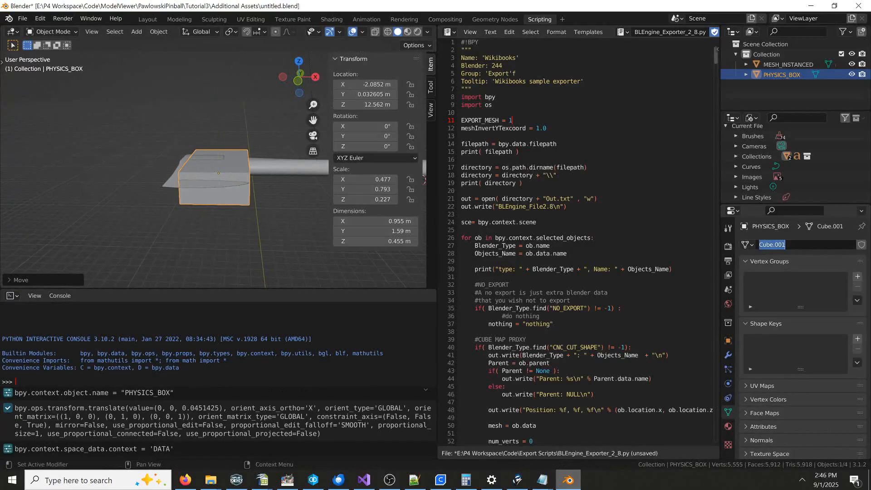
type("STAT")
key("Return")
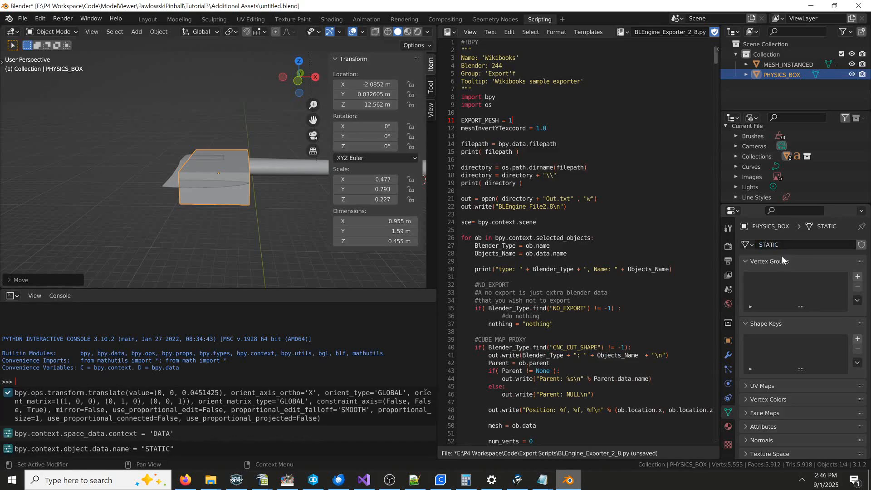
- Parent the physics box to the axe mesh using the Object option, and reselect only the box
left_click(265, 167, "shift")
key("ctrl+p")
left_click(266, 167)
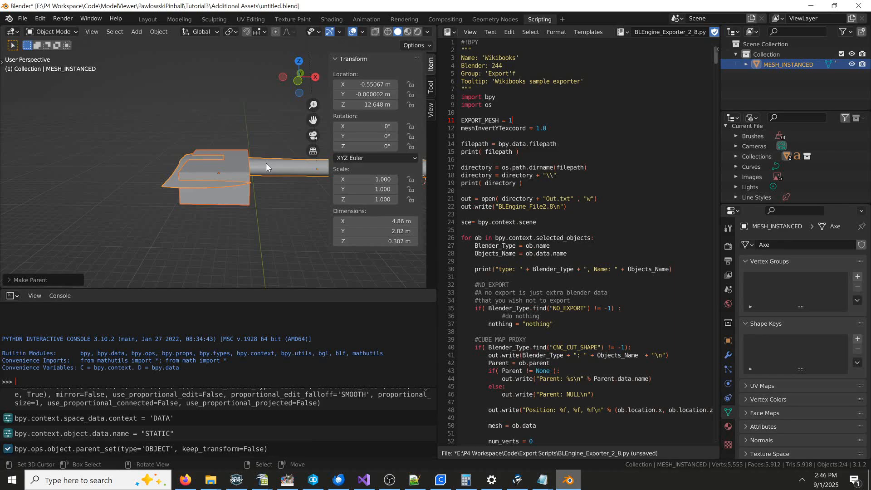
left_click(233, 172)
middle_click_drag(232, 172, 120, 179)
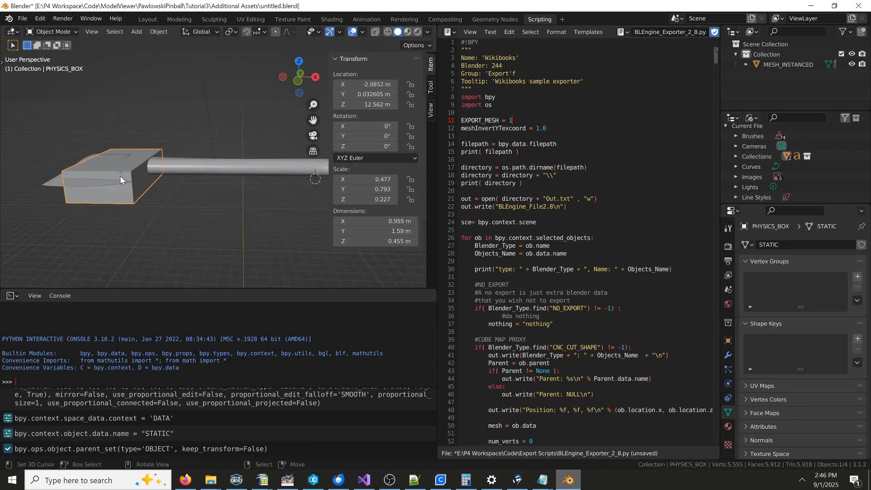
- Add a cylinder mesh and rotate it 90 degrees about the global Y axis
key("shift+a")
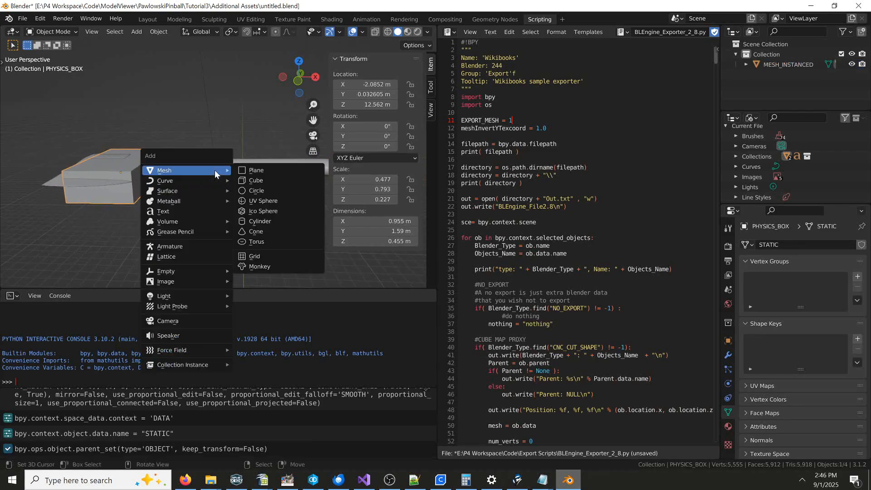
left_click(274, 224)
type("ry90")
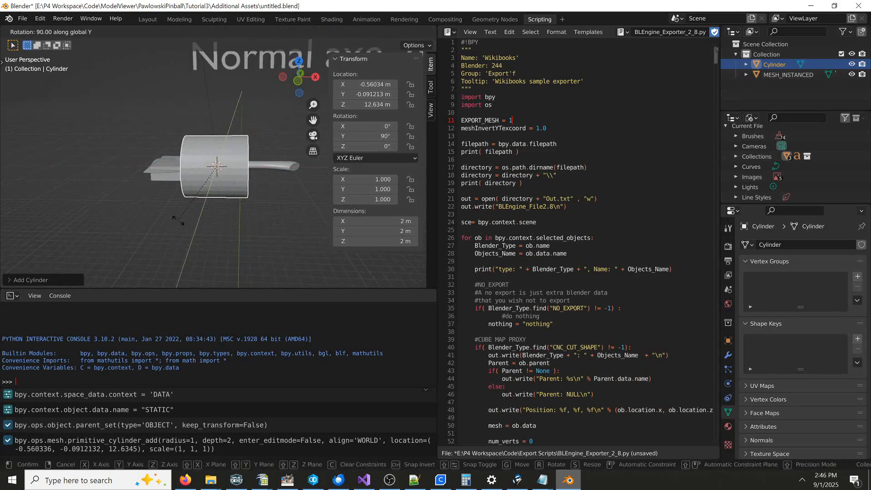
key("Return")
- Scale the cylinder down to about 0.446 m in diameter and stretch it along X to about 4.31 m to cover the axe handle
key("s")
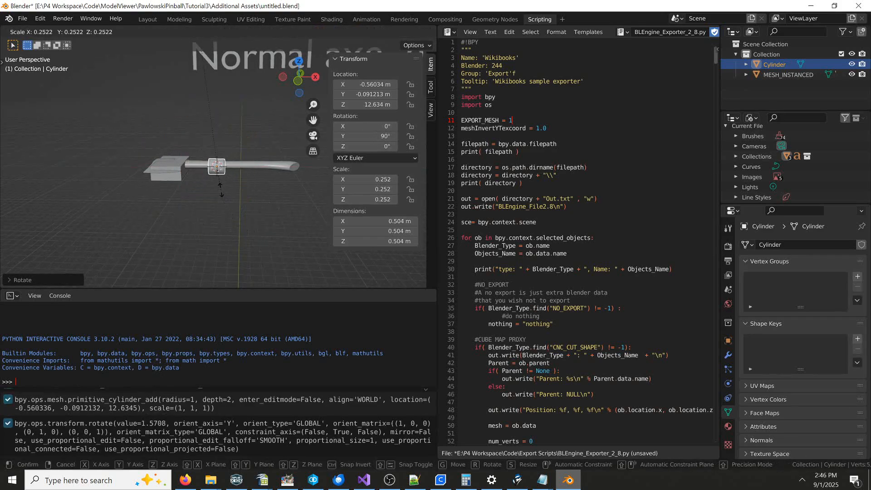
left_click(222, 188)
middle_click_drag(251, 187, 222, 208)
key("s")
key("x")
left_click(311, 260)
key("s")
key("x")
left_click(271, 247)
key("s")
right_click(273, 246)
key("s")
key("x")
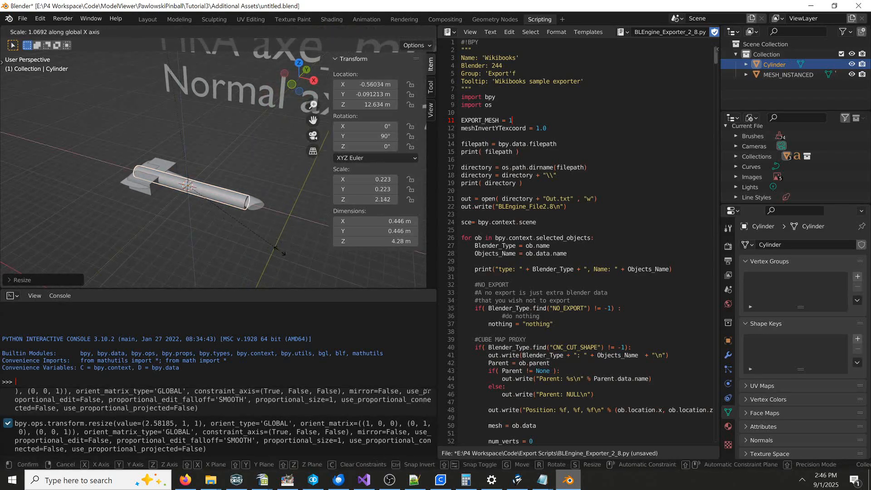
left_click(277, 255)
- Move the cylinder along X to about -0.178 m and along Y to about 0.041 m to align it with the handle
key("g")
key("x")
left_click(279, 258)
key("g")
key("y")
mouse_move(278, 255)
middle_mouse_down()
mouse_move(217, 267)
mouse_move(268, 242)
middle_mouse_up()
left_click(211, 259)
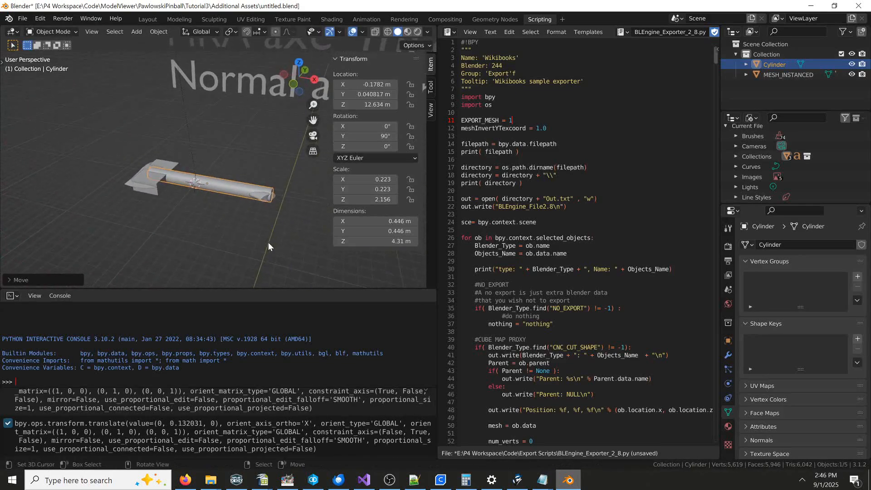
- Rename the cylinder object PHYSICS_CYLINDER
left_click(728, 341)
type("p")
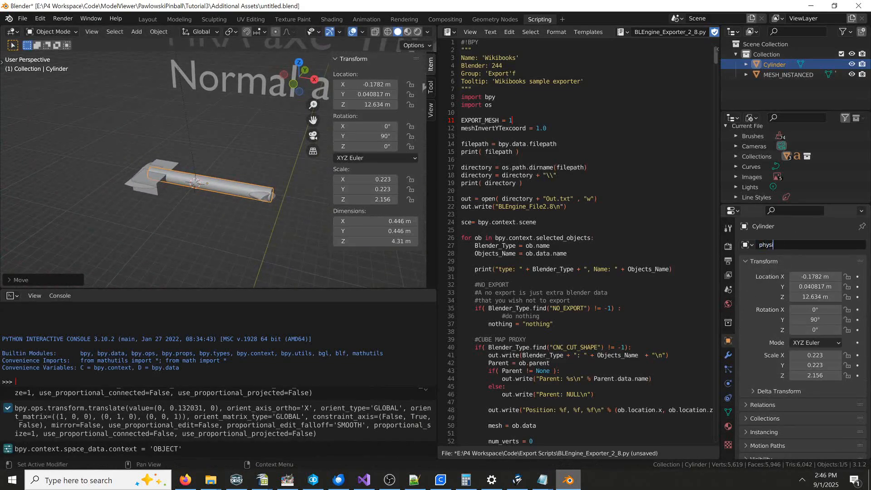
type("HYSICS_C")
key("Return")
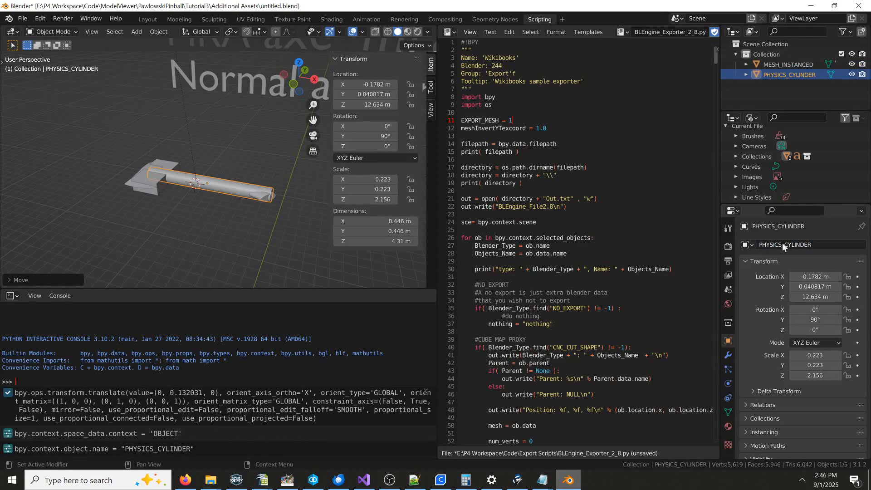
- Rename the physics cylinder's mesh data STATIC
left_click(730, 412)
double_click(773, 245)
type("STATIC")
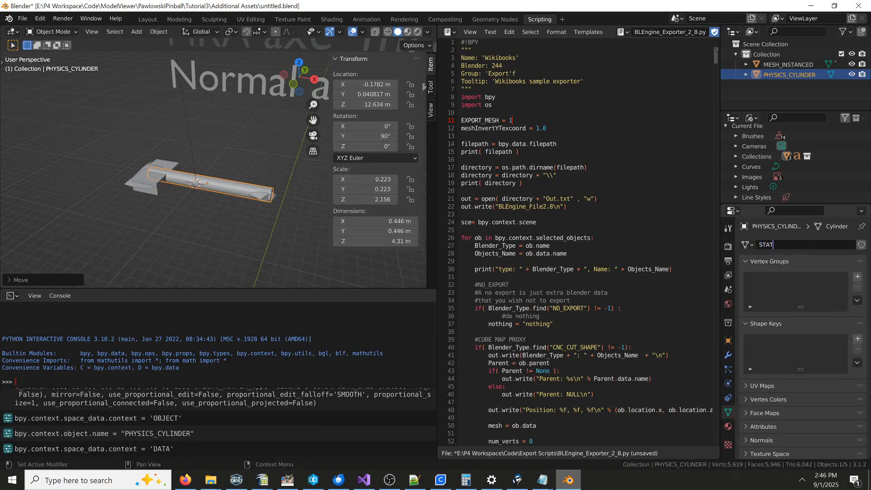
key("Return")
- Parent the physics cylinder to the axe mesh using the Object option
scroll(285, 220, "up", 3)
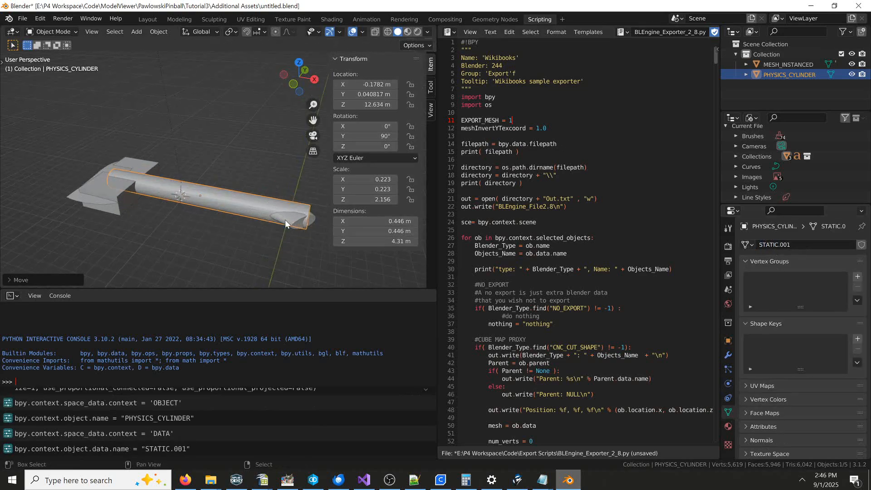
left_click(285, 220, "shift")
key("ctrl+p")
left_click(284, 220)
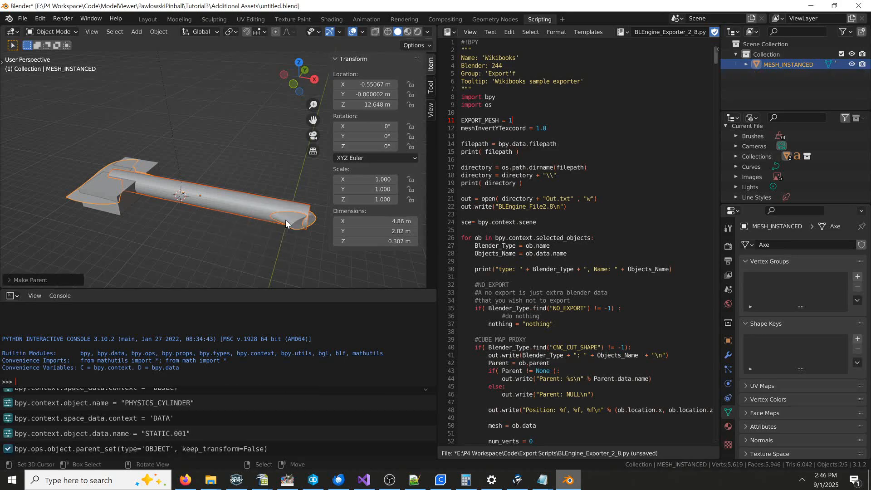
- Export all scene objects with the BLEngine exporter script and save the Blender file
scroll(235, 169, "down", 4)
key("a")
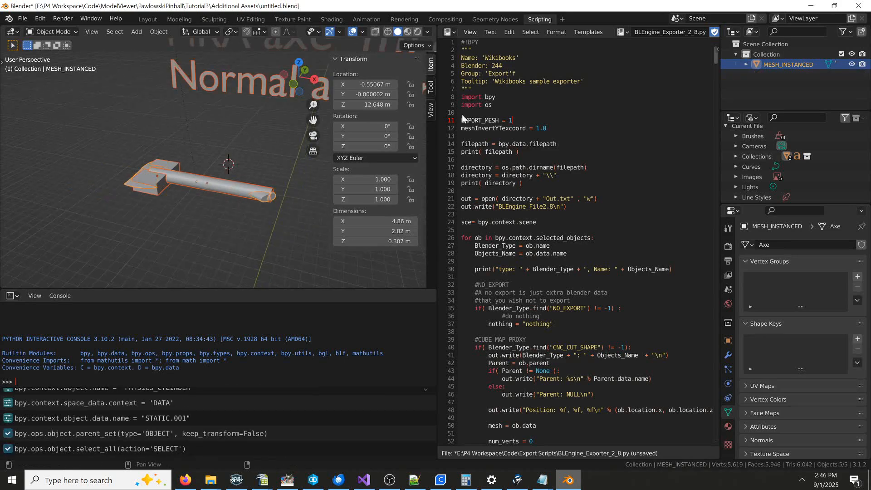
left_click(490, 31)
left_click(510, 148)
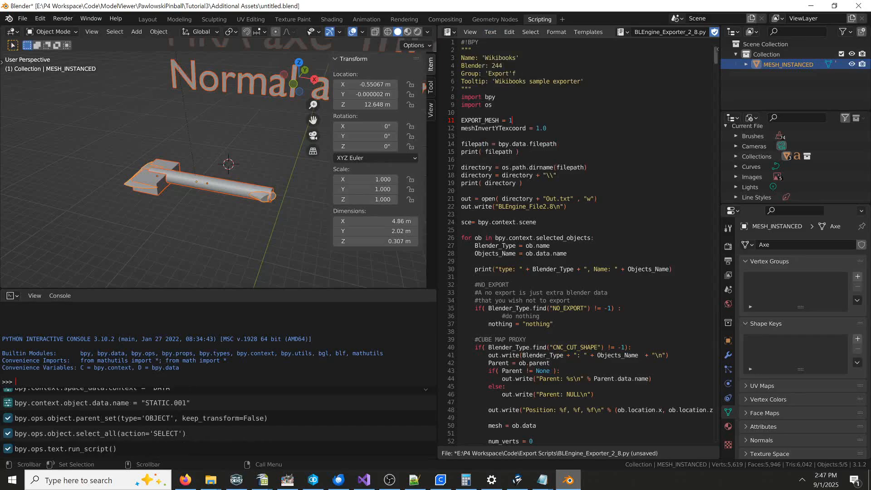
left_click(22, 19)
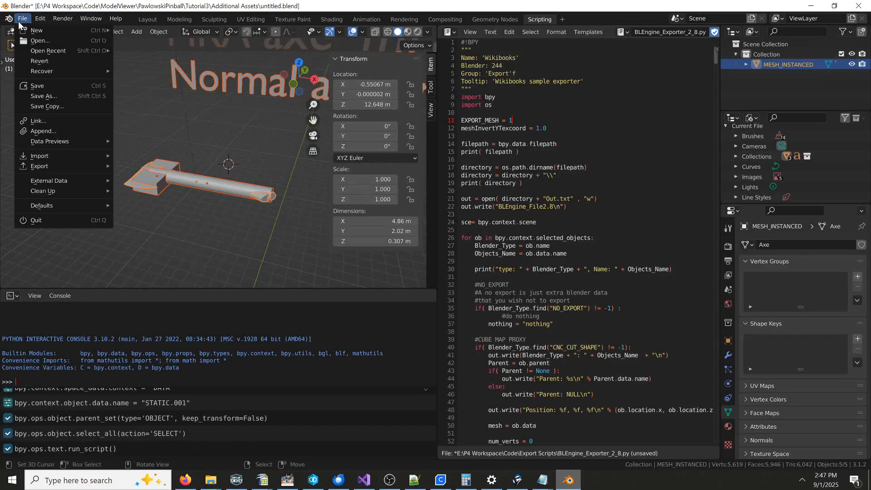
left_click(36, 86)
- Switch to Visual Studio, run the pinball engine and turn on the physics shape overlay
left_click(364, 480)
left_click(266, 24)
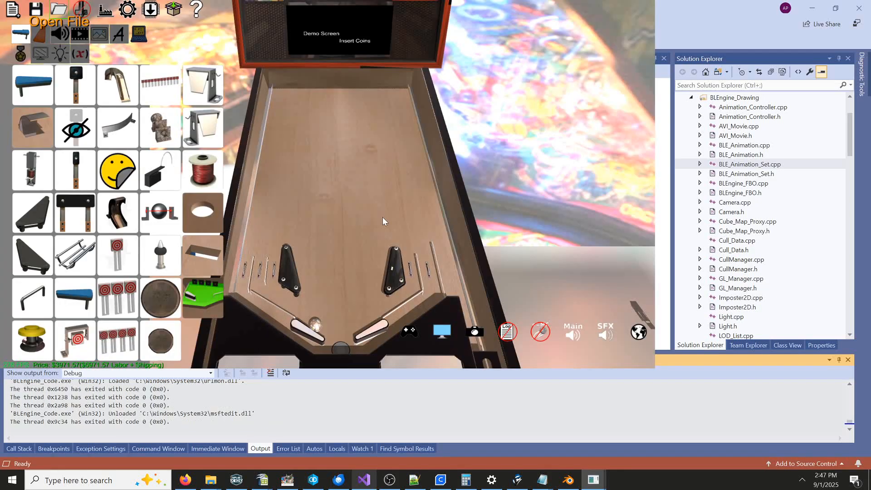
left_click(541, 332)
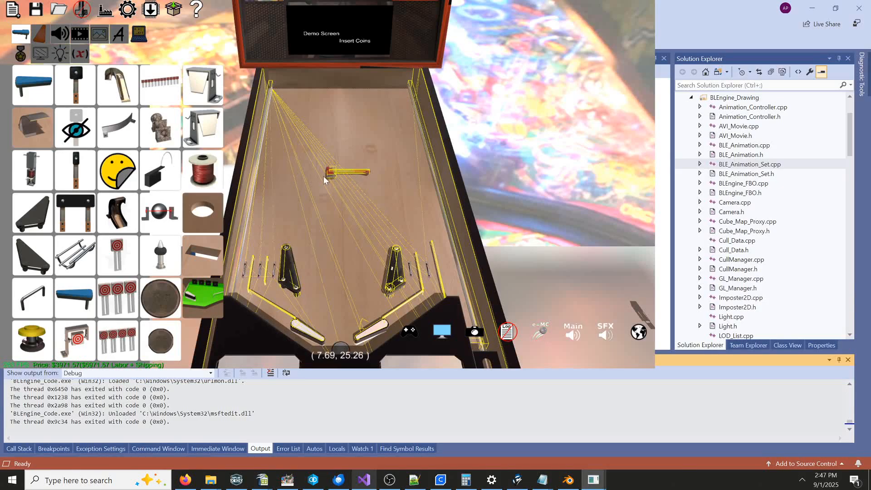
- Move the imported axe further up the playfield and set its height to -.3
left_click_drag(356, 171, 369, 187)
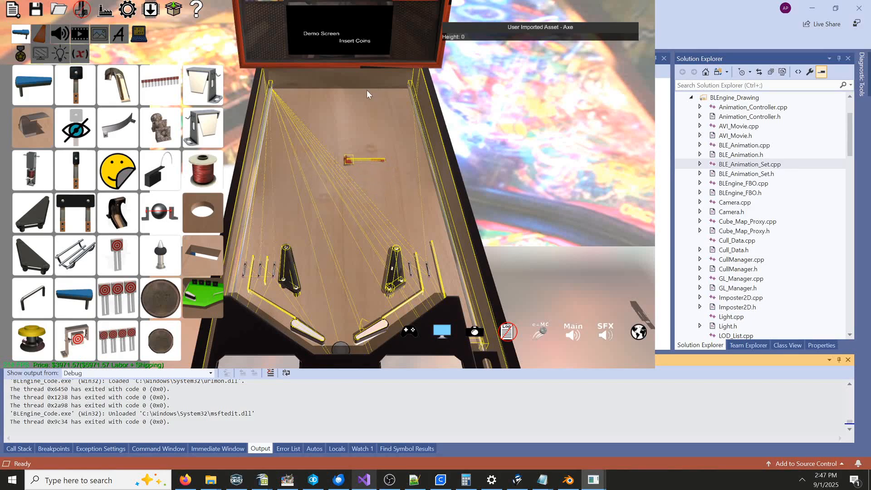
left_click(467, 37)
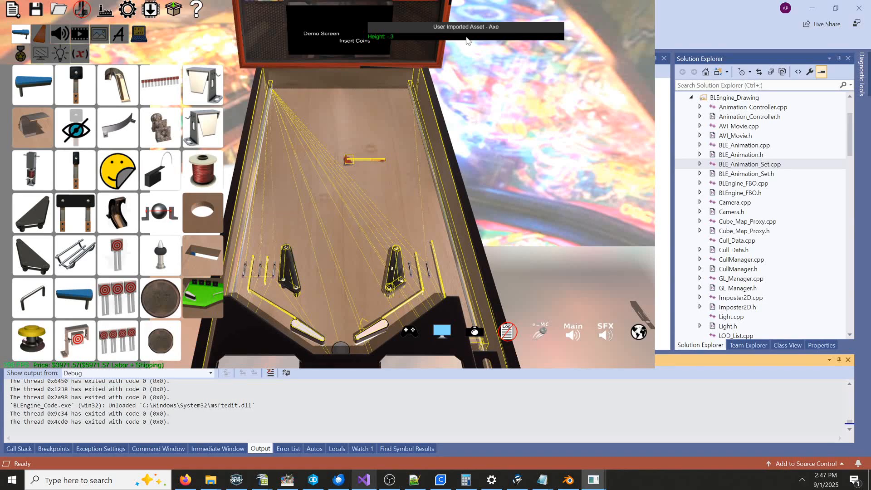
left_click(362, 162)
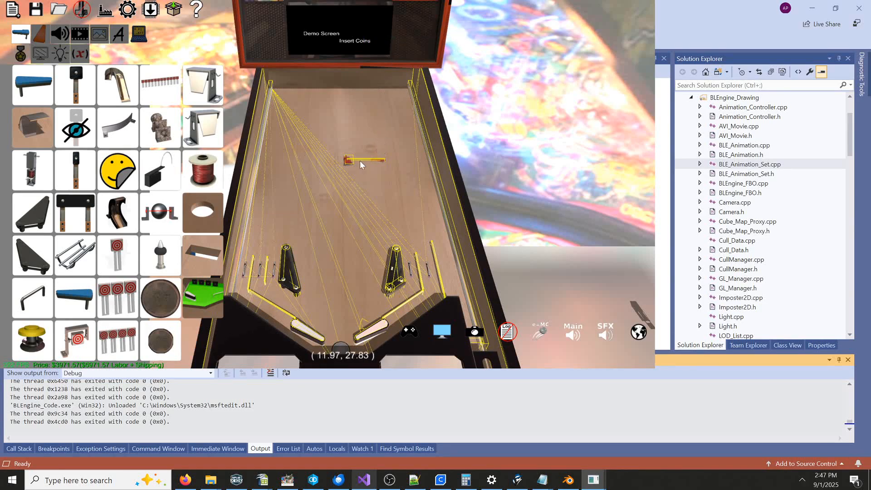
- Reposition the axe slightly further up the playfield and adjust its rotation
key("b")
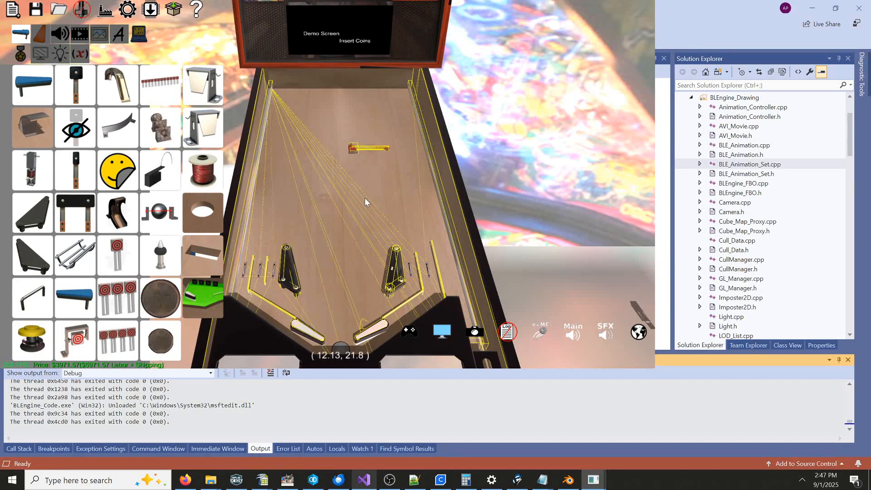
left_click(364, 175)
left_click_drag(364, 148, 364, 137)
mouse_move(361, 137)
right_mouse_down()
mouse_move(352, 101)
mouse_move(323, 126)
mouse_move(368, 114)
mouse_move(356, 139)
right_mouse_up()
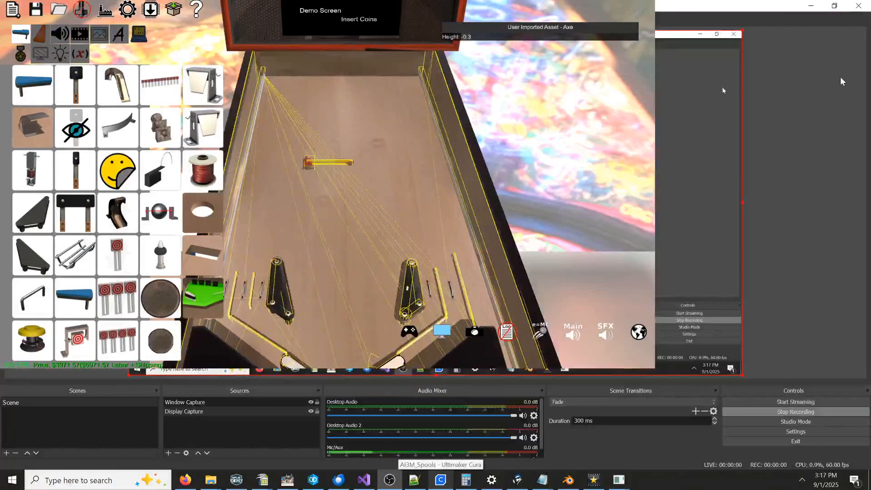
- Hide the recording window and move the axe to the upper-left area of the playfield
left_click(811, 8)
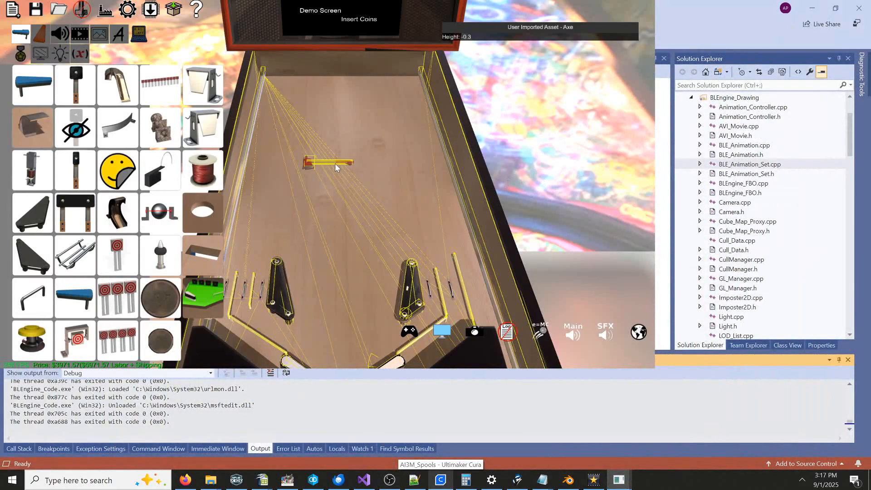
left_click_drag(335, 163, 305, 102)
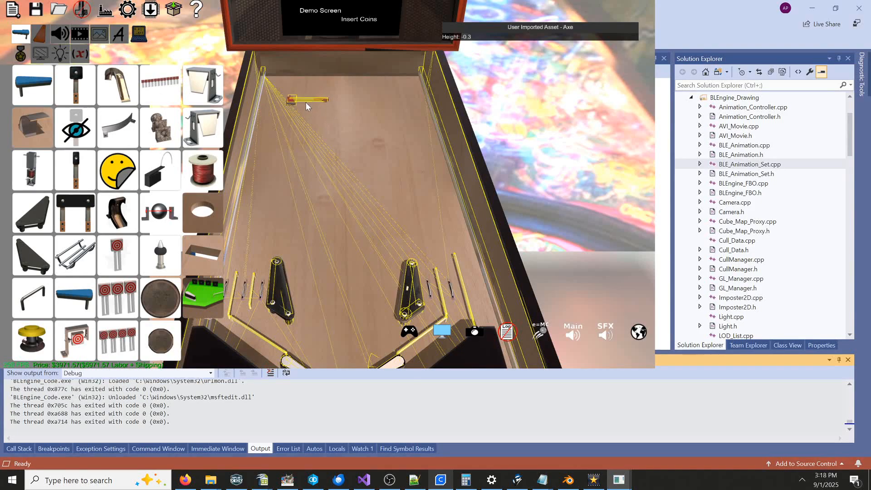
left_click_drag(319, 125, 314, 94)
- Place a one-inch switch beside the end of the axe handle and a magnet just below the switch
left_click_drag(68, 82, 341, 93)
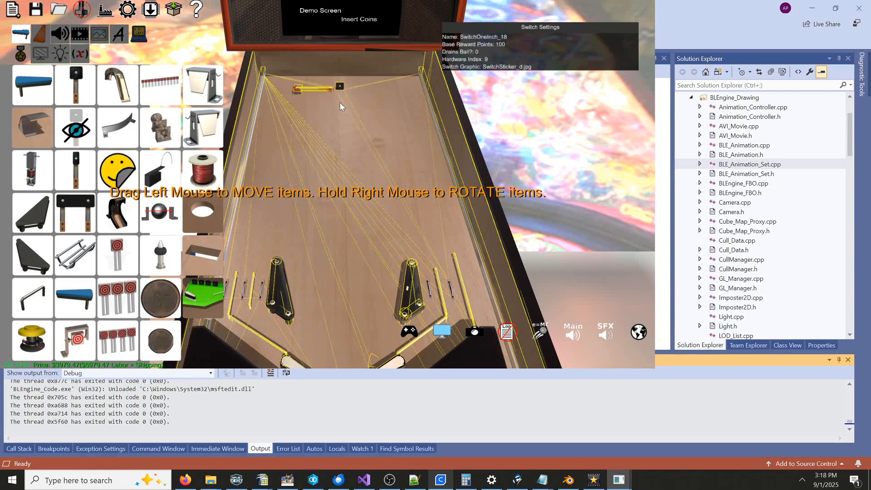
left_click_drag(152, 310, 327, 171)
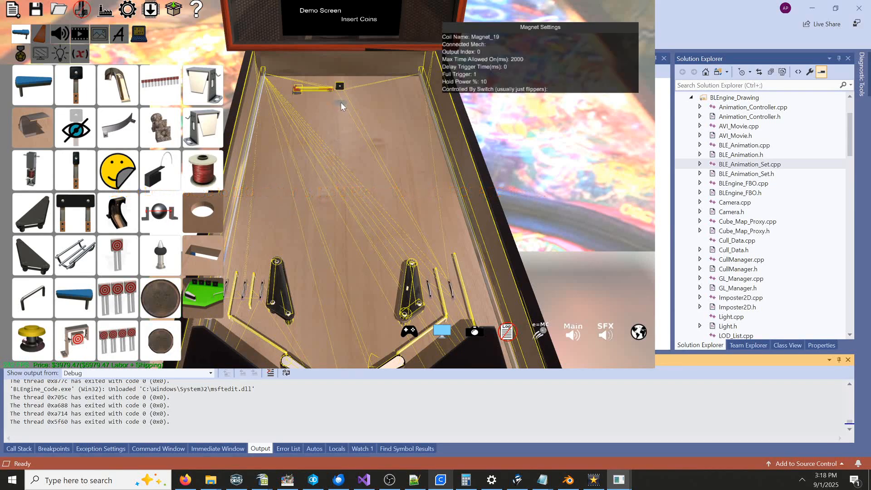
- Create an always-active code sequence whose first step is Hit Switch, using SwitchOneInch_18 and Num Hits 1
left_click(138, 33)
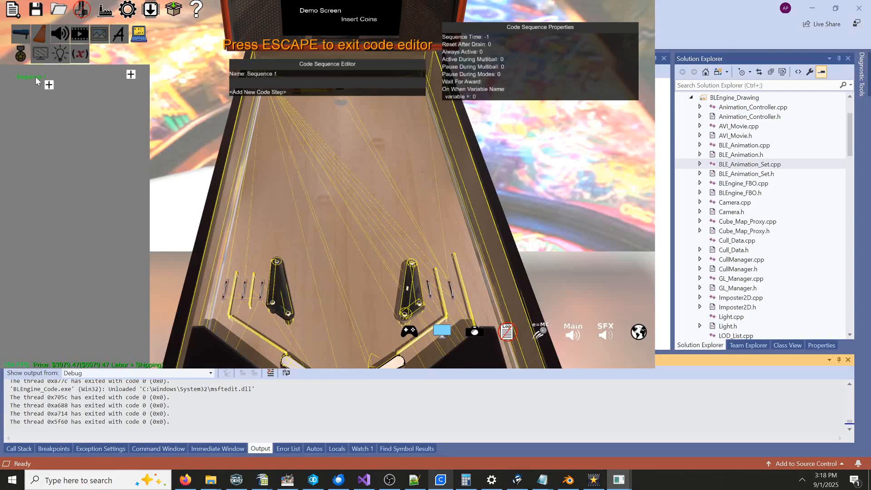
left_click(259, 92)
left_click(271, 93)
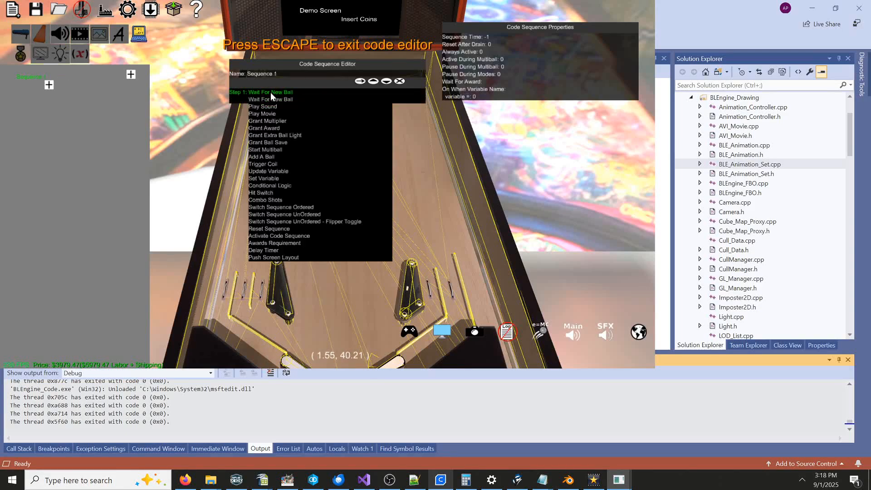
left_click(263, 192)
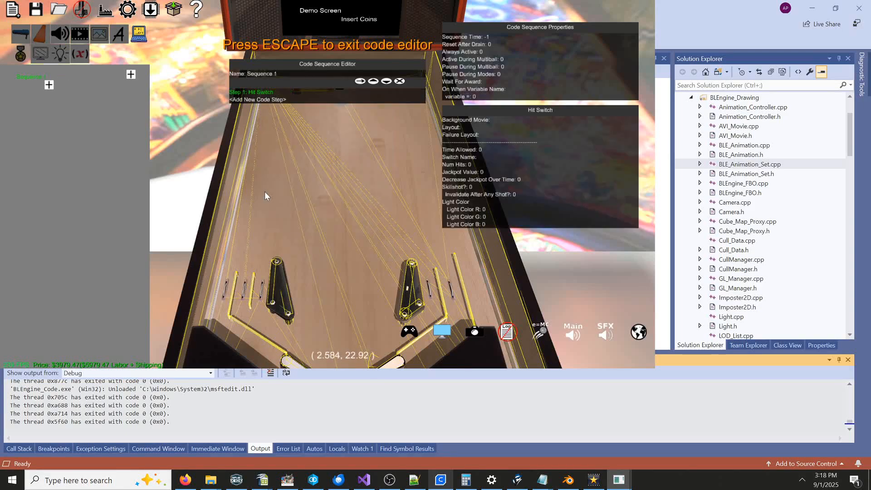
left_click(475, 157)
left_click(332, 91)
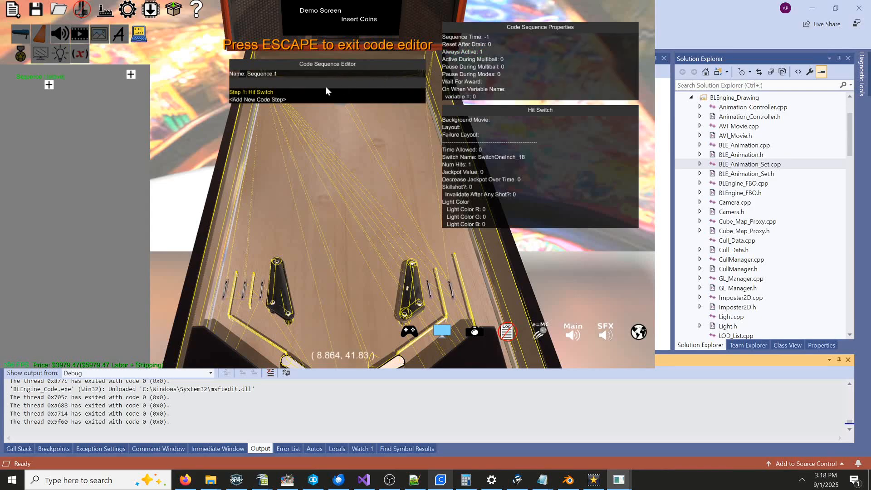
- Add a Trigger Coil step as the sequence's second step and choose its coil
left_click(266, 99)
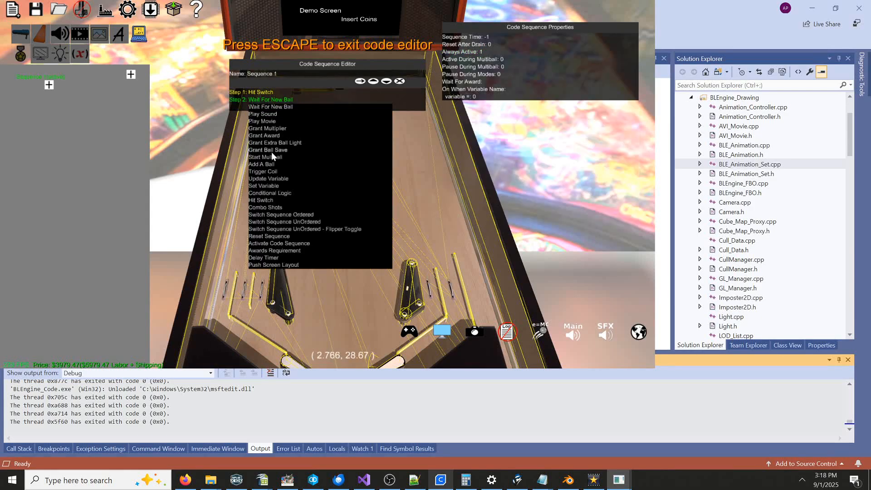
left_click(270, 171)
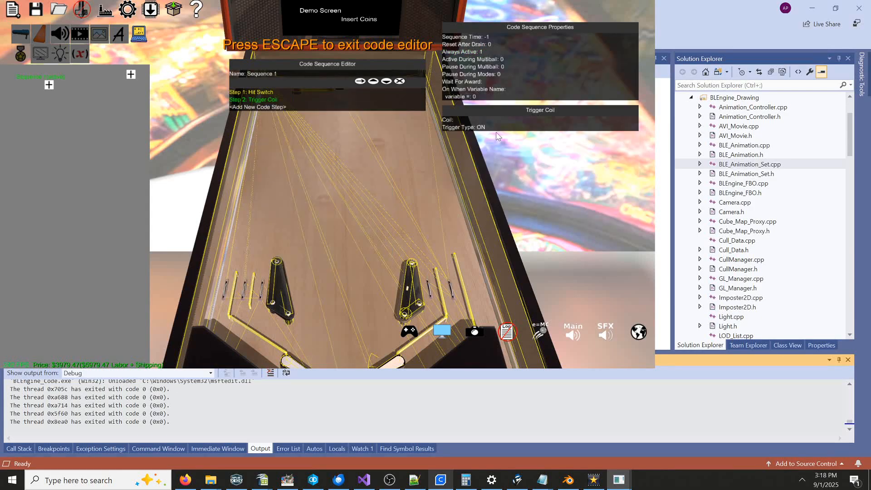
left_click(477, 119)
- Add a Reset Sequence step as the third step and exit the code editor
left_click(260, 106)
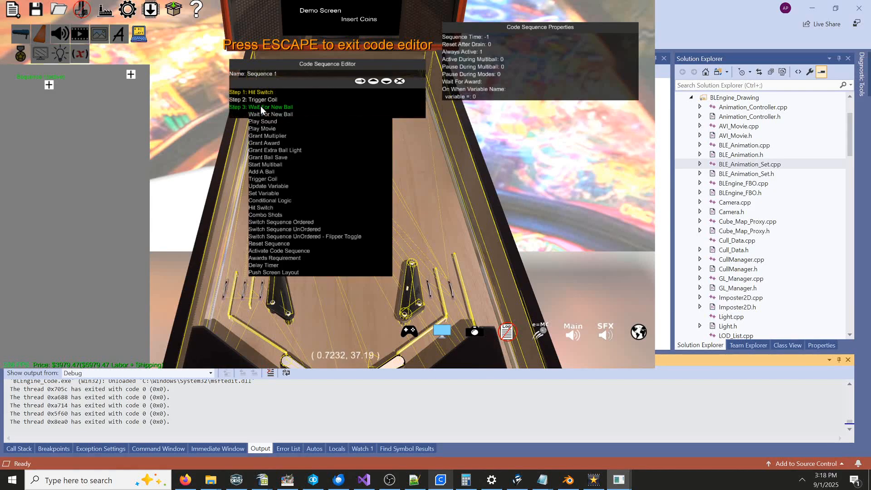
left_click(266, 244)
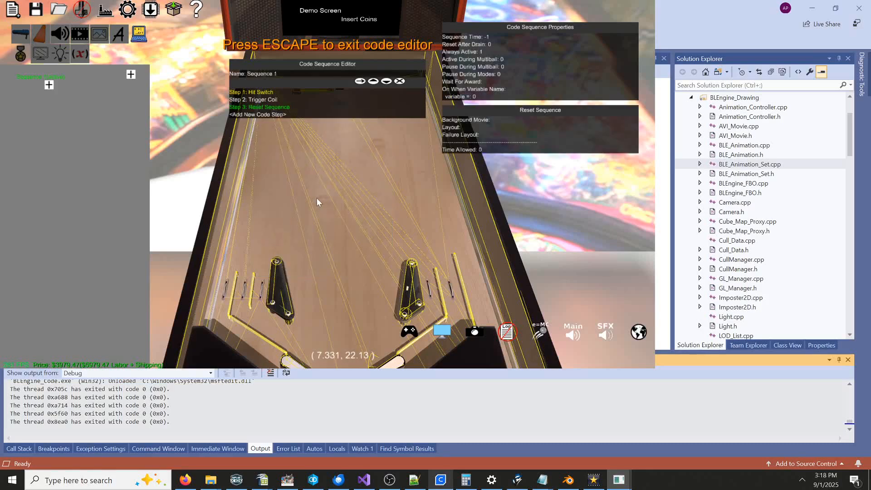
key("Escape")
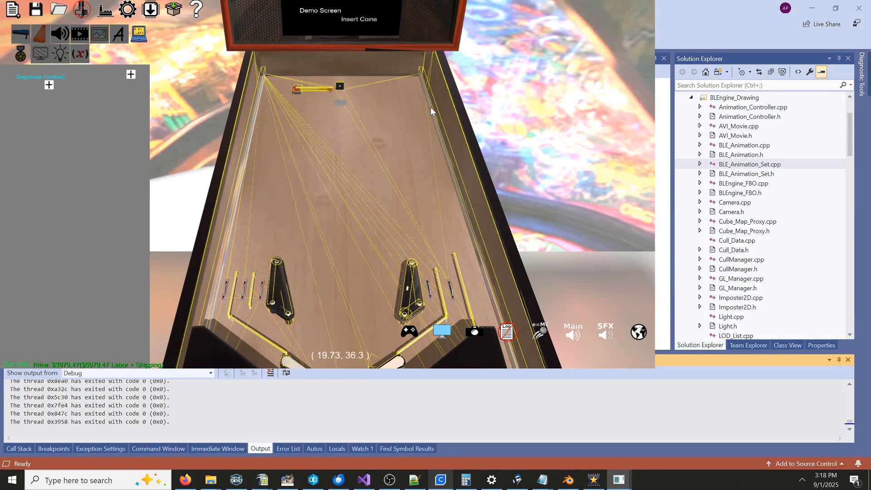
- Switch to Blender and add an armature near the end of the axe handle, with its transform values displayed
left_click(571, 485)
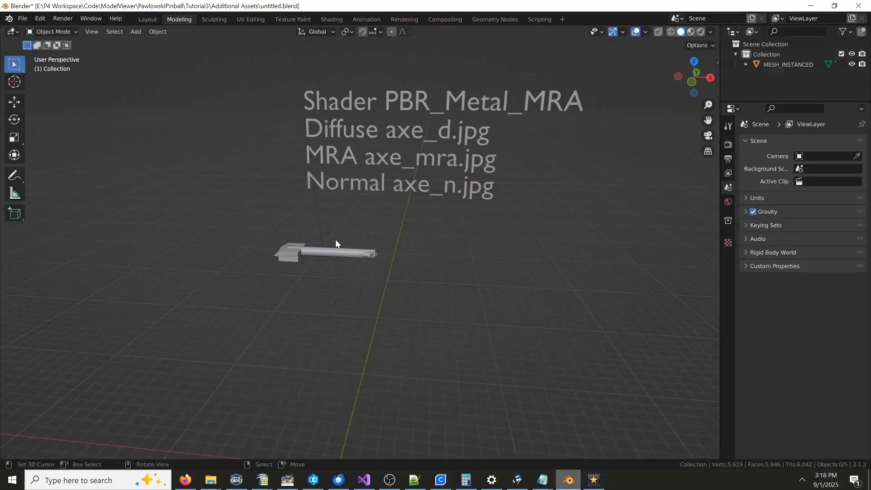
scroll(380, 245, "up", 3)
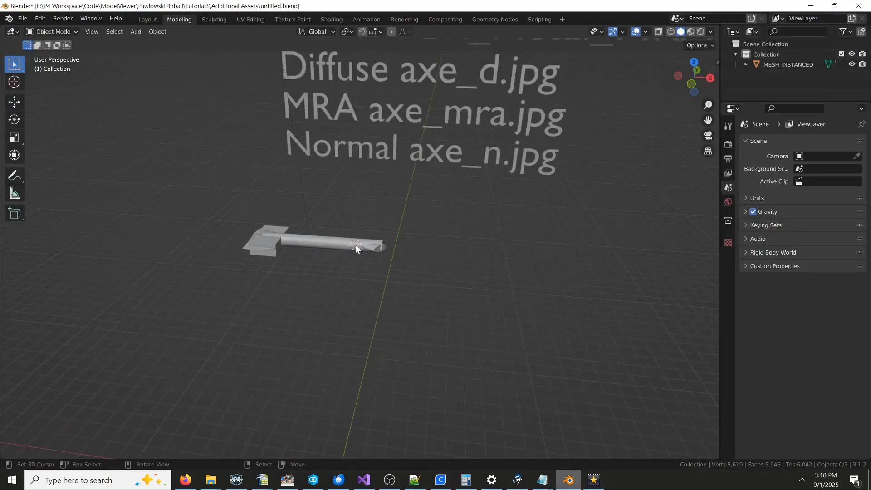
key("shift+a")
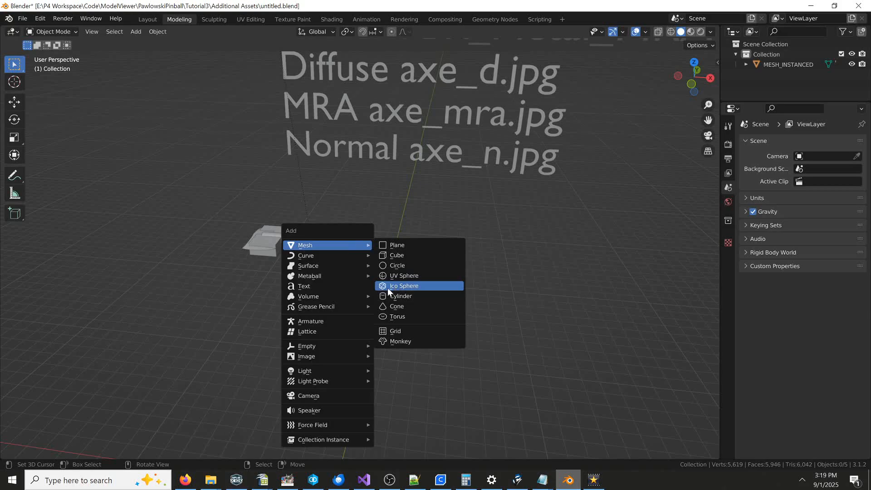
left_click(326, 321)
scroll(410, 266, "up", 2)
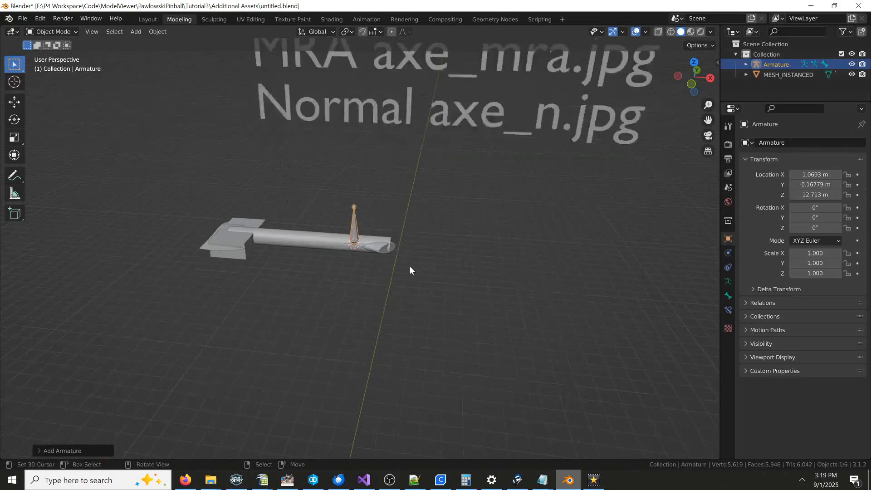
key("n")
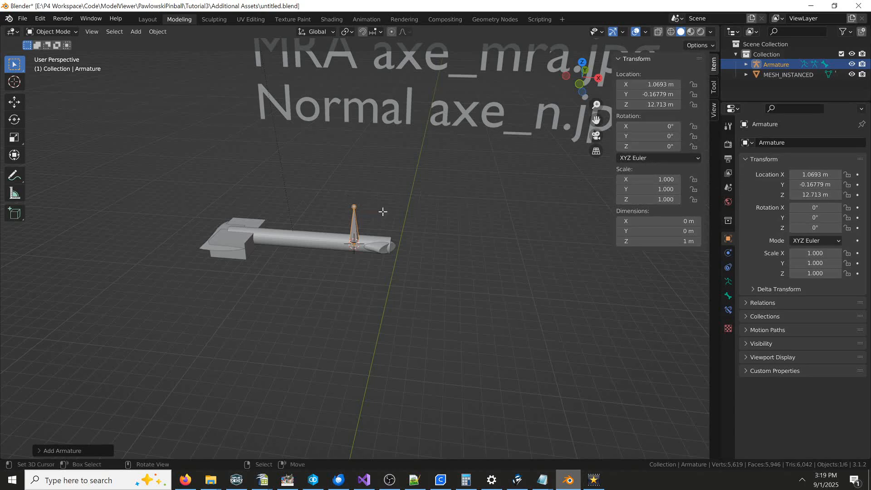
- Edit the bone so its head sits at the handle's end and its tail in the axe head, about 4.19 m long
key("Tab")
key("g")
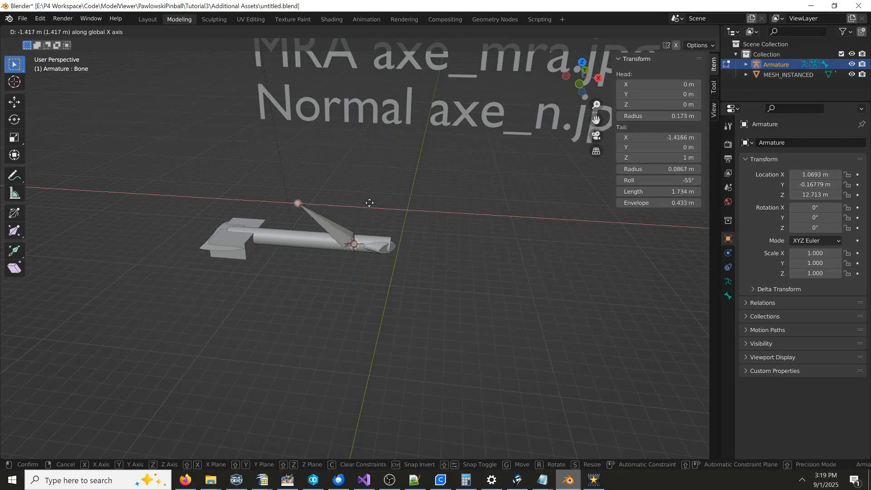
key("z")
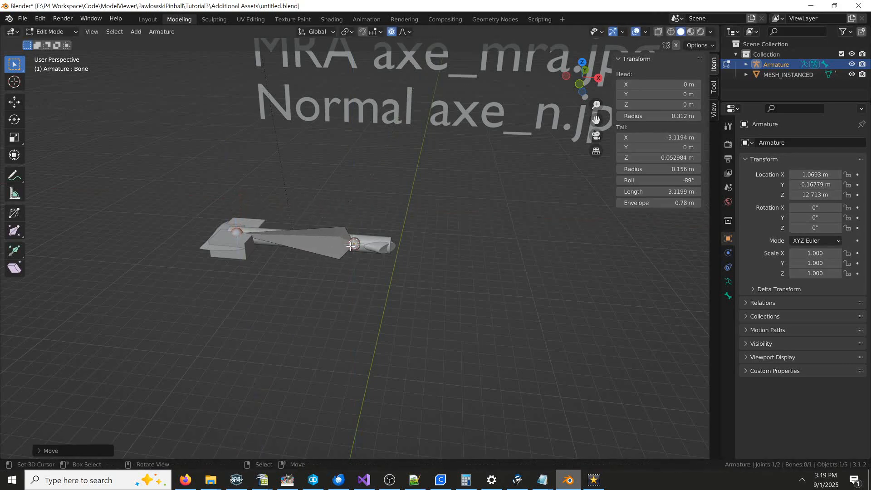
key("x")
left_click(440, 249)
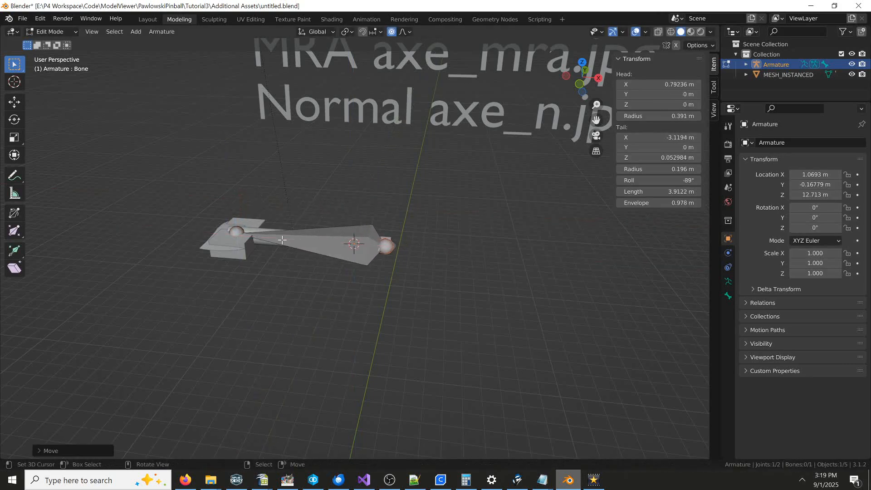
key("g")
key("x")
left_click(254, 233)
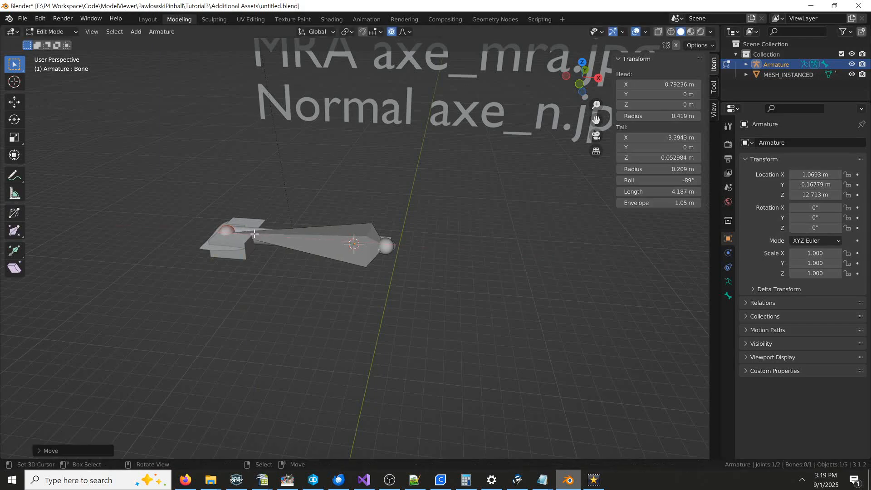
key("Tab")
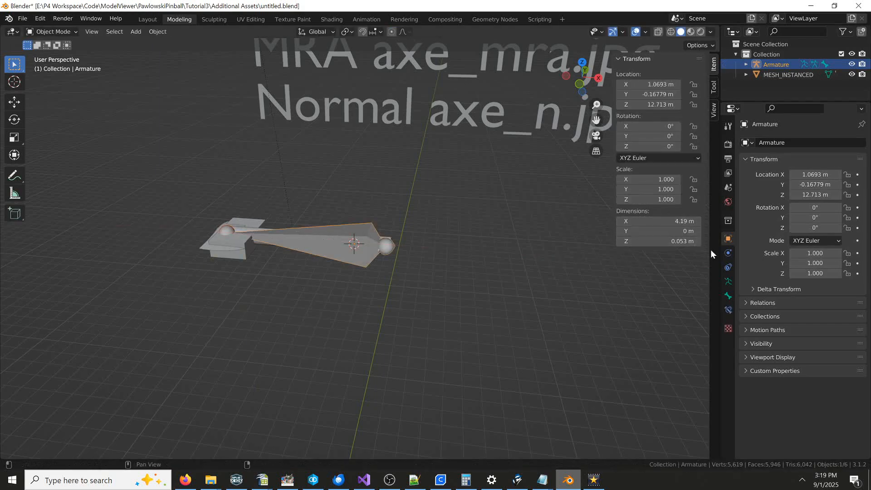
- Rename the armature object to ARMATURE and its skeleton data to AxeSkeleton
left_click(803, 142)
type("ARMATURE")
key("Return")
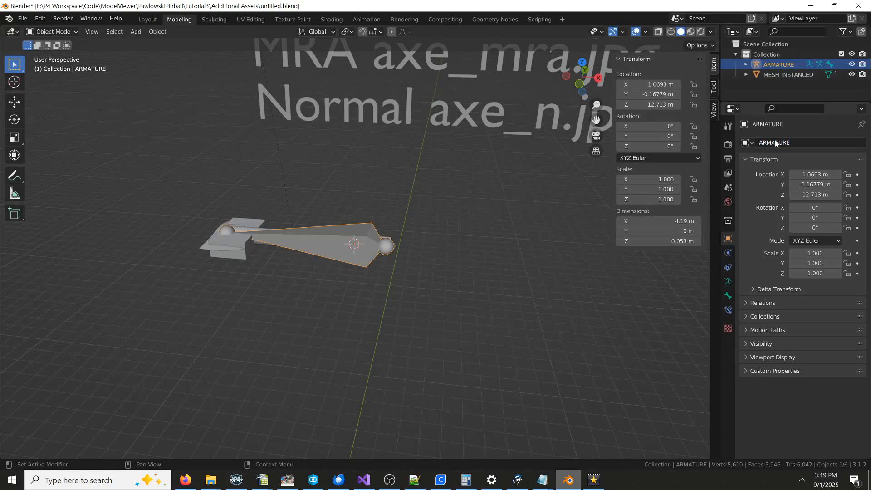
left_click(728, 282)
left_click(799, 142)
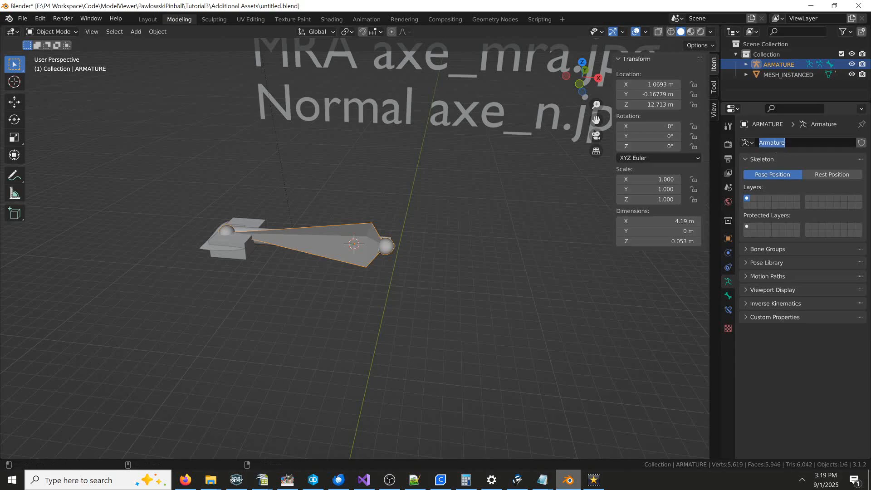
type("AxeSkeleton")
key("Return")
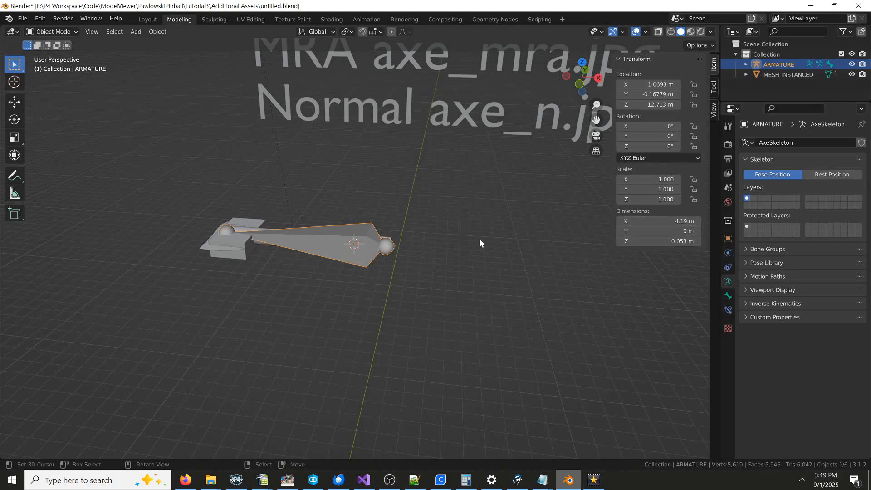
- Parent the axe mesh to the armature using Armature Deform With Automatic Weights
left_click(209, 253)
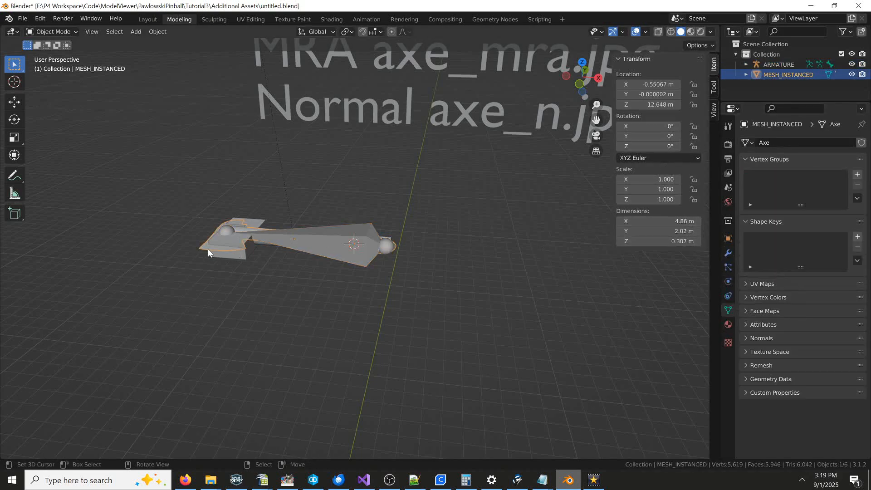
left_click(370, 227, "shift")
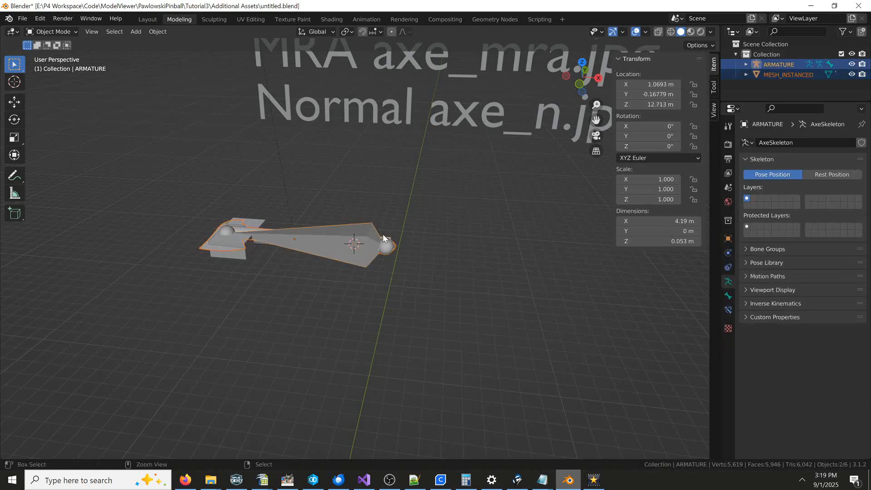
key("ctrl+p")
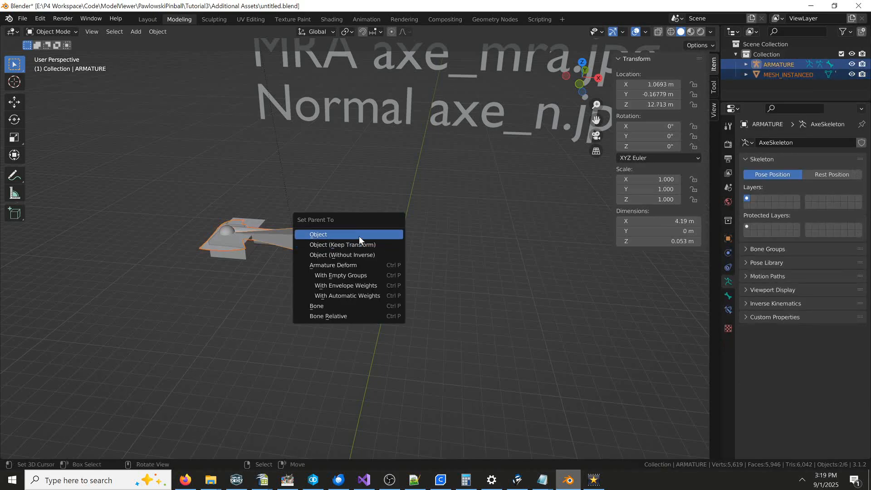
left_click(368, 294)
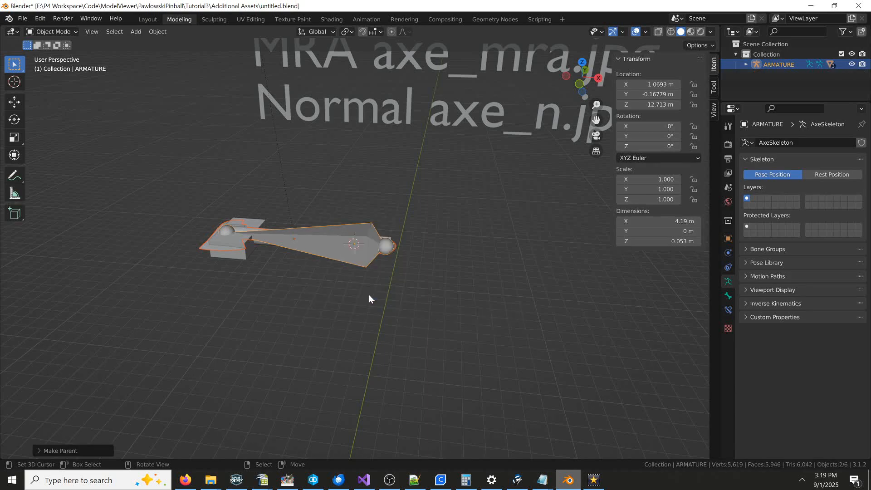
- Put the armature in Pose Mode and test the bone's rotation about the global Z axis, cancelling the trial rotation
left_click(350, 229)
left_click(45, 32)
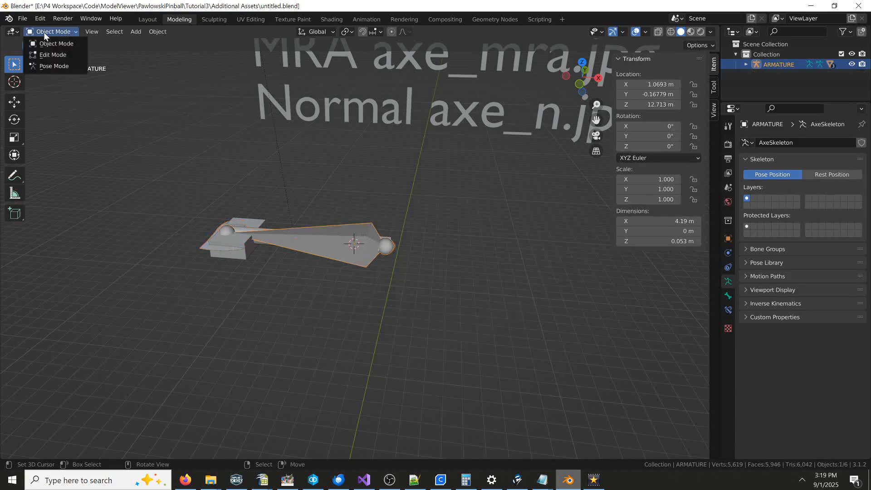
left_click(45, 65)
left_click(372, 230)
key("r")
key("z")
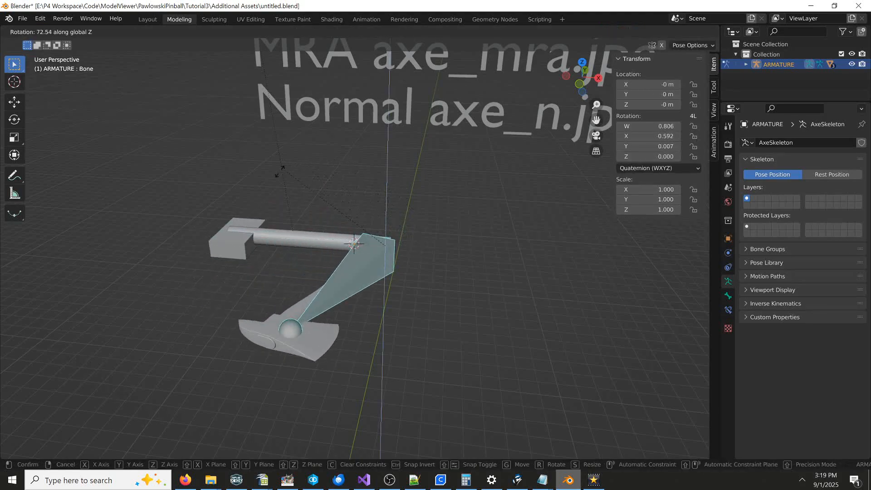
key("Escape")
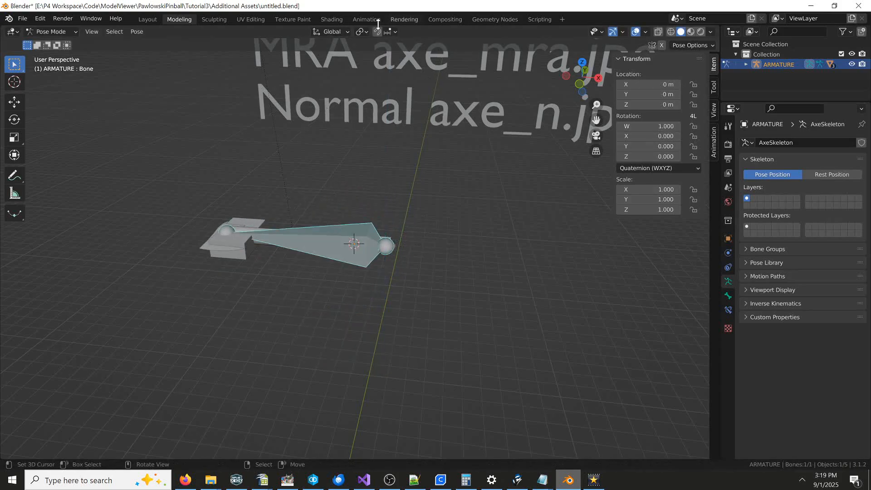
- Open the Animation workspace and insert a Location & Rotation keyframe for the bone at frame 0
left_click(358, 19)
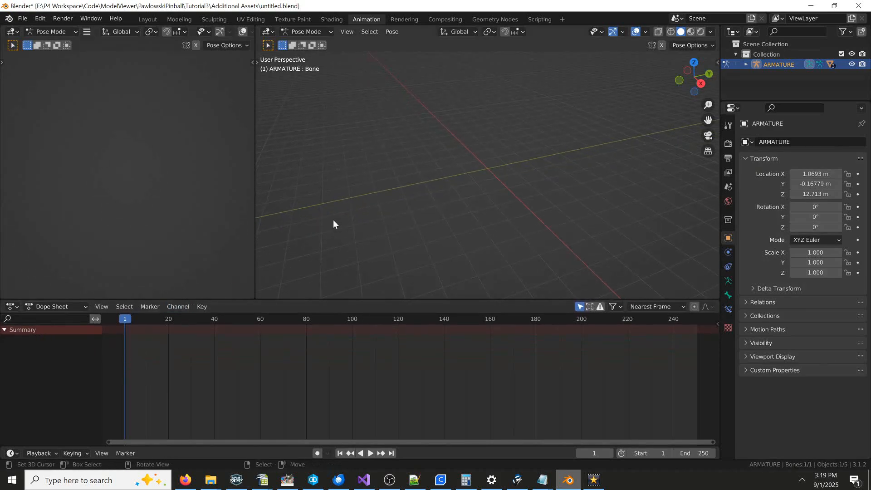
scroll(380, 197, "down", 5)
middle_click_drag(383, 173, 397, 219)
scroll(320, 197, "up", 5)
middle_click_drag(320, 197, 420, 215, "shift")
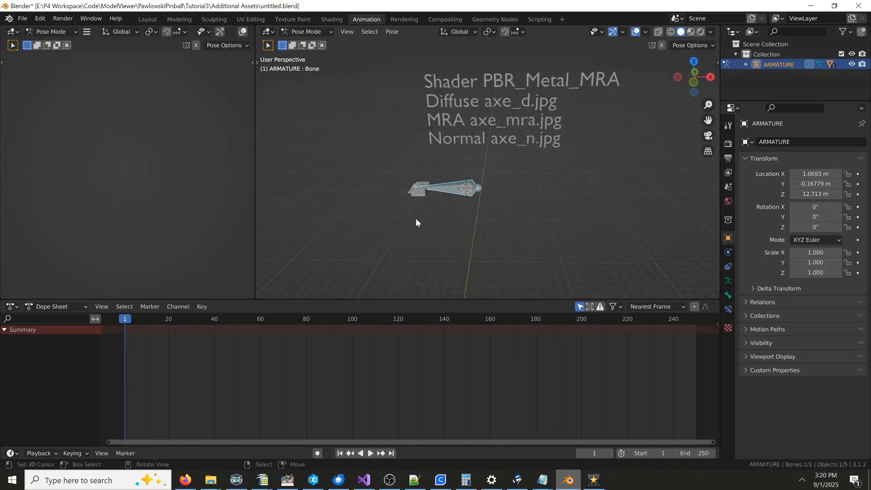
key("Left")
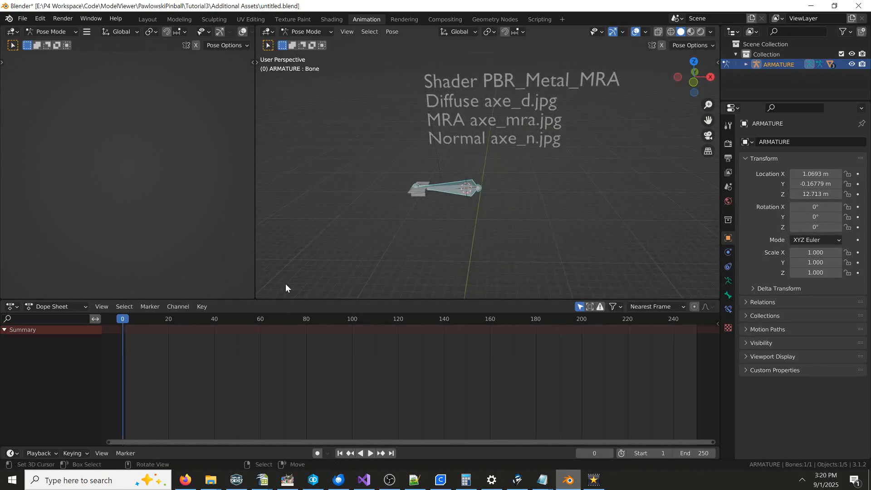
key("Right")
key("i")
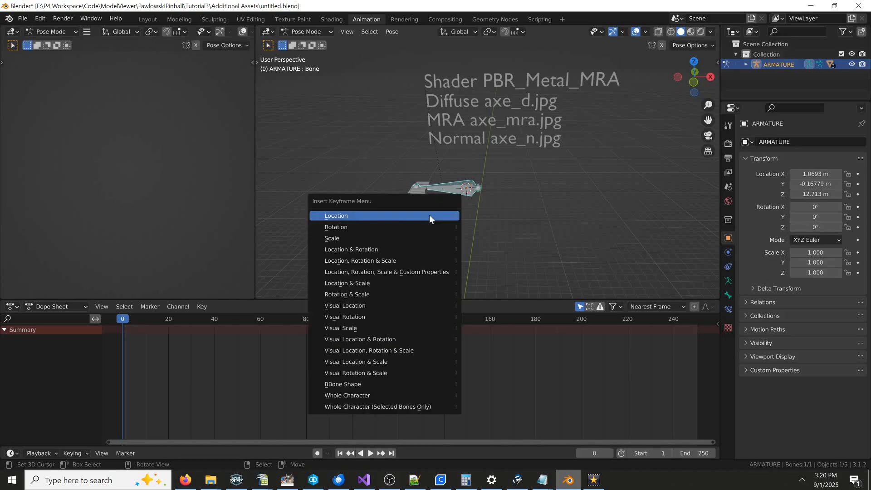
left_click(383, 247)
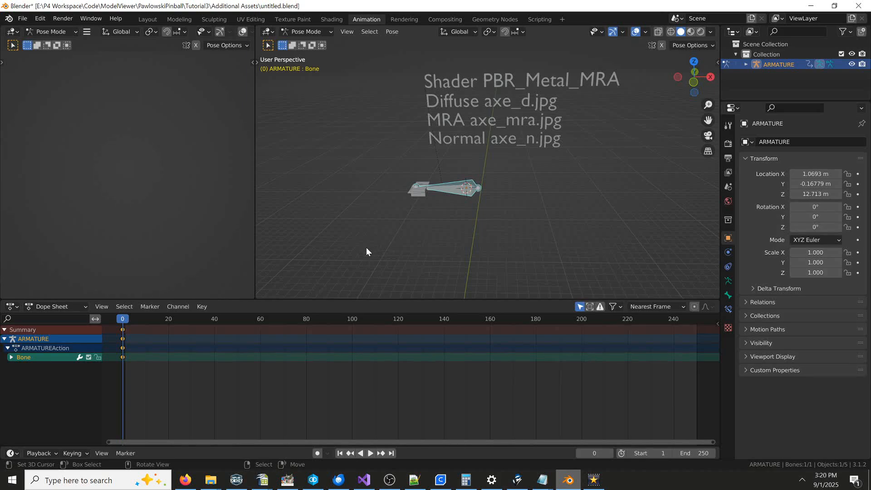
- At frame 10, rotate the bone about a quarter turn around the global Z axis and insert a Location & Rotation keyframe
key("space")
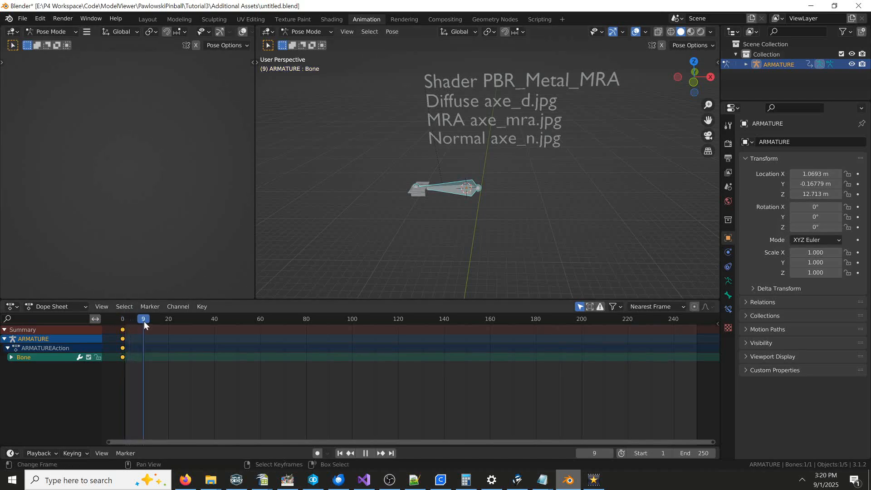
key("space")
key("r")
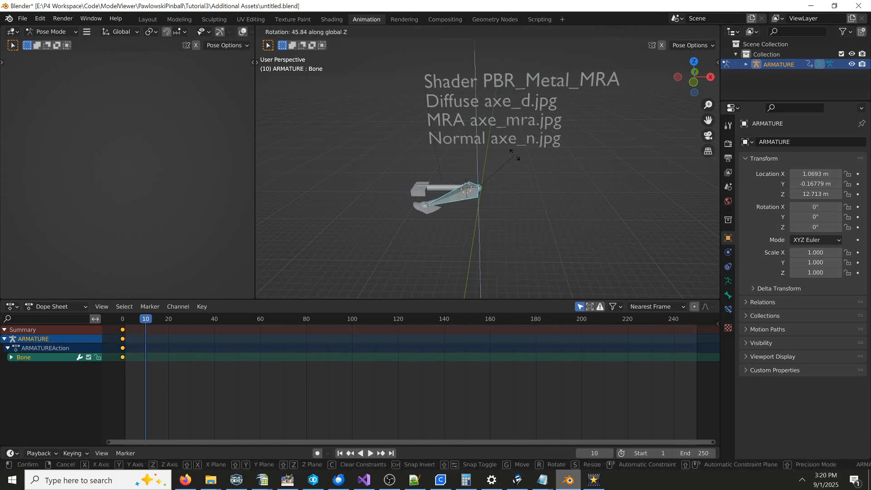
left_click(479, 148)
key("i")
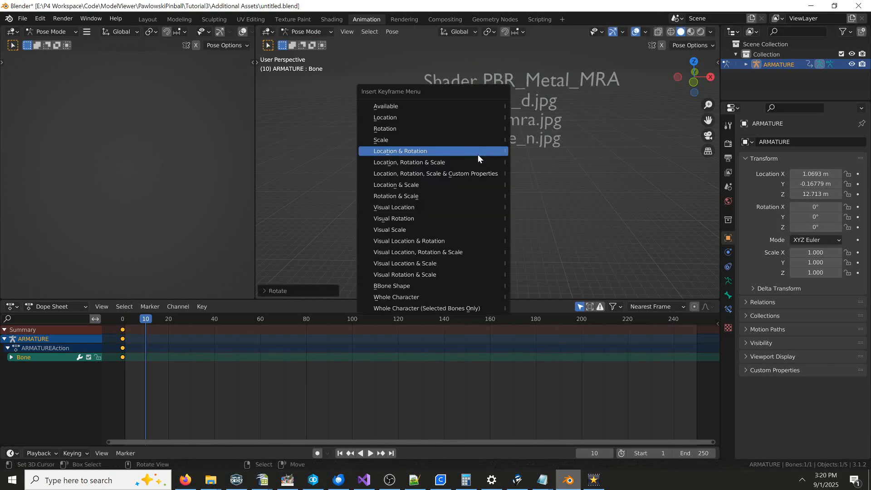
left_click(478, 155)
- At frame 20, rotate the bone around the global Z axis back to its starting pose and insert a keyframe
key("Right")
key("Right")
key("Right")
key("Right")
key("Right")
key("Right")
key("Right")
key("Right")
key("Right")
key("Right")
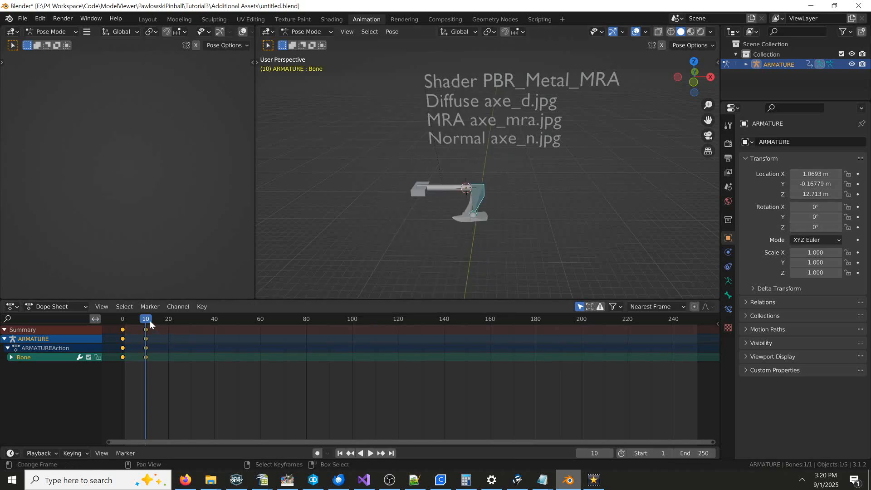
key("r")
key("z")
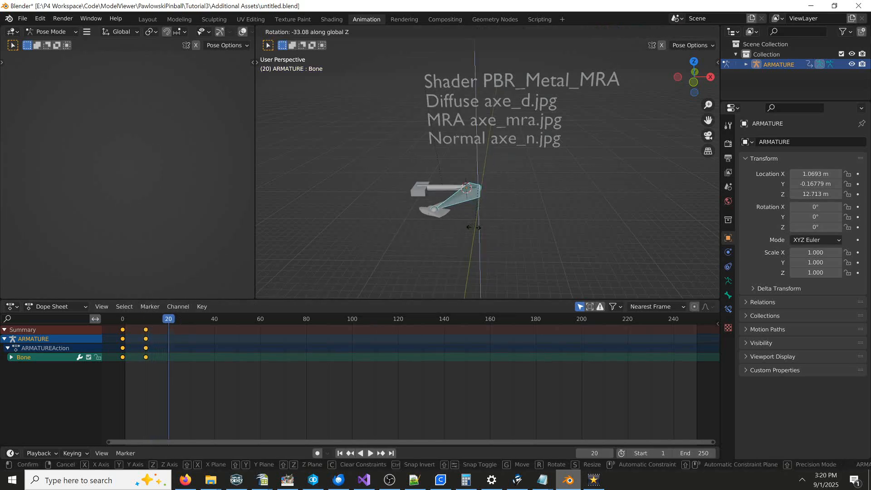
left_click(414, 225)
key("i")
left_click(414, 224)
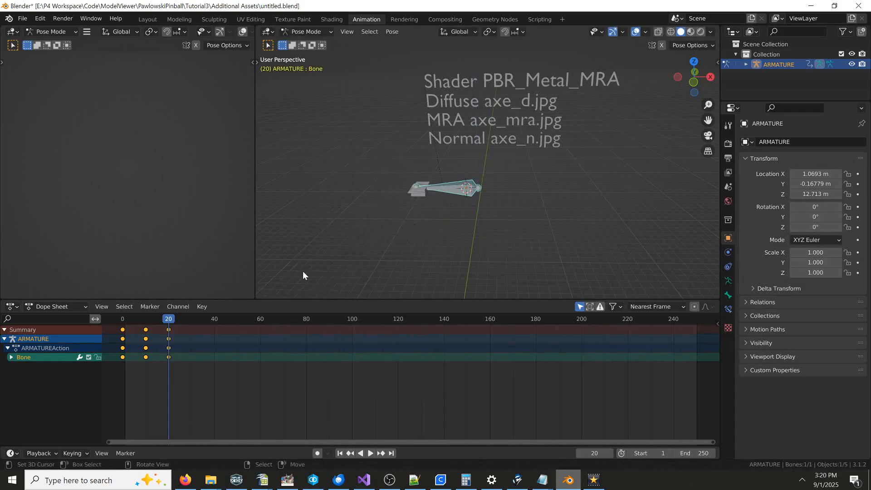
- Return the timeline to frame 0, leave Pose Mode for Object Mode, and go back to the Modeling workspace
left_click_drag(169, 318, 123, 319)
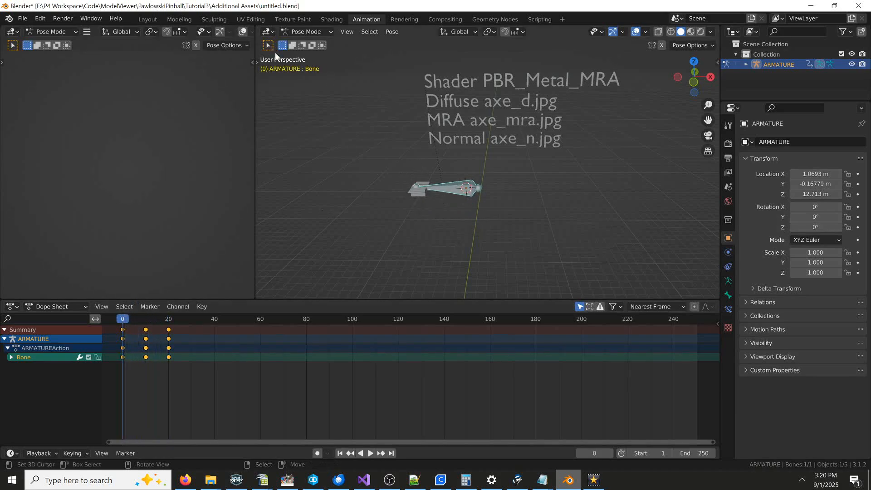
left_click(59, 31)
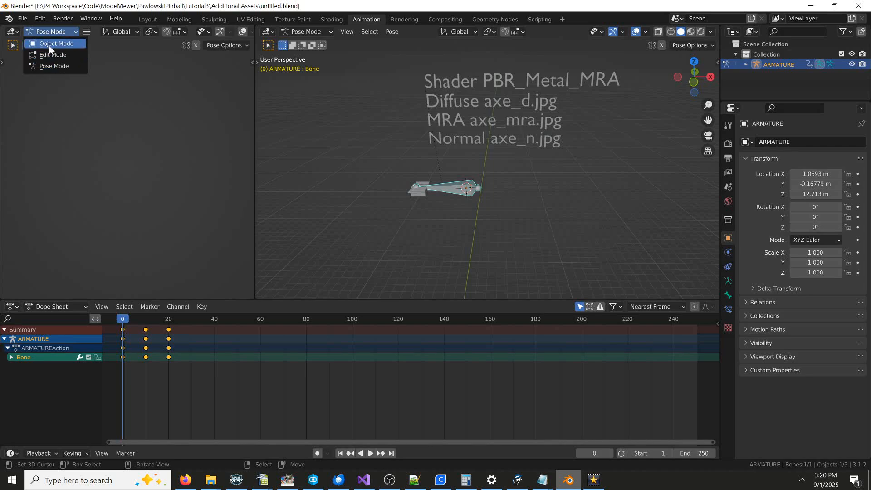
left_click(50, 46)
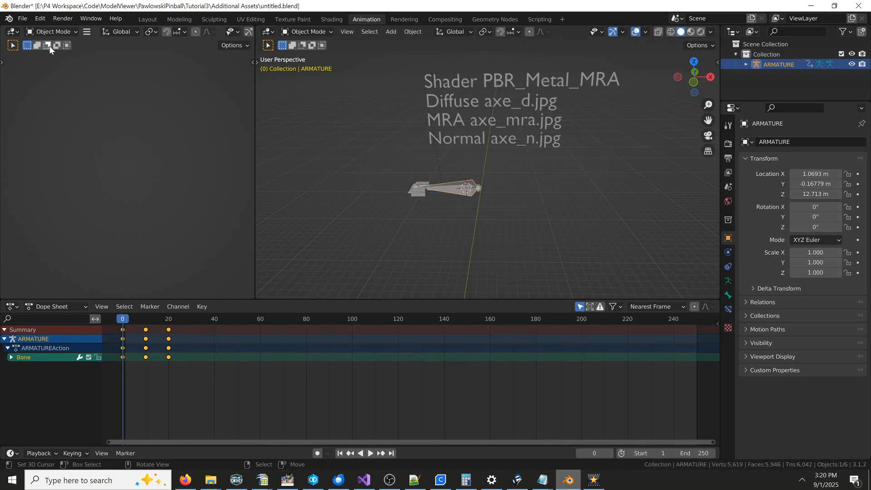
left_click(174, 22)
scroll(317, 192, "down", 4)
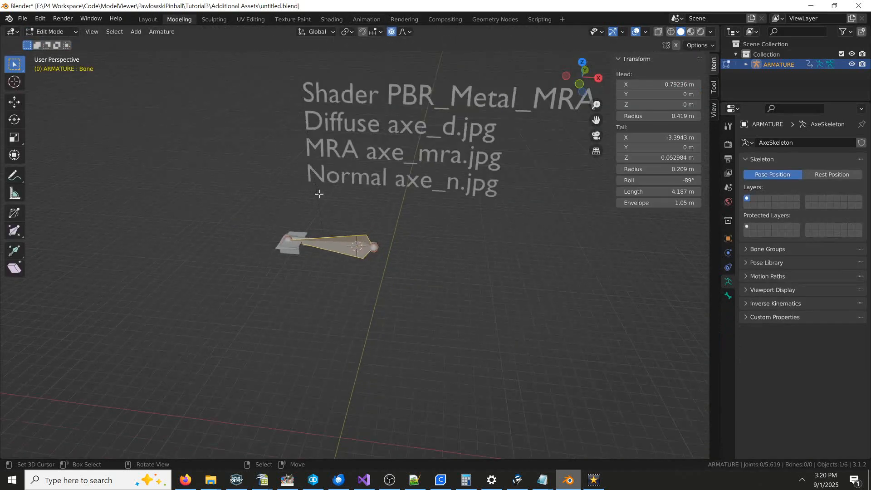
- Leave Edit Mode and move the shader and texture text block along X to about 3.32 m
scroll(349, 223, "up", 1)
key("Tab")
right_click(399, 172)
key("g")
key("x")
left_click(500, 184)
- Add a new text object above the axe and rotate it 90° about the X axis
middle_click_drag(368, 196, 288, 234, "shift")
key("shift+a")
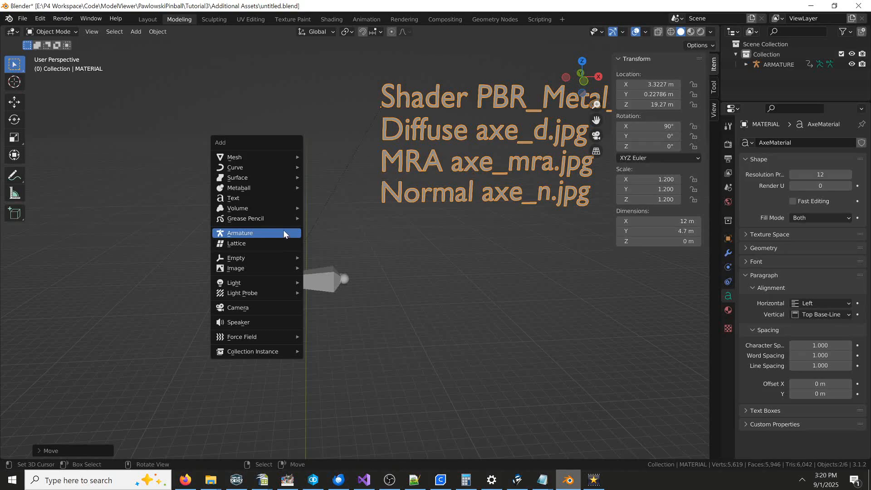
left_click(254, 199)
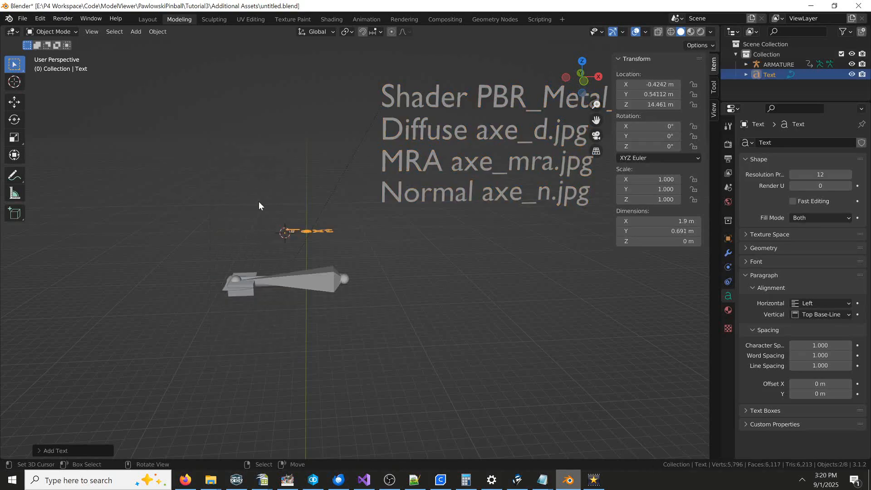
key("r")
right_click(390, 238)
type("rx90")
key("Return")
- Move the new text along Z to about 16.43 m and along X to about -1.81 m
key("g")
key("z")
left_click(394, 204)
middle_click_drag(393, 207, 407, 263, "shift")
key("g")
key("x")
left_click(362, 247)
- Replace the default content of the new text object with "SPEED 30"
key("Tab")
key("BackSpace")
key("BackSpace")
key("BackSpace")
key("BackSpace")
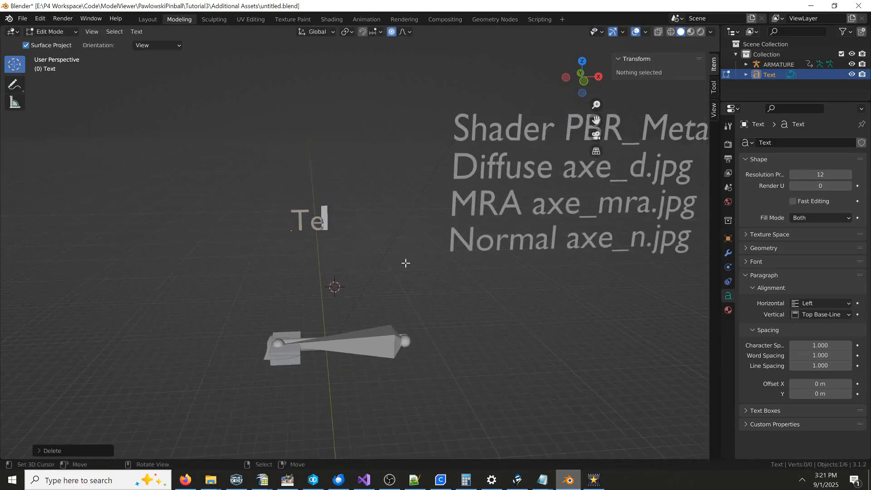
type("SPEED ")
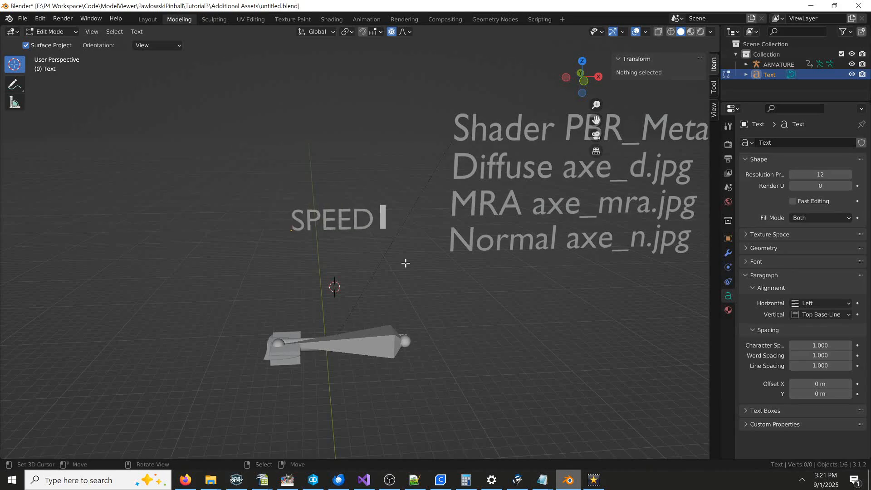
type("30")
key("Tab")
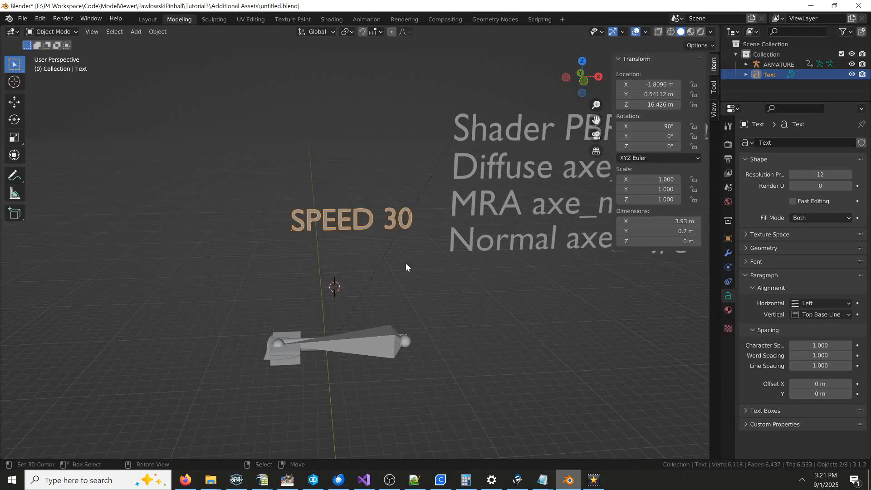
- Add a second line reading "AxeCoilOn" below "SPEED 30" in the text object
key("Tab")
key("Return")
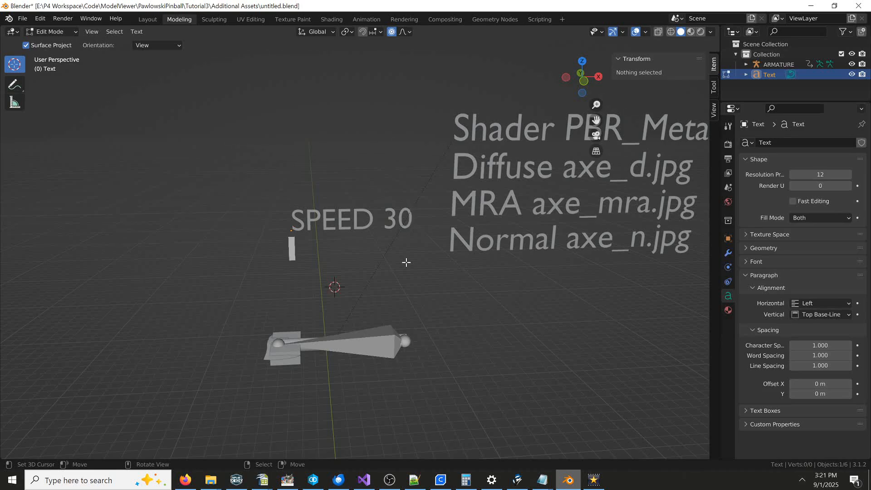
type("A")
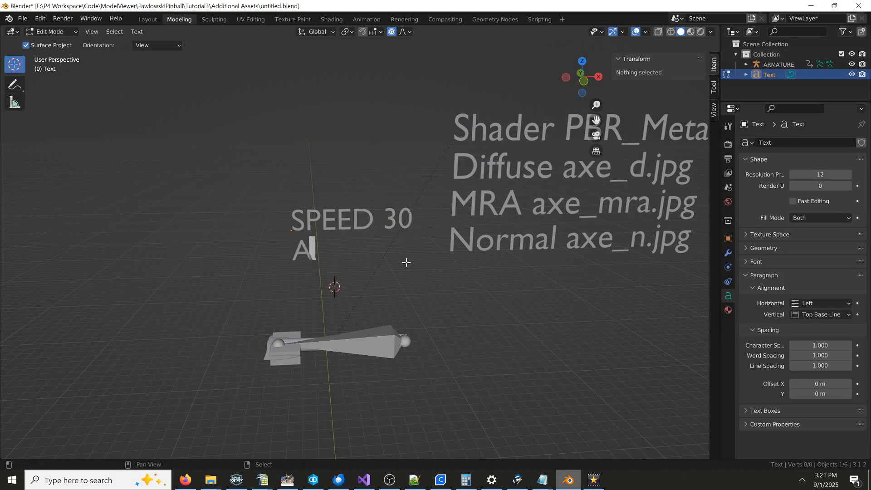
type("xeCoilOn")
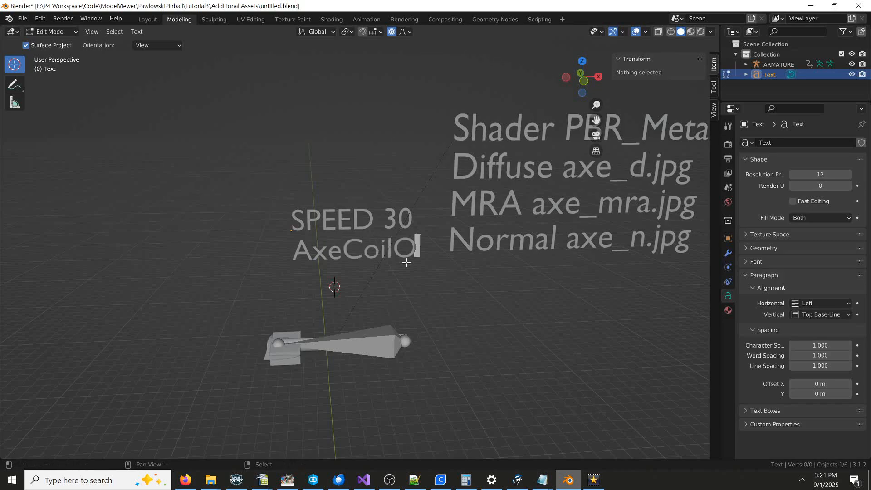
key("Tab")
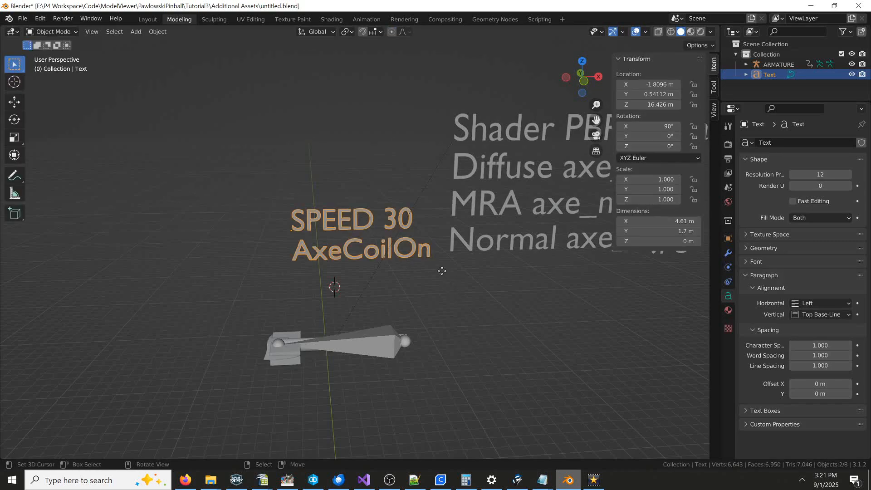
- Shift the text along X to about -4.37 m and extend its second line to "AxeCoilOn 0 19 30"
key("g")
key("x")
left_click(363, 267)
key("Tab")
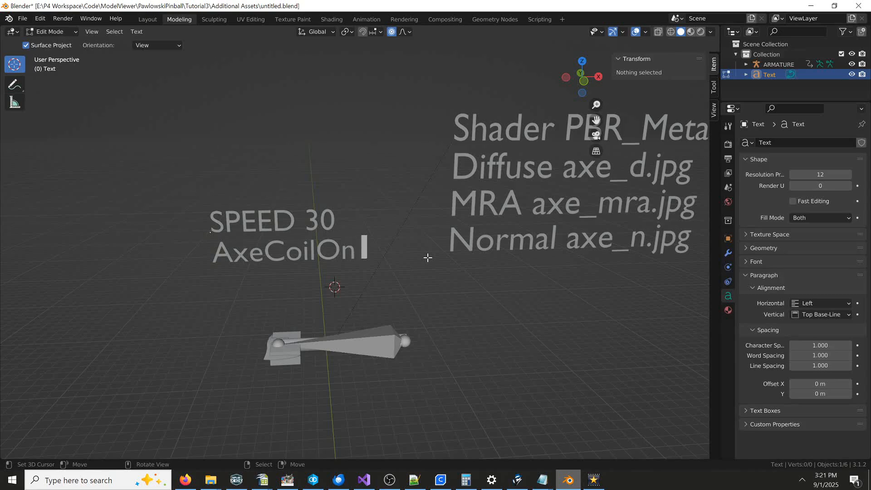
type("0 19")
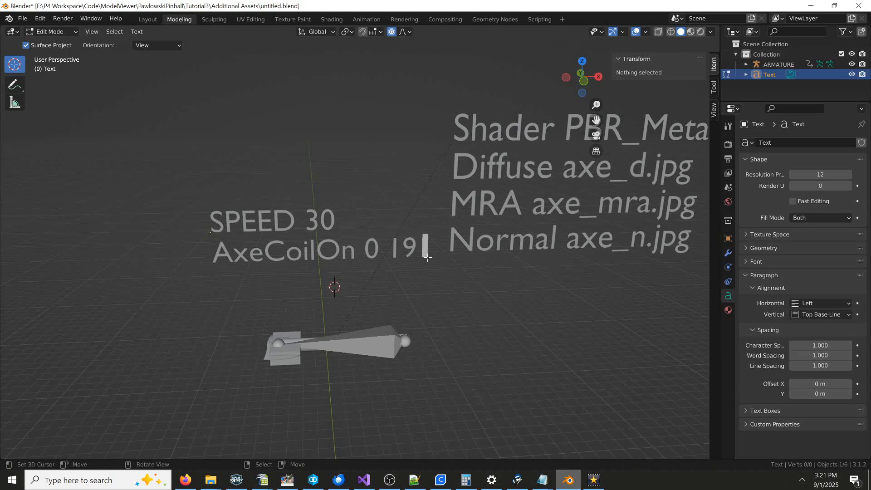
type(" 30")
key("Tab")
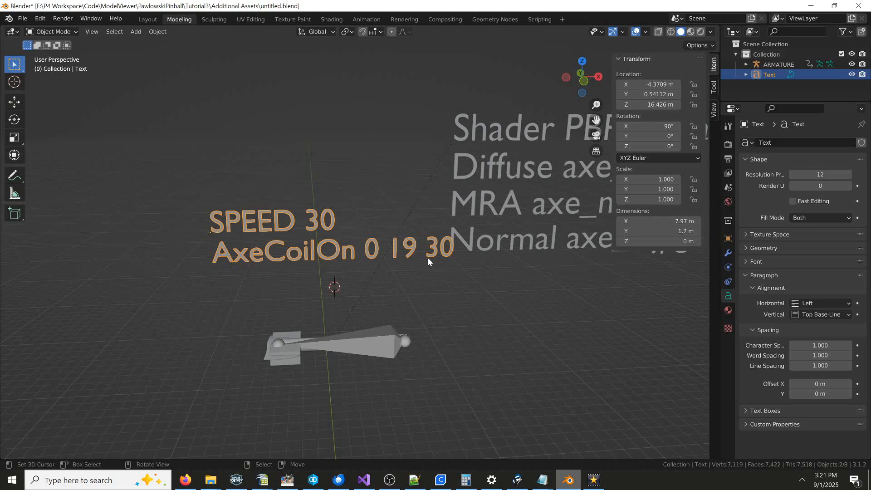
- Move the speed text to about X -5.89 m, Z 18.76 m and parent it to the axe armature with the Object option
key("g")
left_click(355, 202)
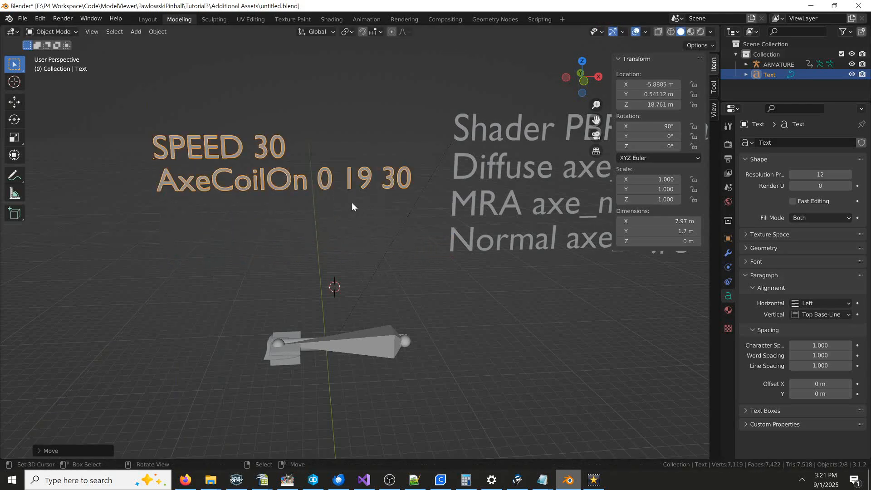
left_click(377, 340, "shift")
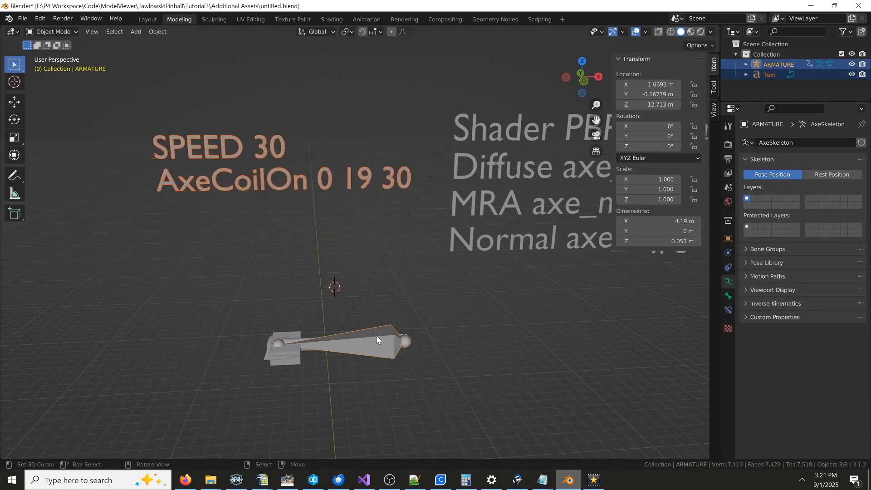
key("ctrl+p")
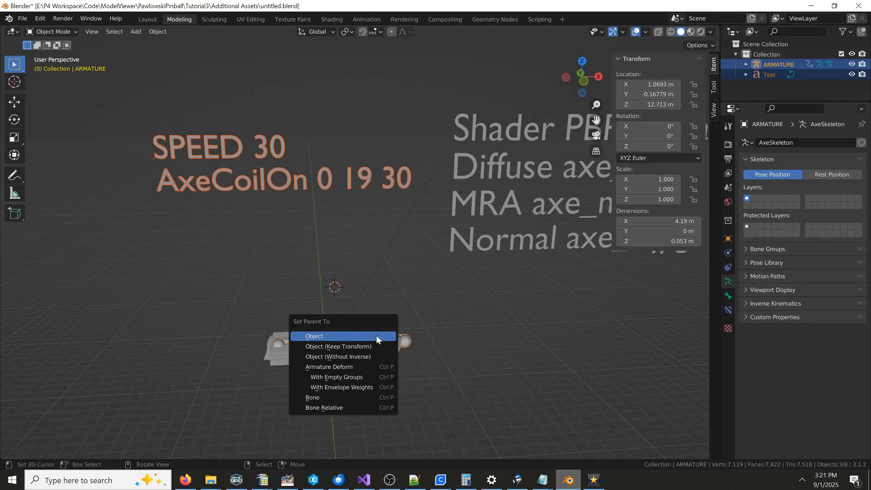
left_click(376, 336)
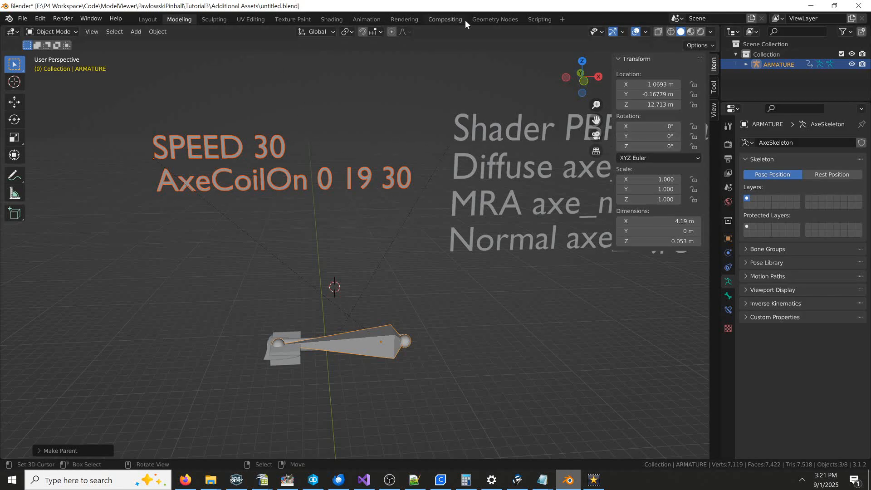
- In the Scripting workspace, select all objects, run the BLEngine_Exporter_2_8.py script, and switch to Visual Studio
left_click(539, 19)
scroll(249, 165, "down", 5)
middle_click_drag(170, 170, 245, 176, "shift")
scroll(236, 176, "up", 3)
key("a")
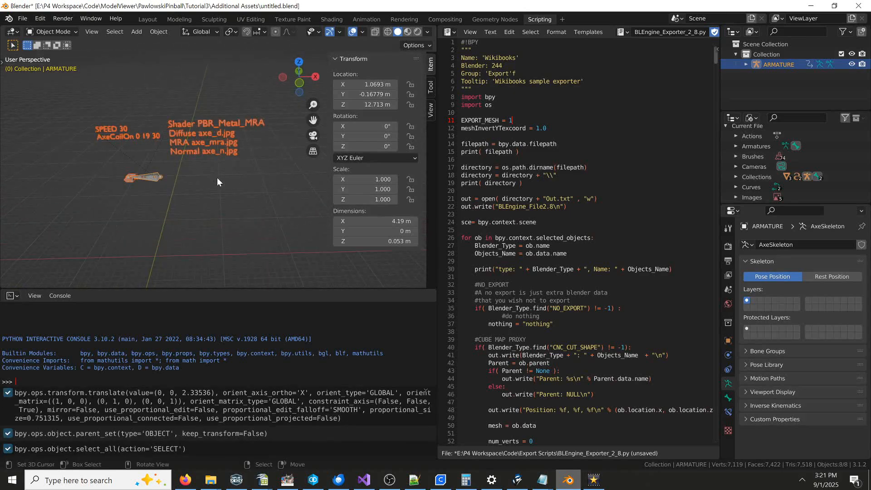
left_click(490, 32)
left_click(510, 148)
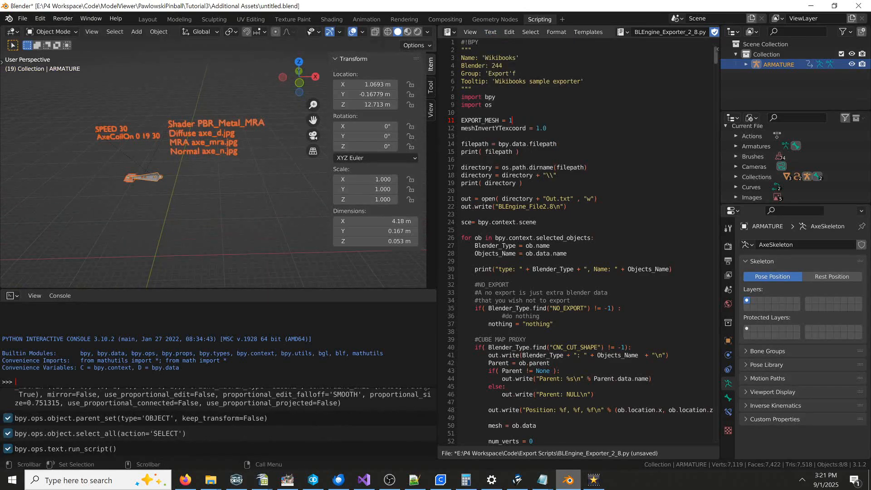
left_click(366, 481)
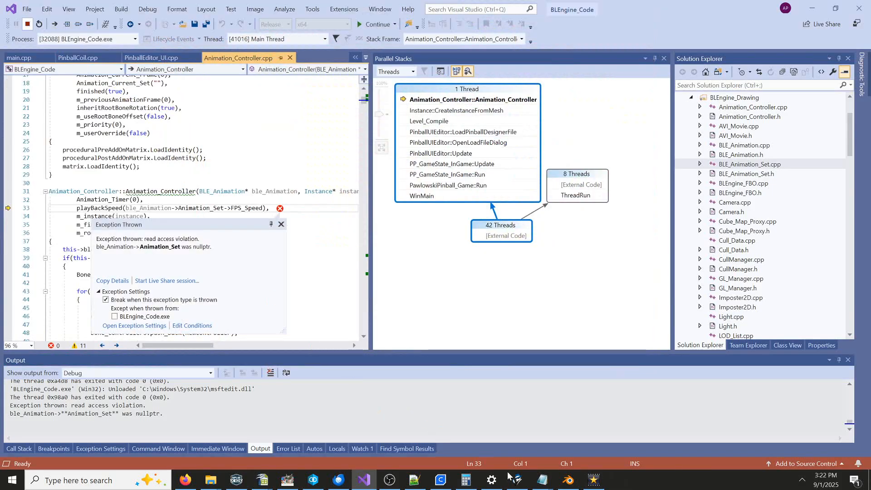
- Switch back to Blender and rename the "SPEED 30" text object as ANIMATION_SET
left_click(568, 480)
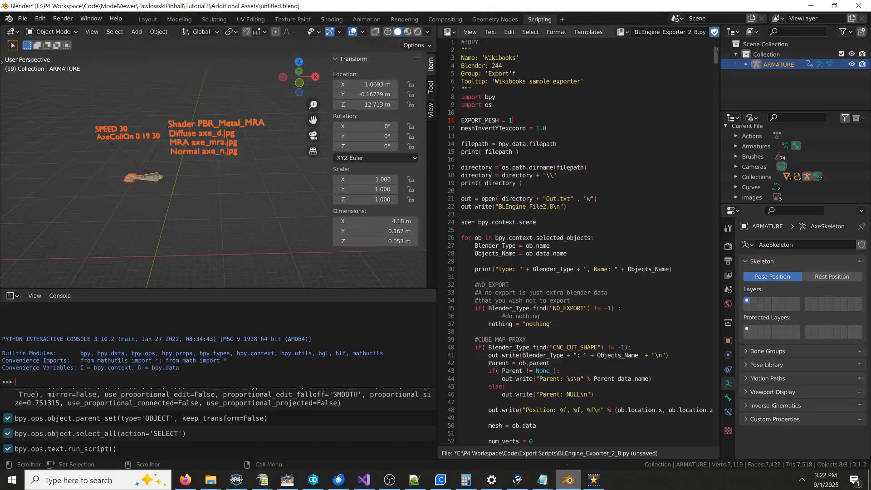
scroll(121, 138, "up", 4)
middle_click_drag(193, 184, 358, 193, "shift")
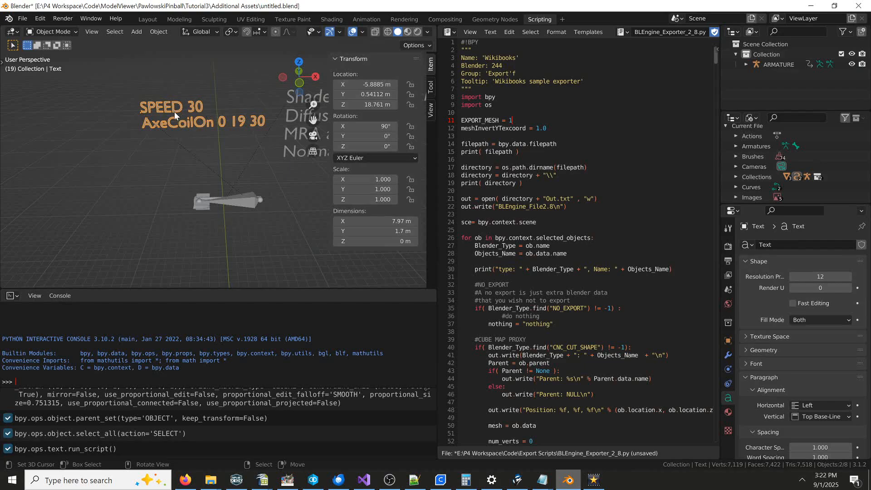
left_click(729, 340)
type("ANIMATION_SET")
key("Return")
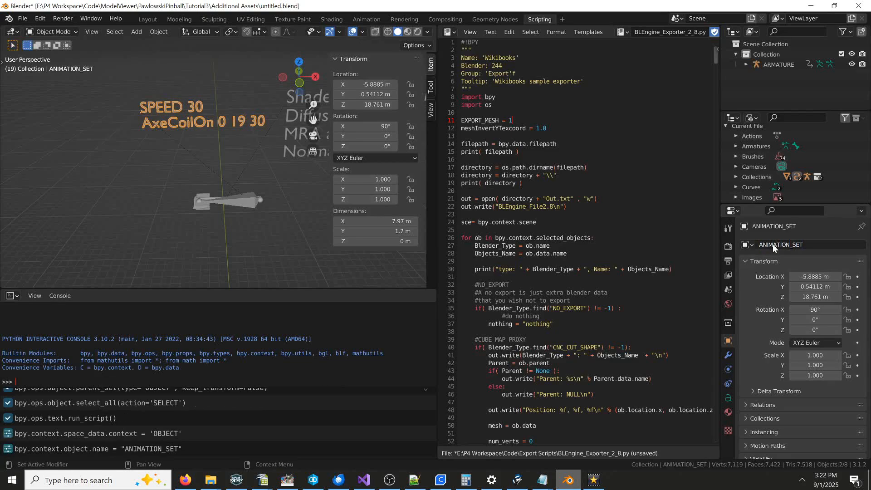
- Rename the text data of the ANIMATION_SET object as AxeAnimations
left_click(729, 398)
left_click(767, 244)
type("AxeAnimations")
key("Return")
- Select every object in the scene and run the BLEngine exporter script again
key("a")
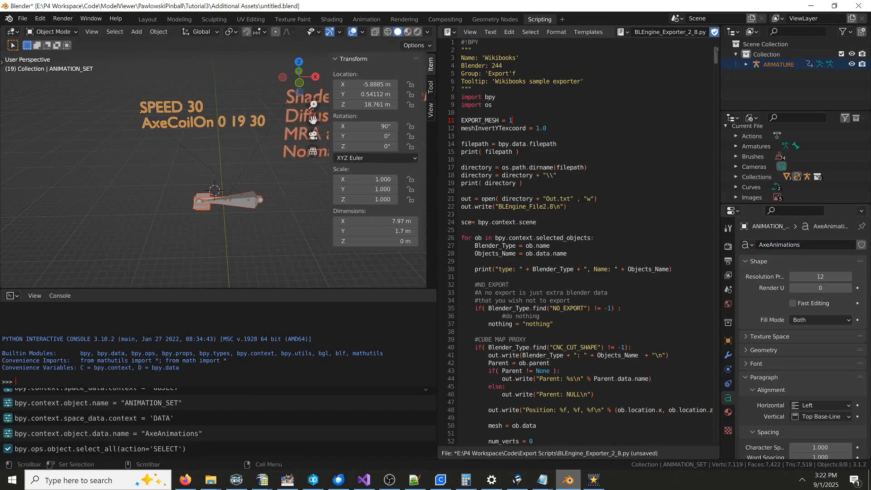
left_click(494, 34)
left_click(516, 143)
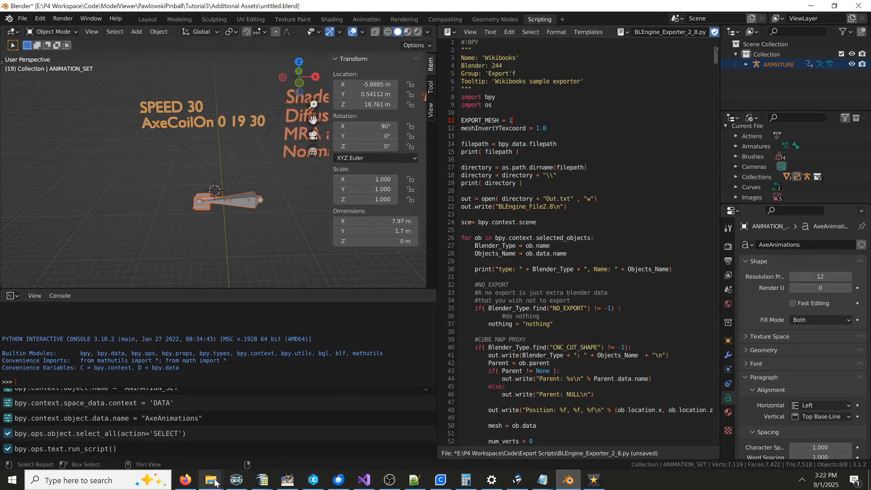
- Switch to the pinball editor, show the collision wireframes over the table to examine the axe, and hide them again
left_click(365, 479)
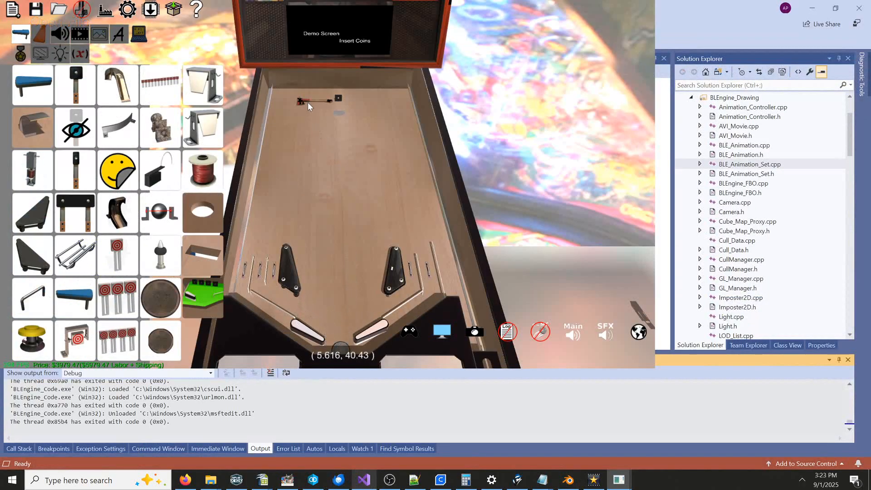
left_click(539, 334)
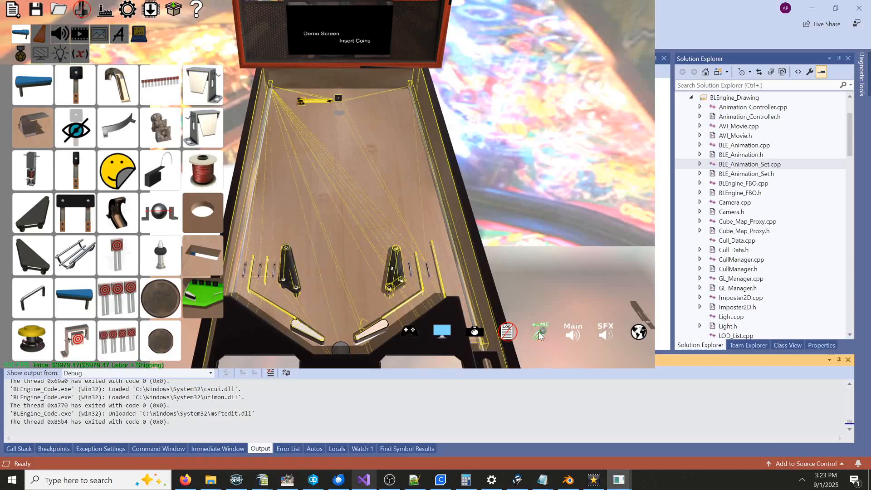
left_click(539, 334)
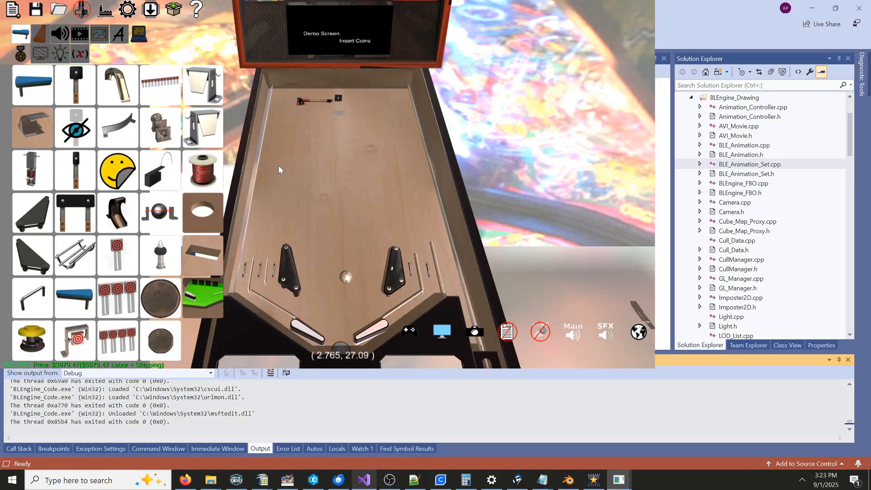
- Place a coil beside the axe head, name it AxeCoil, and set its connected mech to Axe
left_click(215, 174)
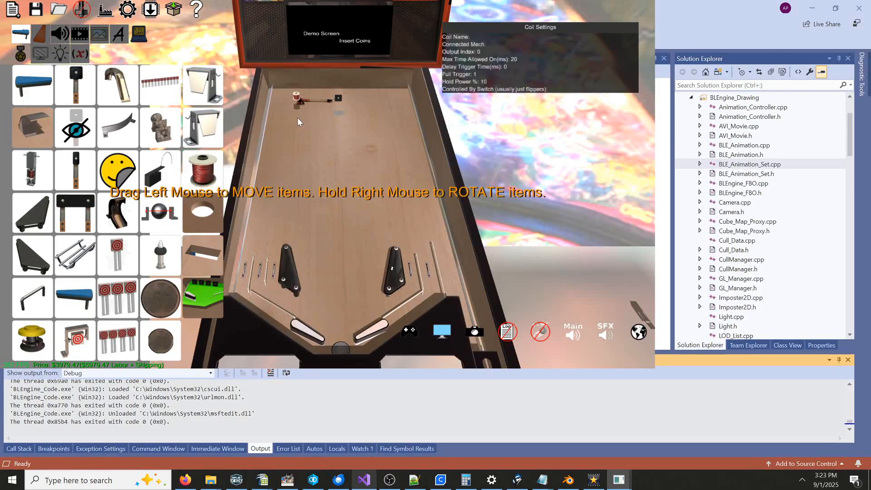
left_click_drag(293, 117, 291, 117)
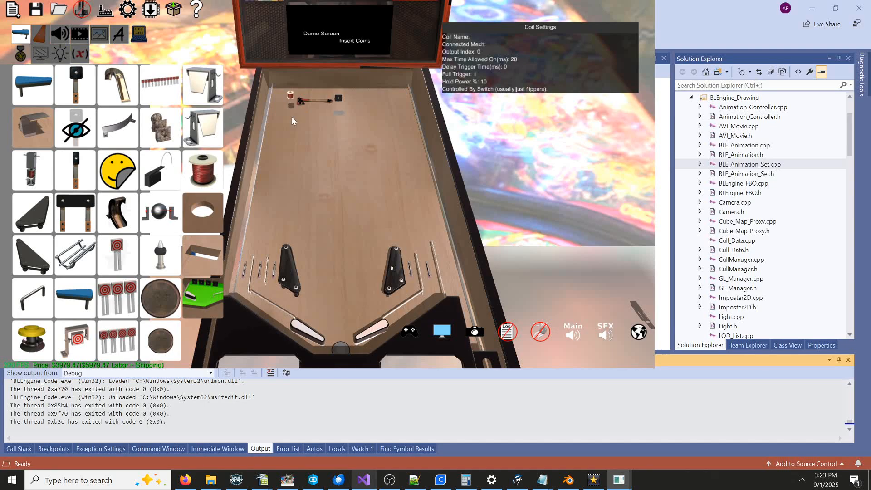
left_click(473, 38)
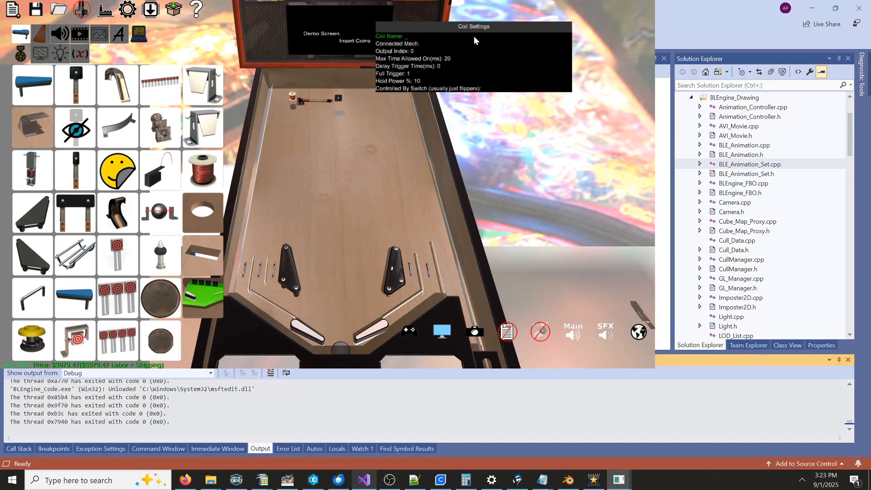
type("AxeCoil")
key("Return")
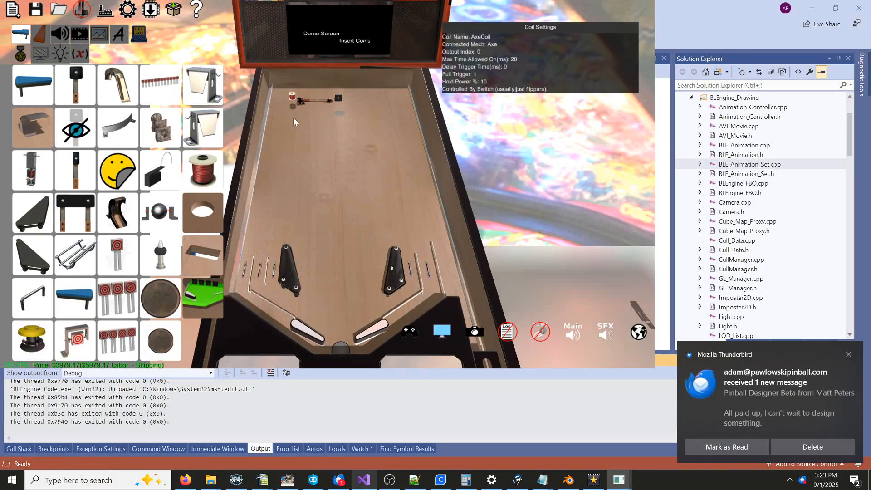
- In Sequence 1, add a Delay Timer step above Reset Sequence and set its delay time to 2
left_click(138, 32)
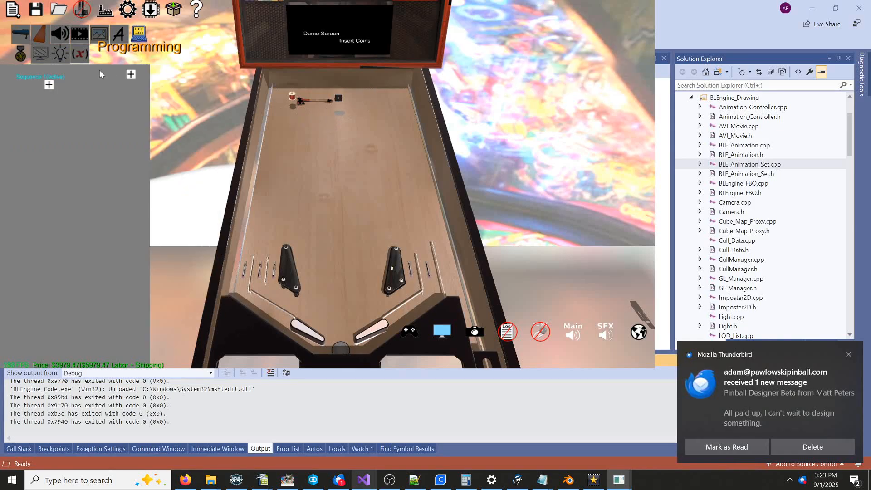
left_click(23, 77)
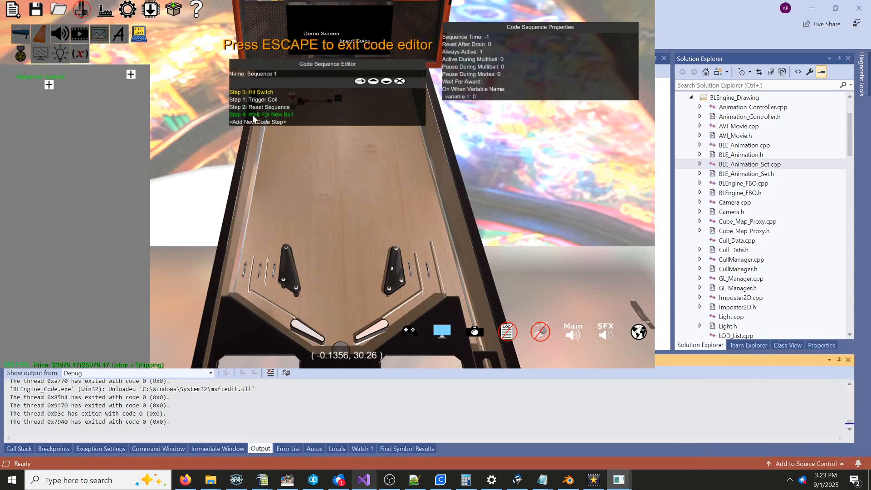
left_click(252, 115)
left_click(373, 81)
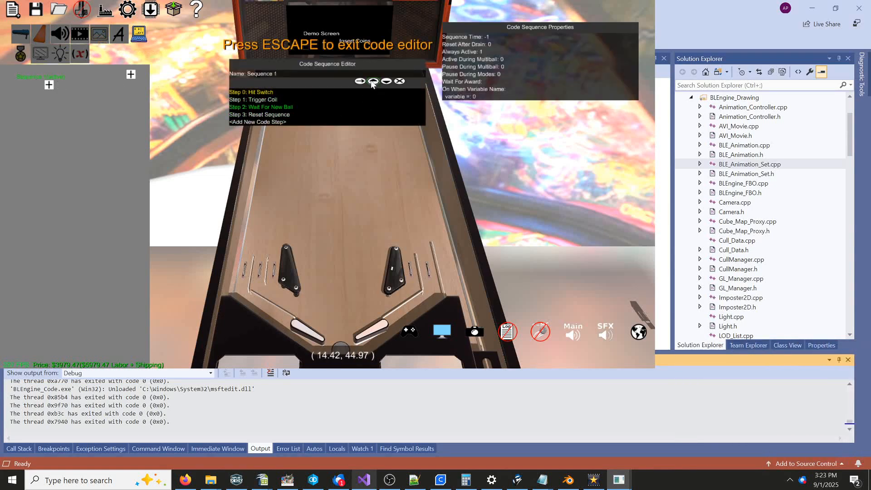
left_click(259, 107)
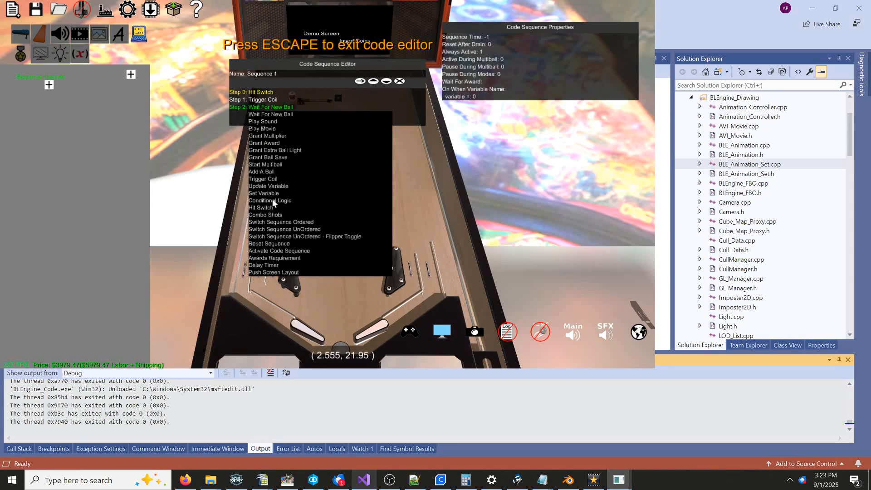
left_click(272, 264)
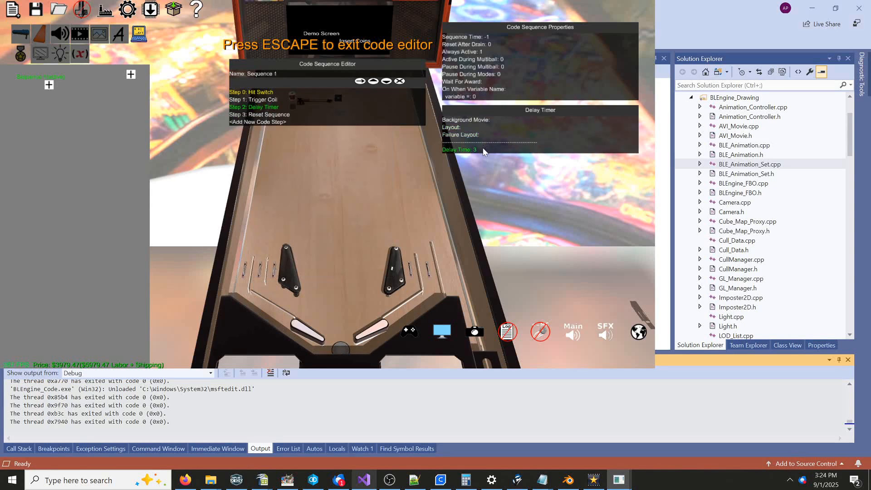
key("BackSpace")
type("2")
key("Return")
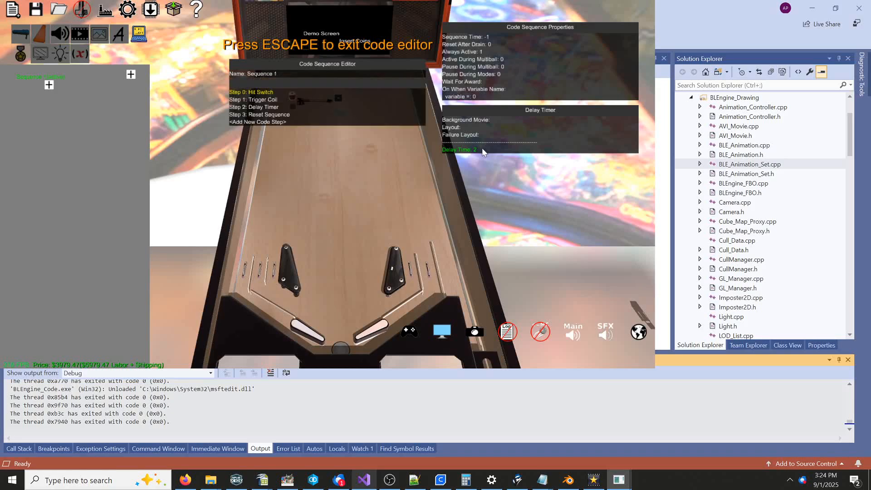
- Add a Trigger Coil step for AxeCoil to Sequence 1, move it above Reset Sequence, and exit the code editor
left_click(256, 124)
left_click(255, 124)
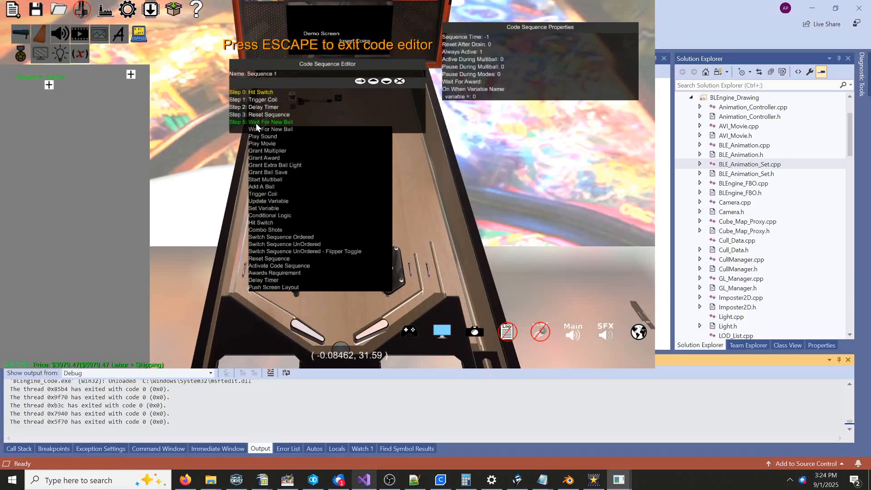
left_click(263, 194)
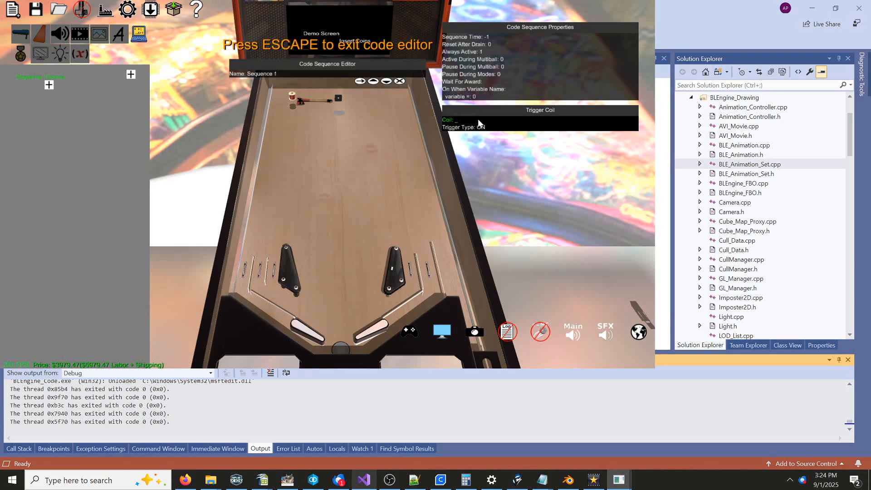
key("Down")
key("Return")
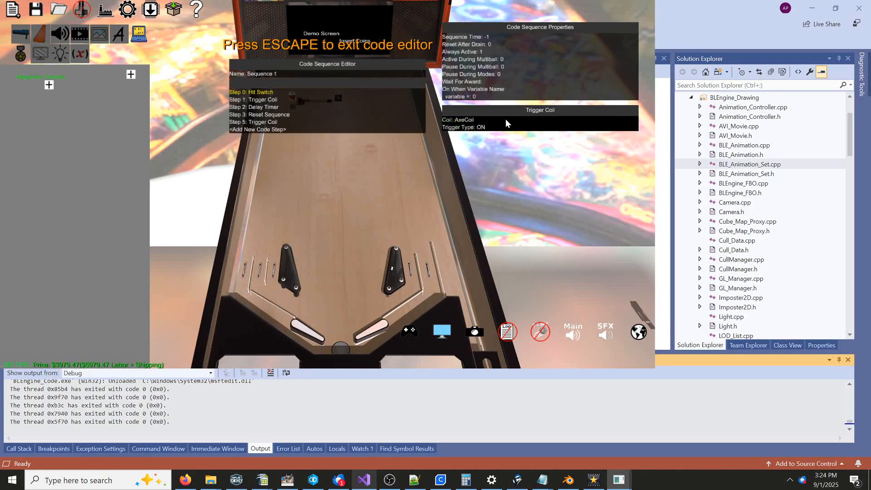
left_click(276, 119)
left_click(372, 82)
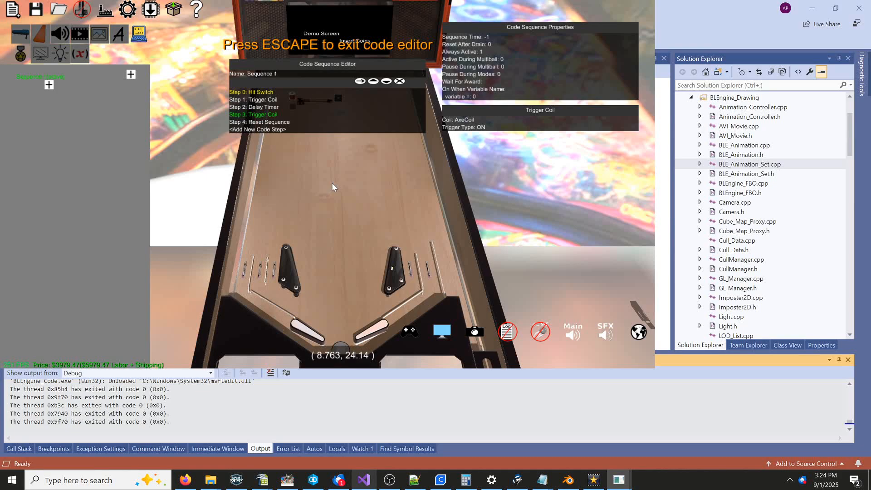
key("Escape")
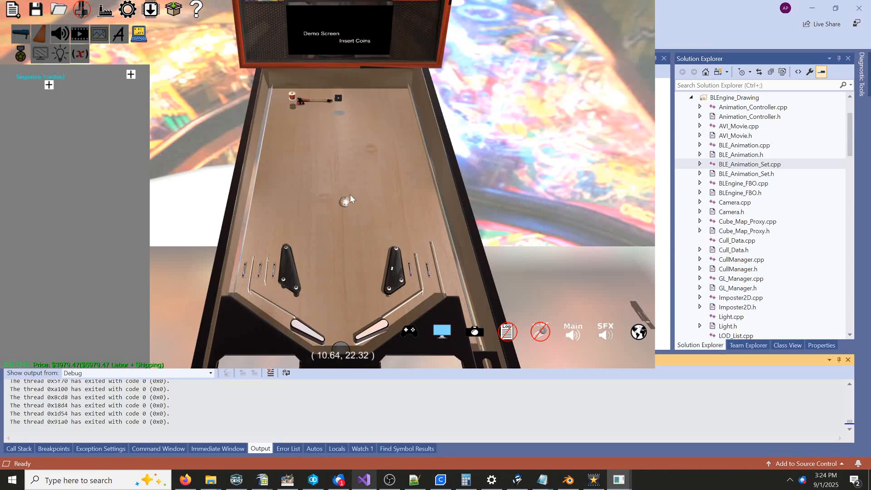
- Send the ball up toward the magnet as a test, and shift the magnet and its switch closer to the axe head
left_click_drag(343, 203, 340, 158)
left_click_drag(339, 112, 334, 113)
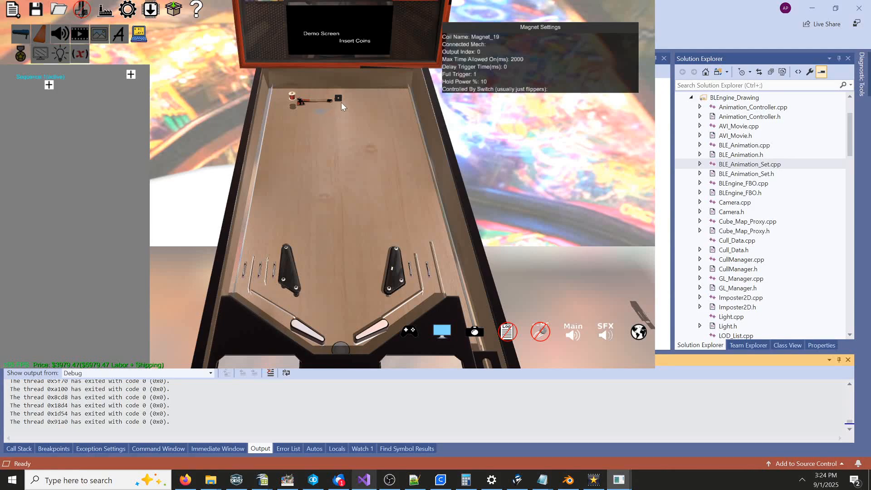
left_click_drag(340, 101, 332, 108)
left_click(323, 137)
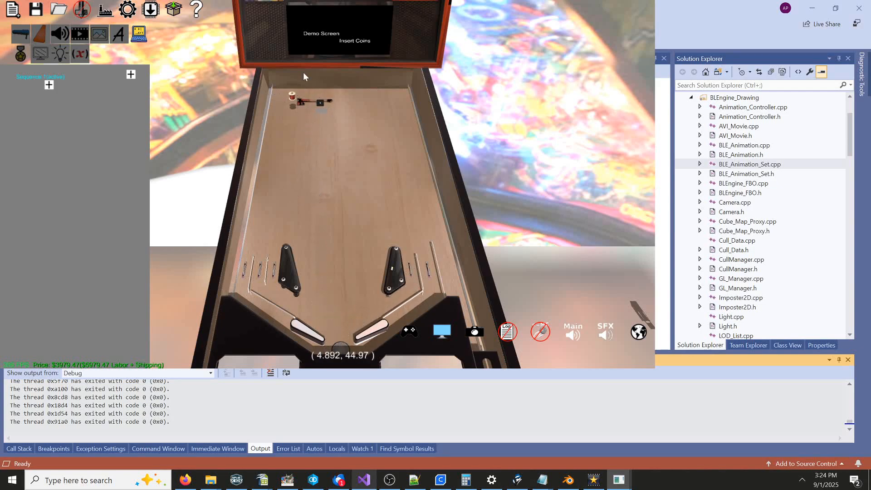
- Switch to Blender, change the AxeCoilOn line of the animation text to 0 19 90, and run the exporter script
left_click(683, 21)
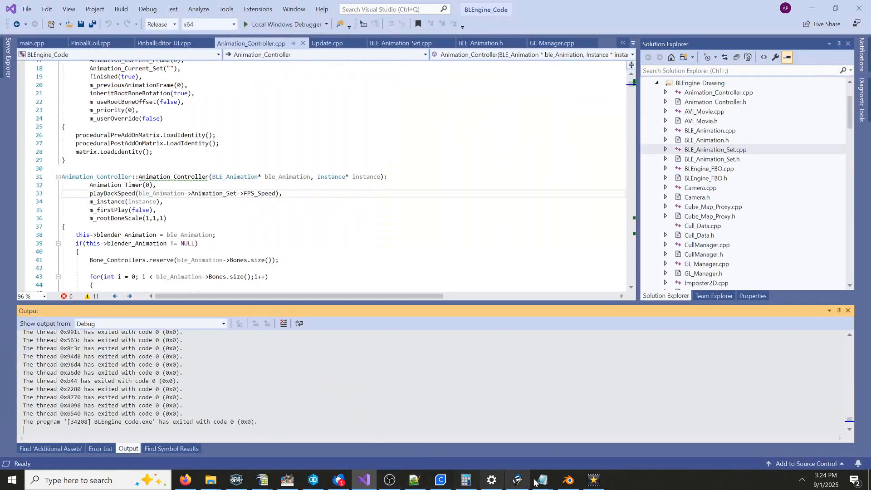
left_click(568, 480)
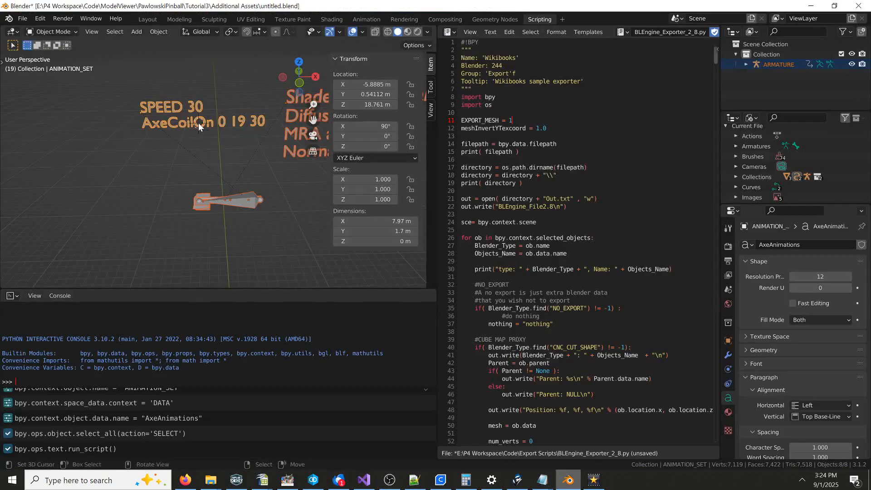
key("Tab")
key("BackSpace")
key("BackSpace")
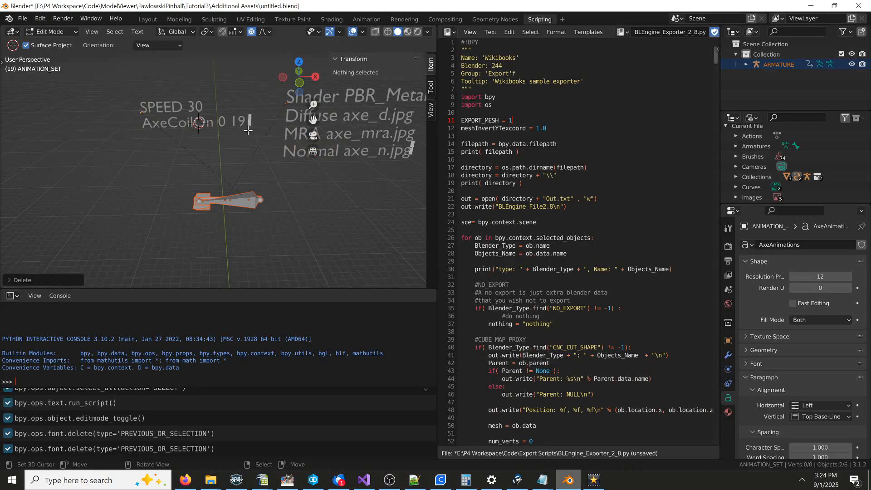
type("90")
key("Tab")
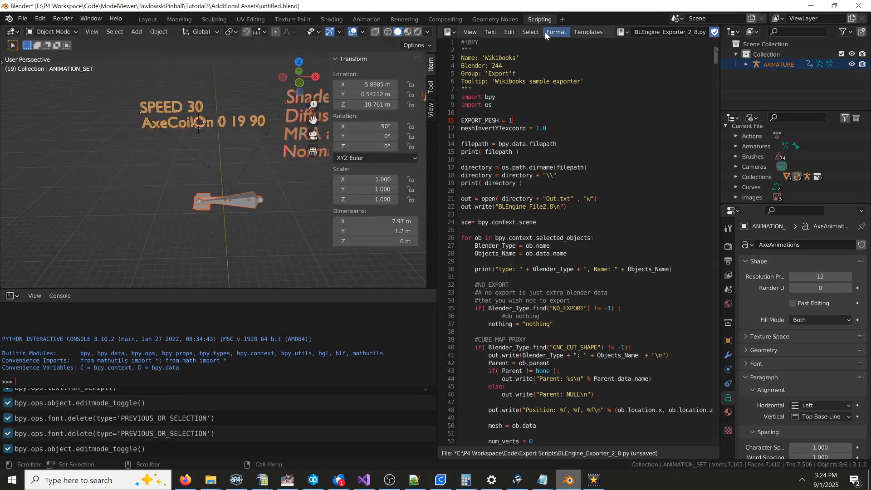
left_click(491, 32)
left_click(509, 125)
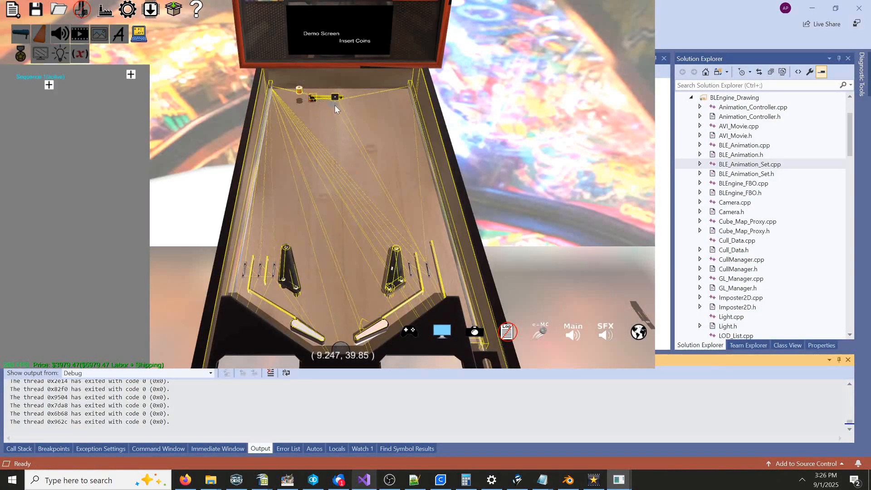
- After checking the table in the pinball editor, return to Blender and parent the axe head's physics box to the armature's bone
left_click(685, 31)
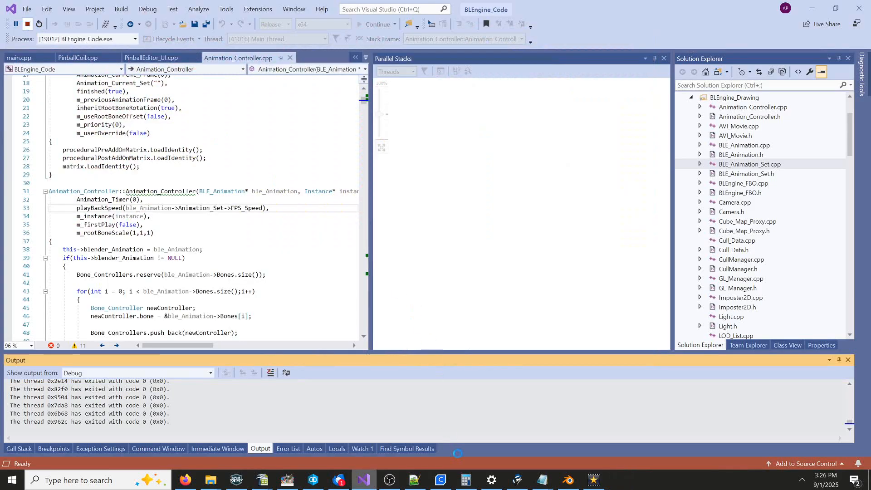
left_click(568, 480)
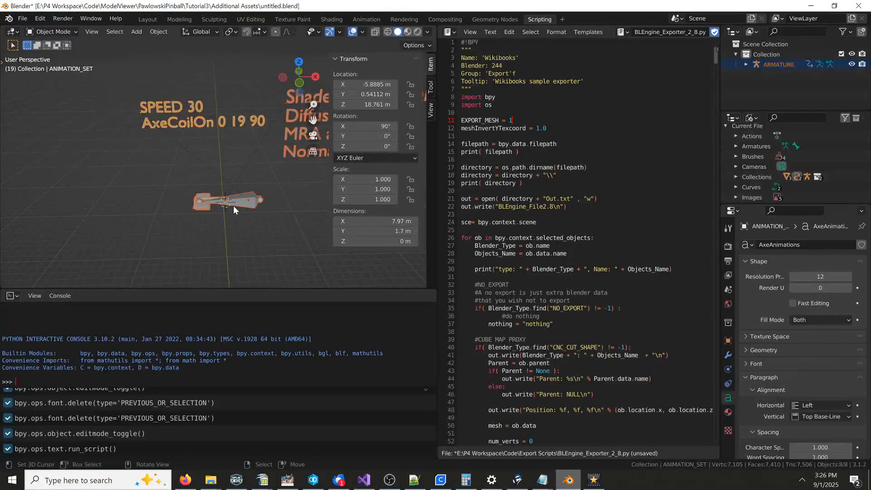
scroll(233, 206, "up", 4)
middle_click_drag(235, 207, 243, 153)
right_click(226, 137)
scroll(239, 159, "up", 4)
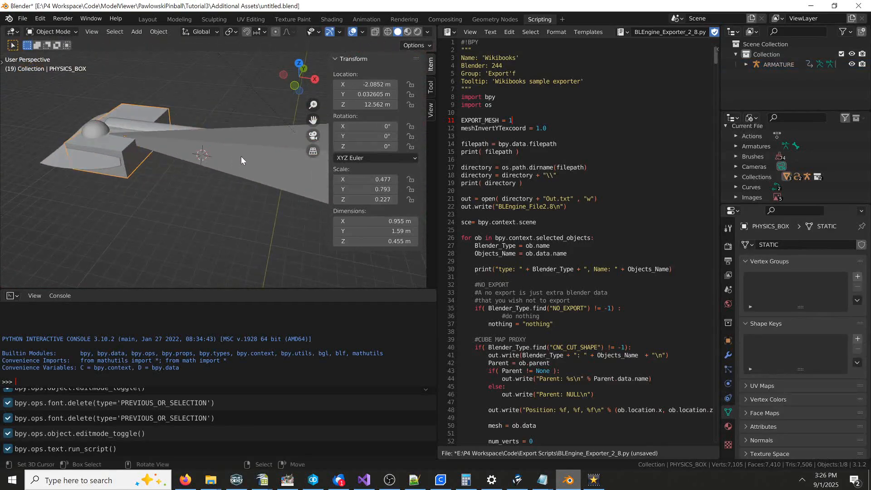
right_click(261, 137)
left_click(63, 33)
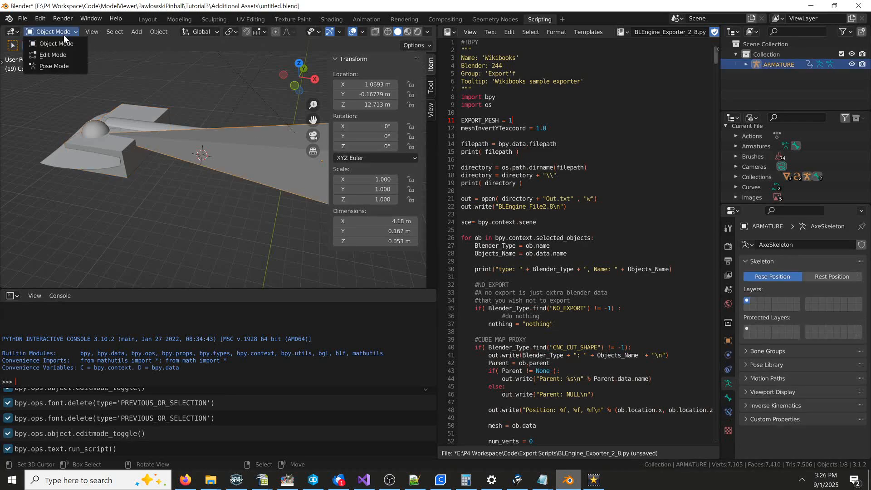
right_click(263, 138, "shift")
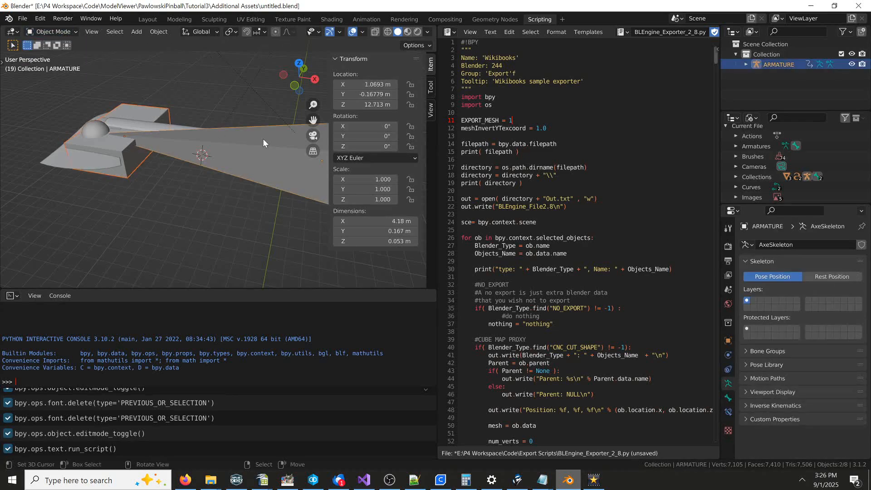
key("ctrl+p")
right_click(139, 107)
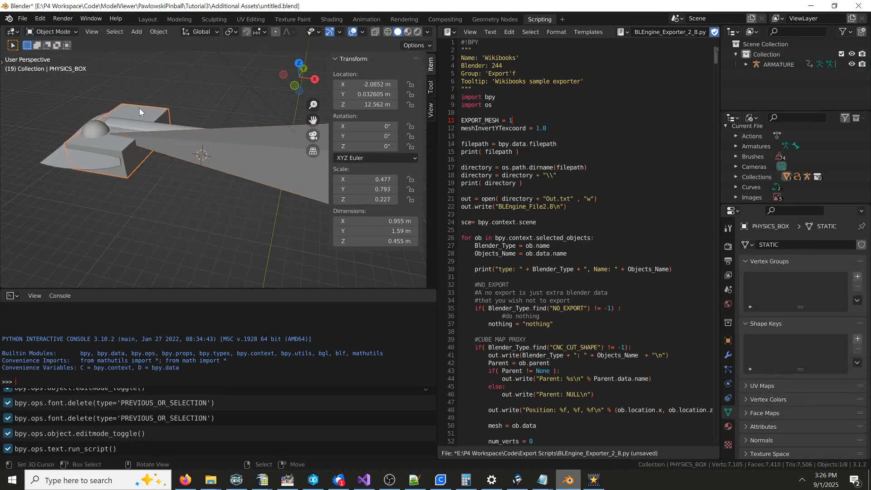
right_click(267, 140, "shift")
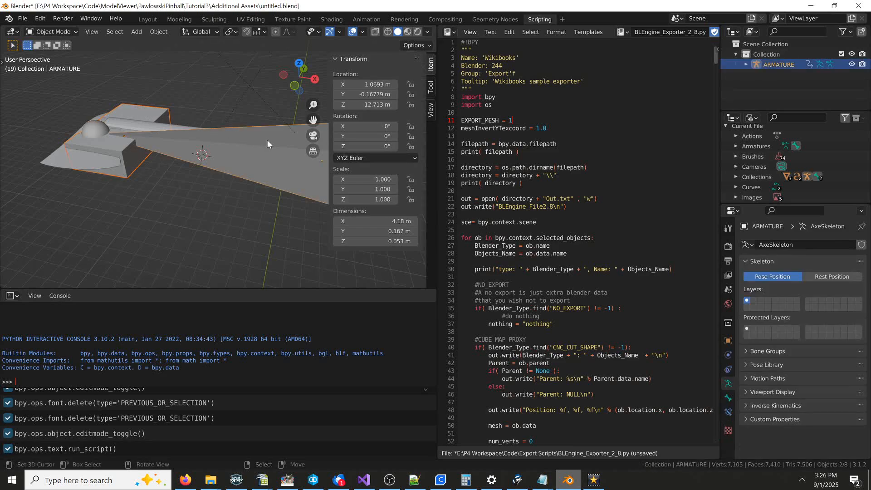
key("ctrl+p")
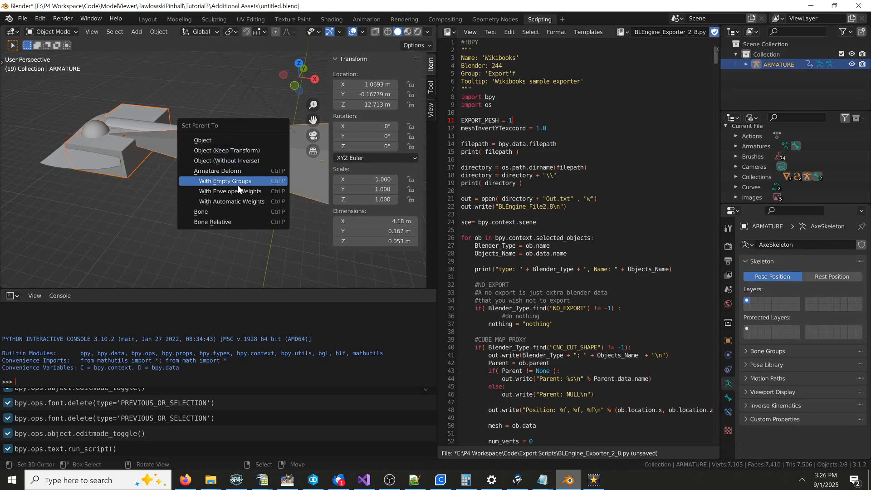
left_click(216, 210)
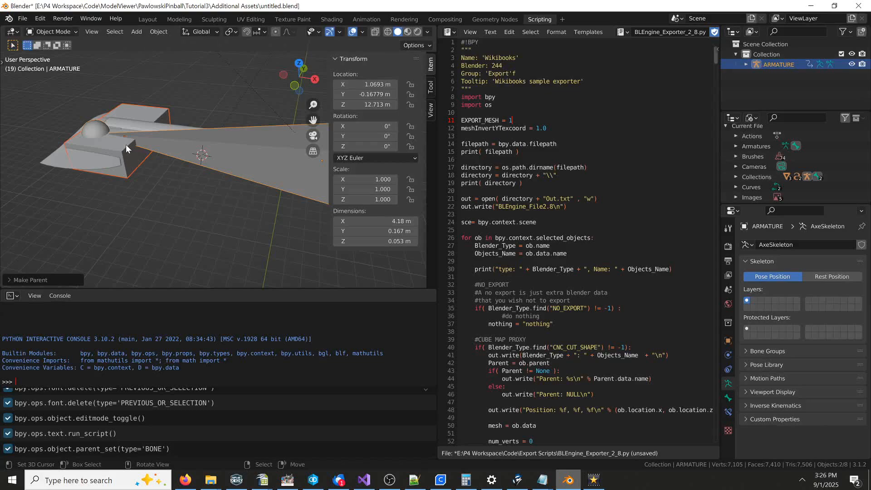
- Parent the axe handle's collision shape to the armature with the Bone option
middle_click_drag(158, 146, 122, 145, "shift")
left_click(290, 153)
left_click(232, 147, "shift")
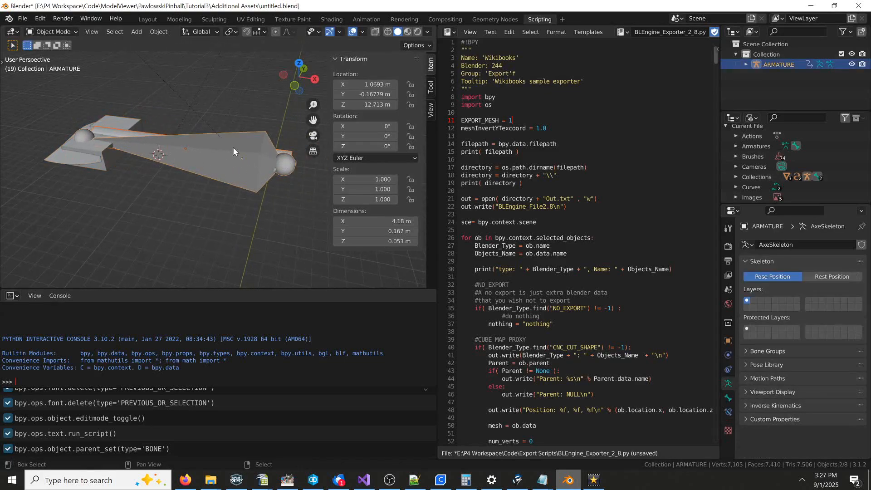
key("ctrl+p")
left_click(233, 146)
- Export every object in the scene with the BLEngine exporter script, and start the pinball editor from Visual Studio
key("a")
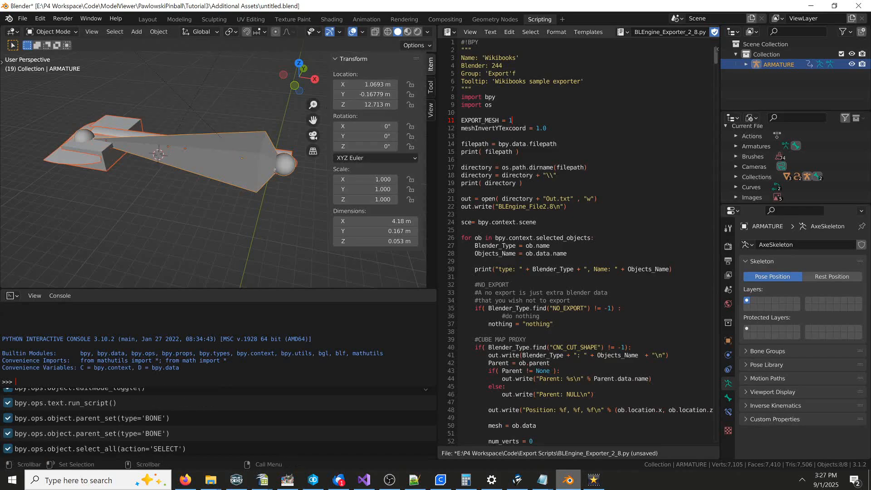
left_click(490, 31)
left_click(513, 147)
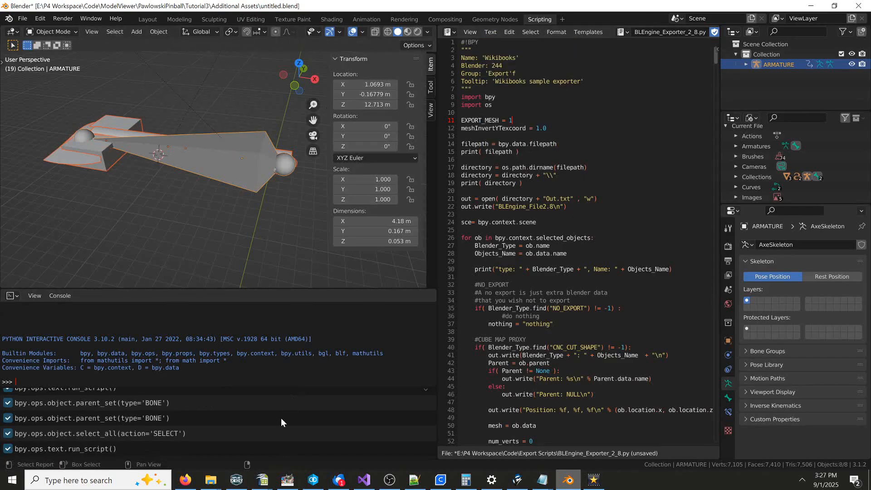
left_click(364, 479)
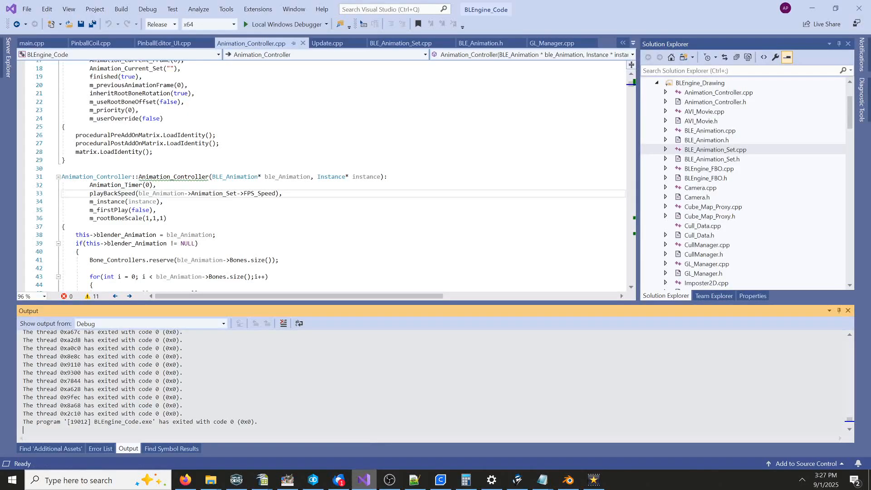
left_click(268, 26)
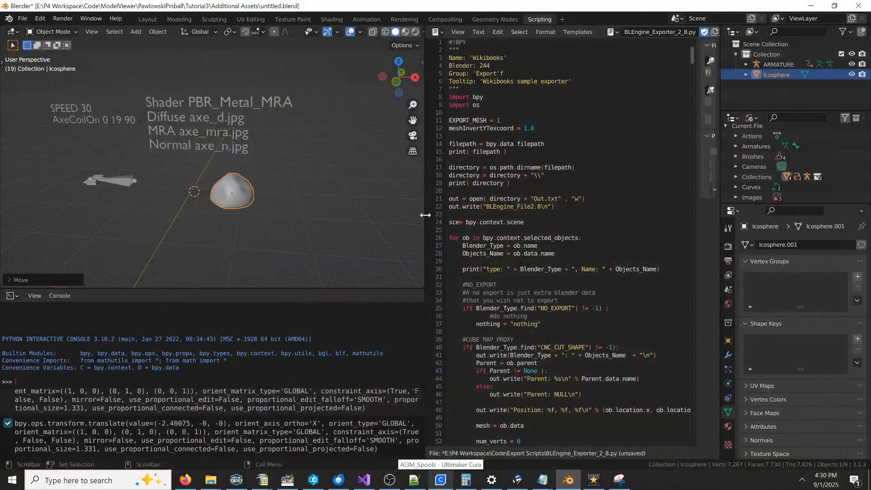
- Add a text object to the scene and name it PHYSICS_USE_MSH
middle_click_drag(325, 208, 278, 173)
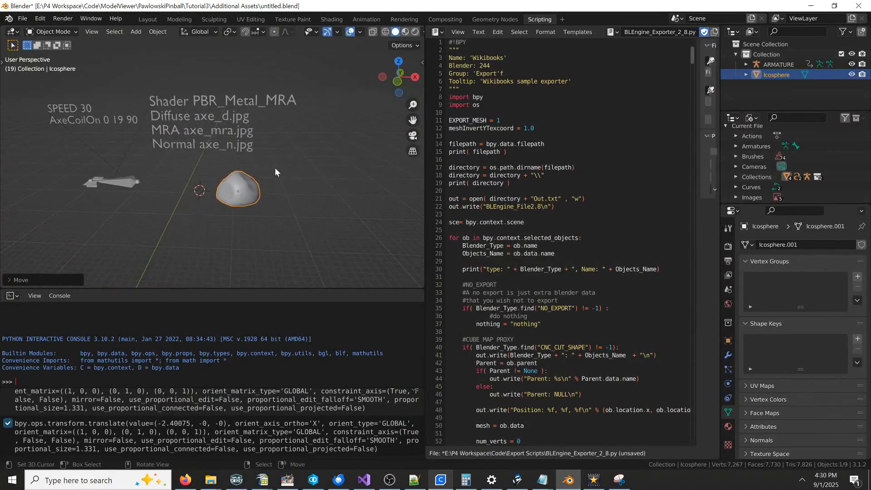
key("shift+a")
mouse_move(271, 179)
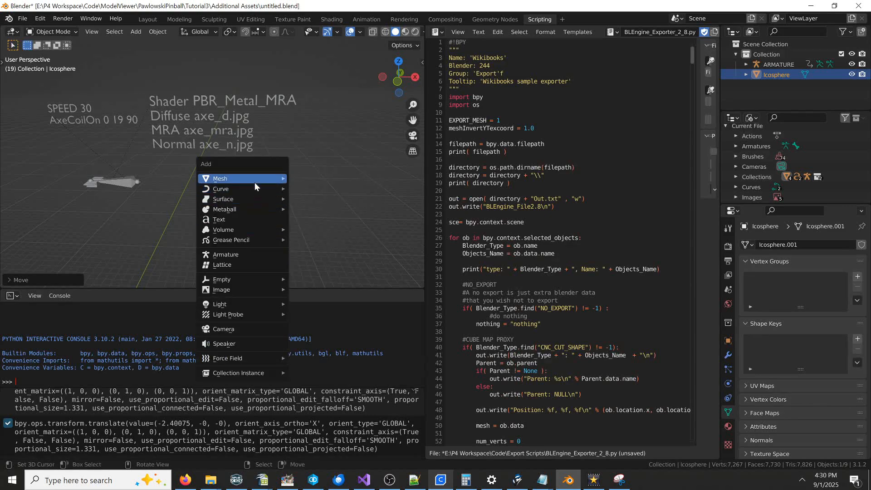
left_click(251, 220)
middle_click_drag(288, 206, 246, 216)
left_click(728, 340)
double_click(765, 244)
type("PHYSI")
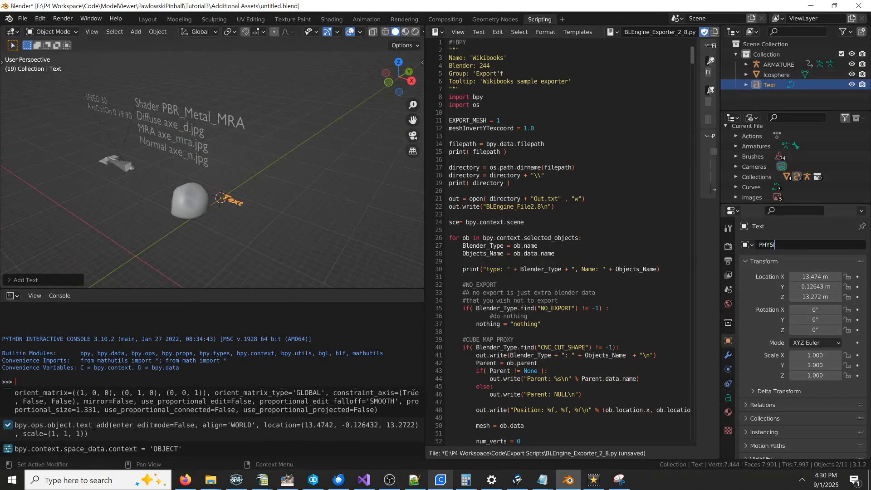
type("CS_USE_MSH")
key("Return")
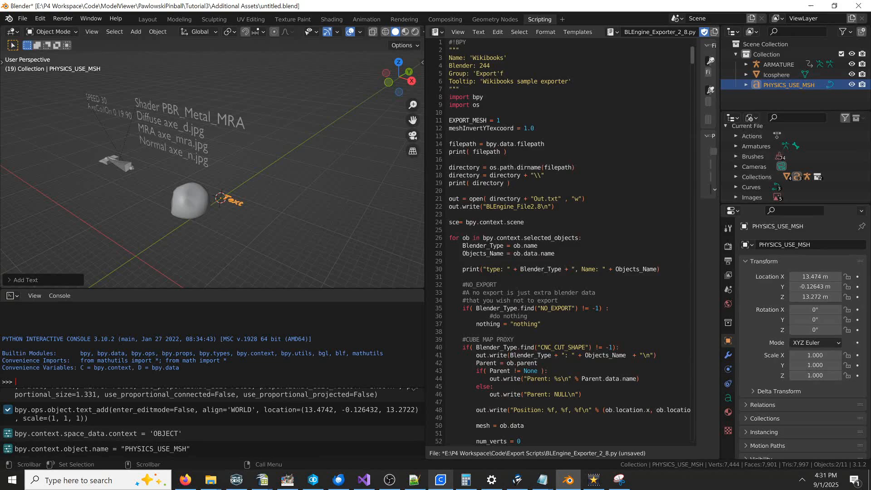
- Parent the PHYSICS_USE_MSH text to the icosphere with the Object option
middle_click_drag(250, 214, 238, 216)
left_click(217, 213)
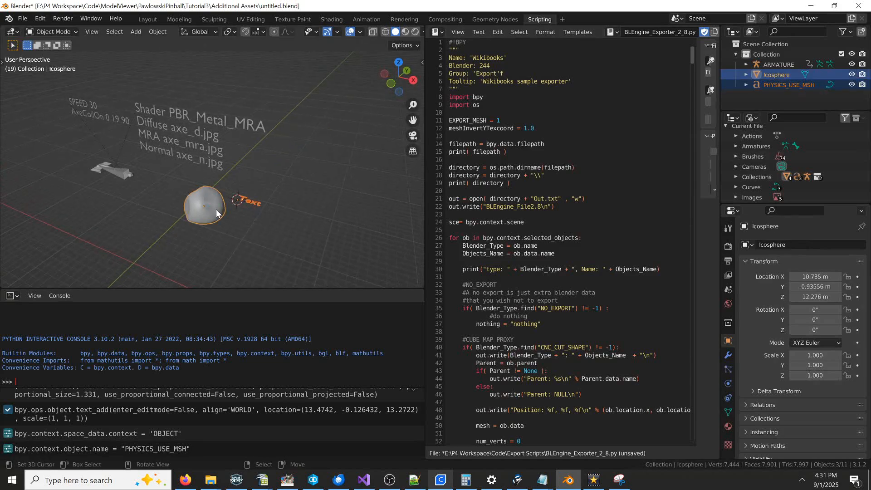
key("ctrl+p")
left_click(216, 208)
- Raise the PHYSICS_USE_MSH text about 0.66 m along Z and change its wording to PHYSICS
left_click(252, 205)
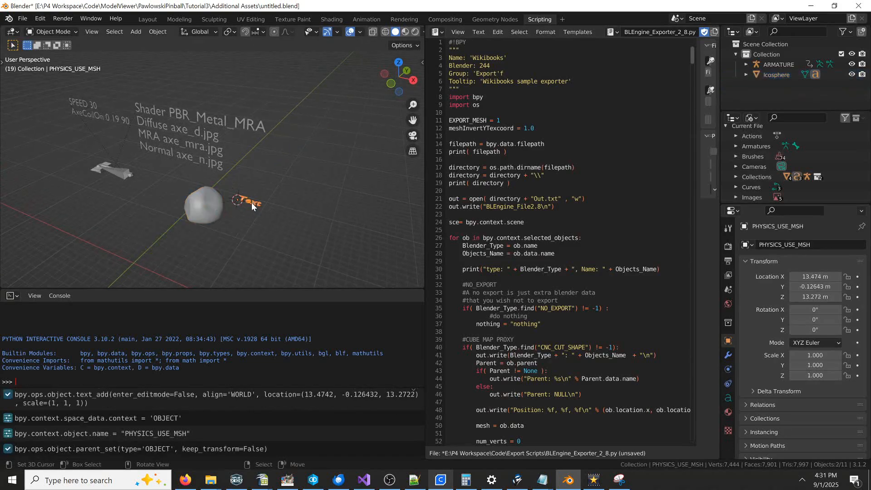
scroll(251, 216, "up", 2)
key("g")
key("z")
left_click(263, 202)
key("Tab")
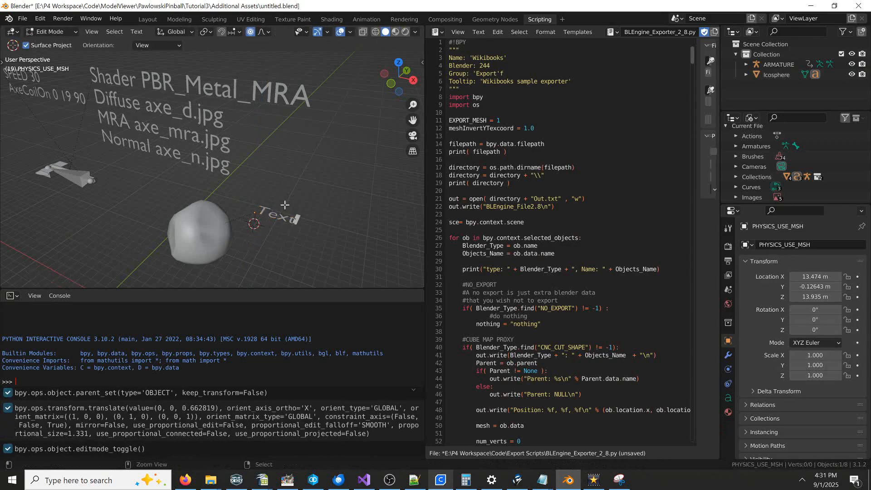
key("ctrl+a")
type("PHYSICS")
key("Tab")
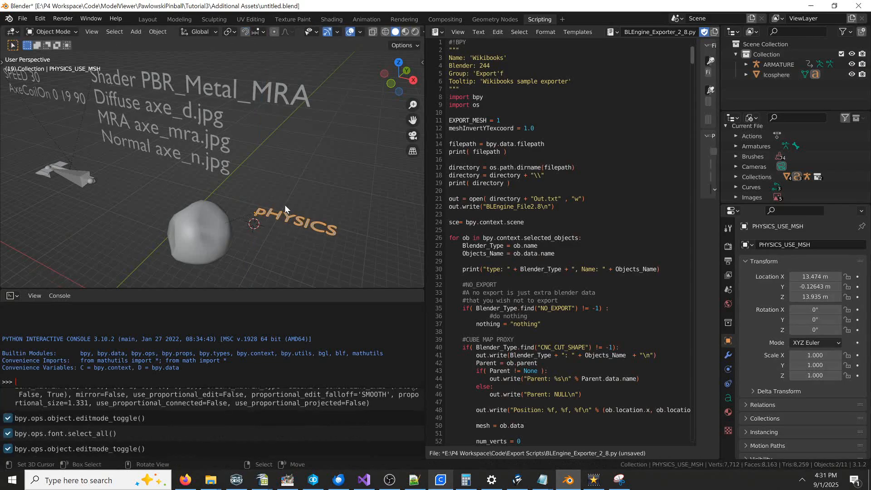
- Rename the icosphere object as MESH and its mesh data as Rock
left_click(223, 232)
middle_click_drag(224, 230, 236, 233)
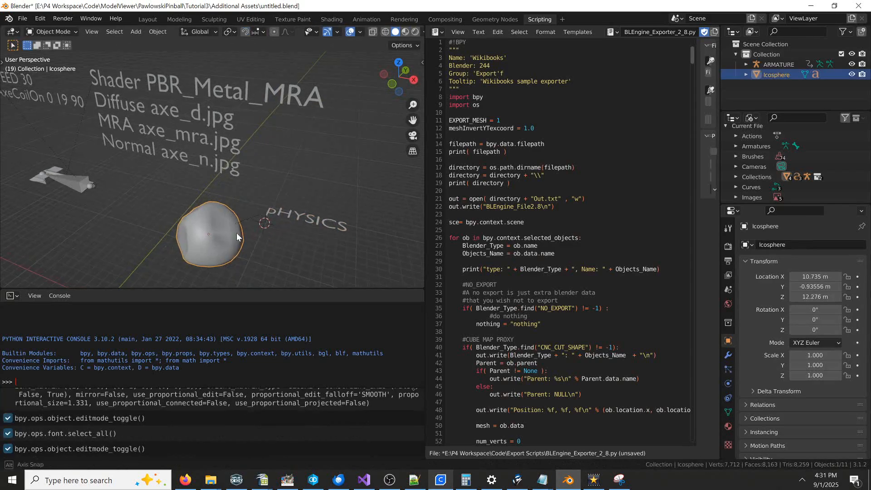
left_click(773, 245)
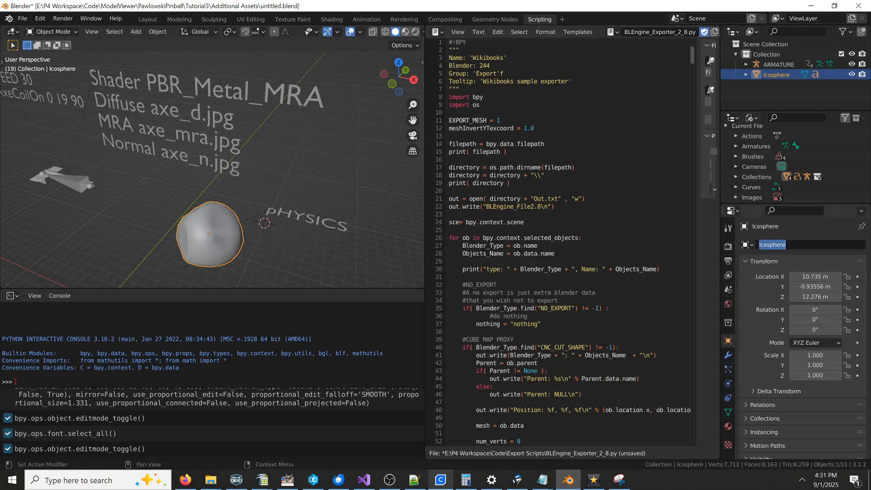
type("me")
key("Return")
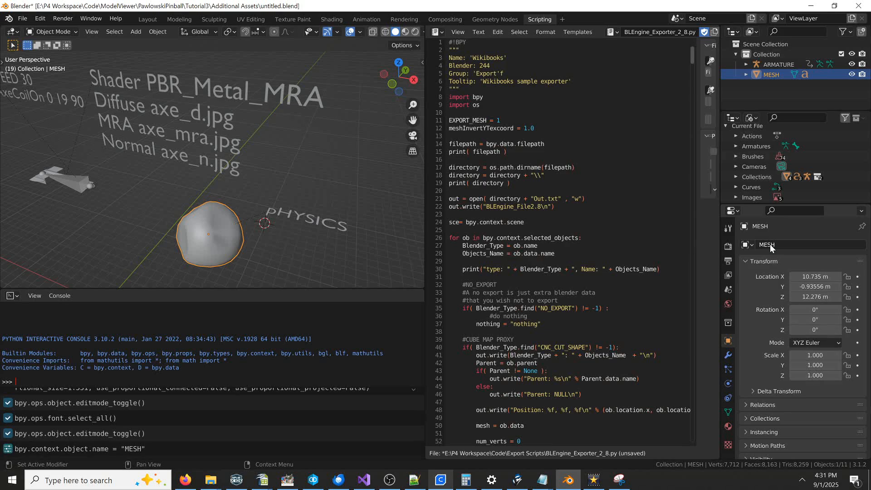
left_click(728, 412)
left_click(784, 247)
type("rRock")
key("Return")
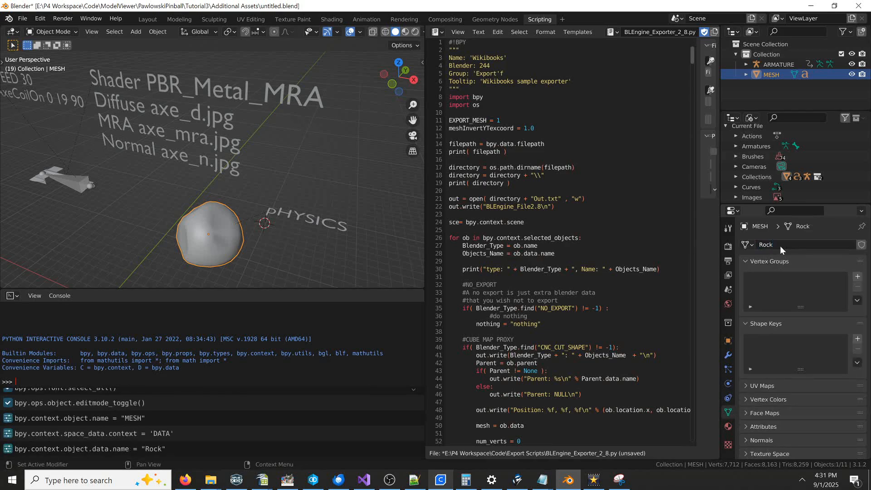
- Duplicate the rock twice along X, the first copy about 6.6 m away and the second about 3.4 m further
scroll(242, 235, "down", 3)
middle_click_drag(242, 235, 270, 224)
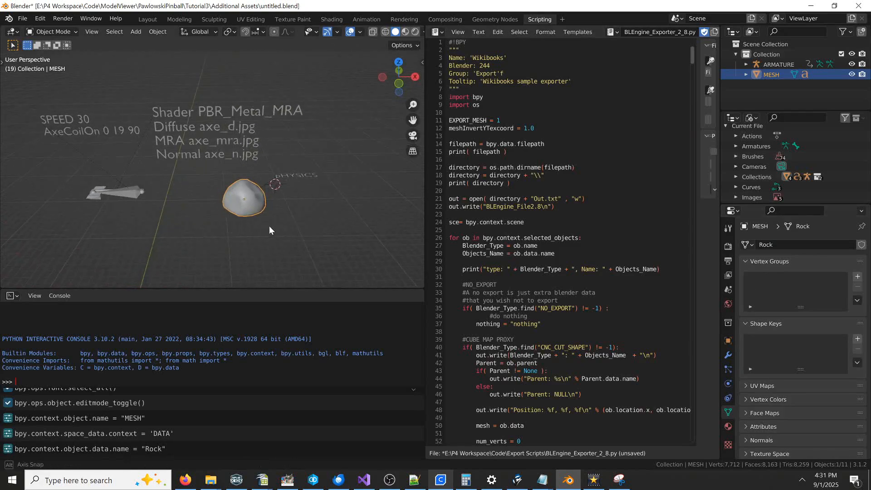
key("shift+d")
left_click(324, 214)
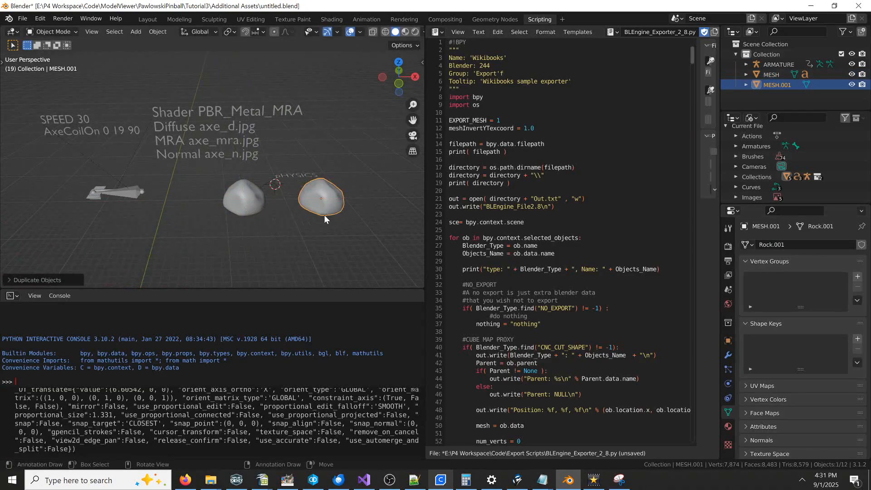
middle_click_drag(324, 214, 304, 222)
key("shift+d")
key("x")
left_click(349, 230)
- Rename both duplicated rock objects as INSTANCE
left_click(316, 228)
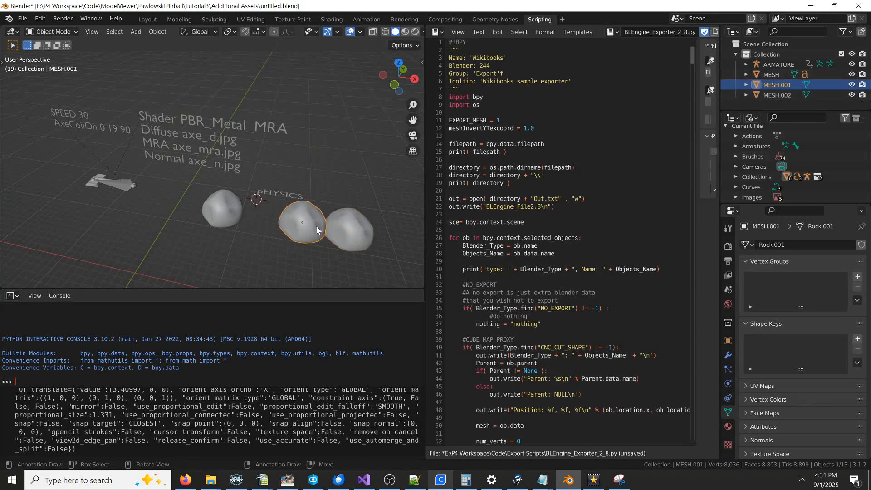
left_click(728, 341)
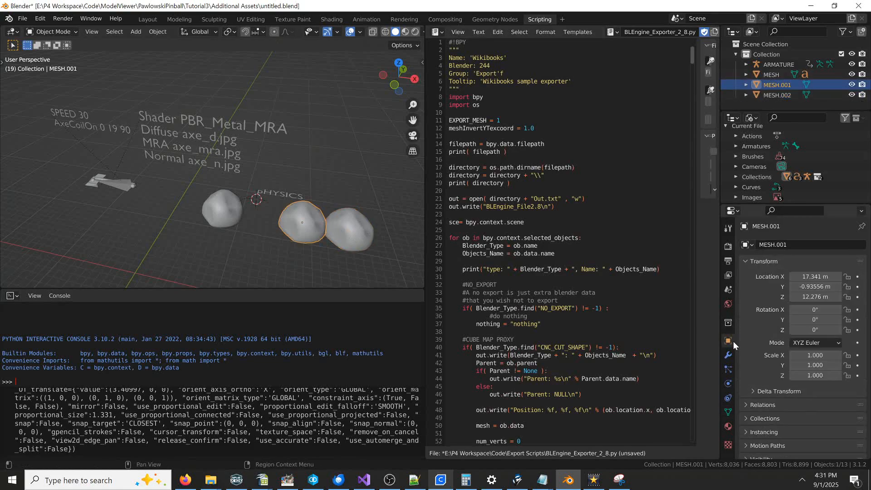
double_click(774, 245)
type("INSTANCE")
key("Return")
left_click(358, 246)
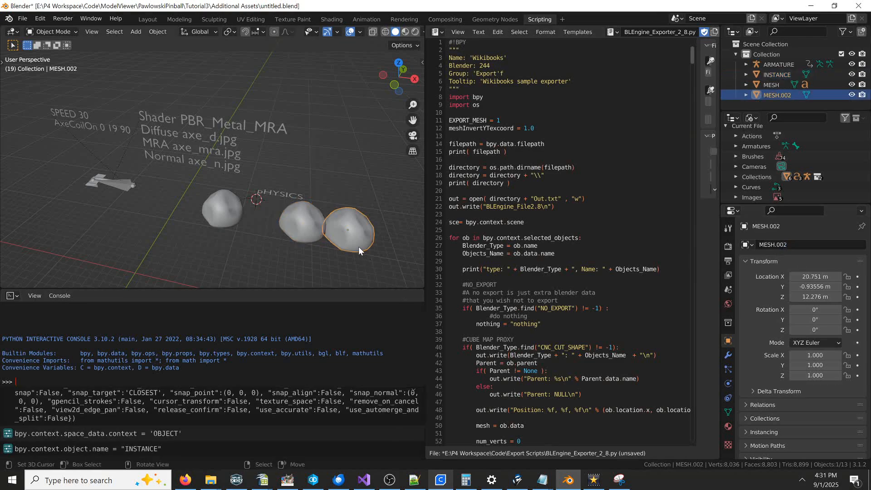
type("INSTANCE")
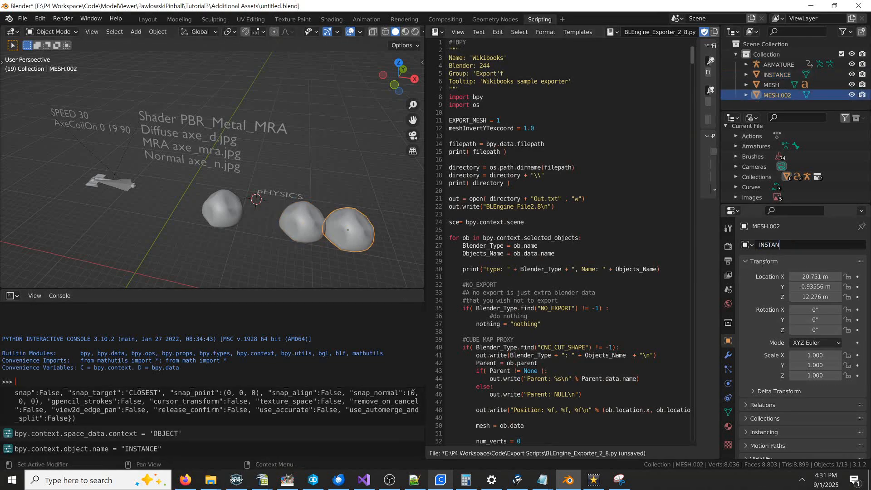
key("Return")
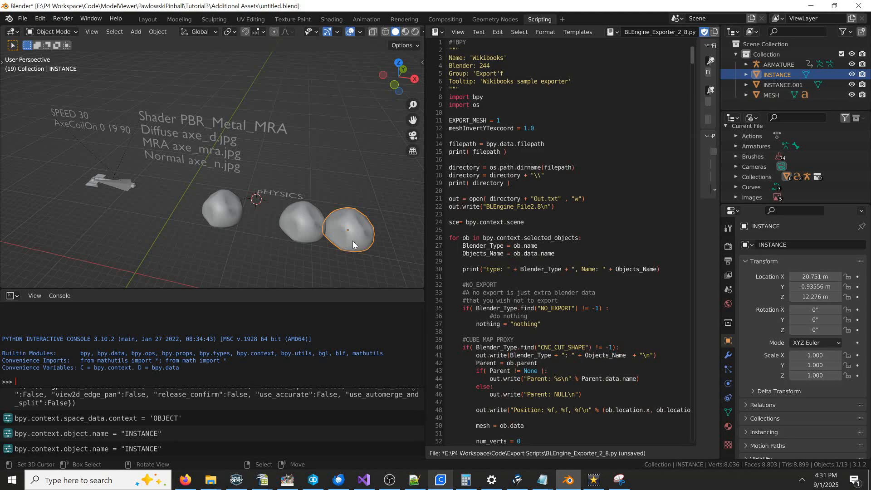
- Duplicate the outermost rock instance about 3.1 m further along the X axis
key("shift+d")
key("x")
left_click(335, 203)
- Export every object in the scene with the exporter script, and start the pinball editor from Visual Studio
scroll(334, 203, "down", 3)
key("a")
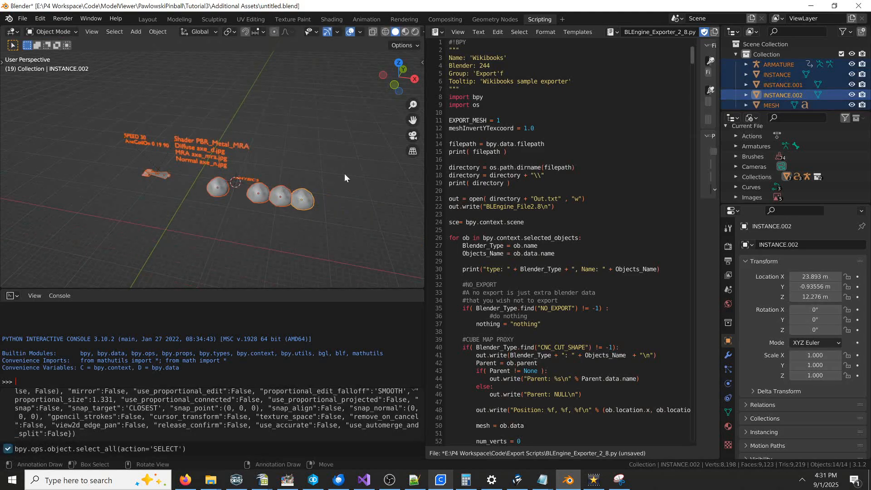
left_click(480, 33)
left_click(489, 147)
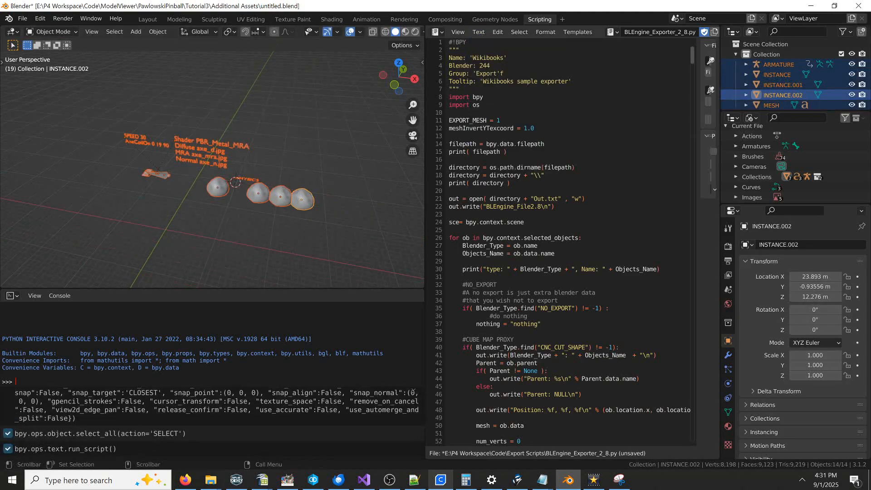
left_click(364, 480)
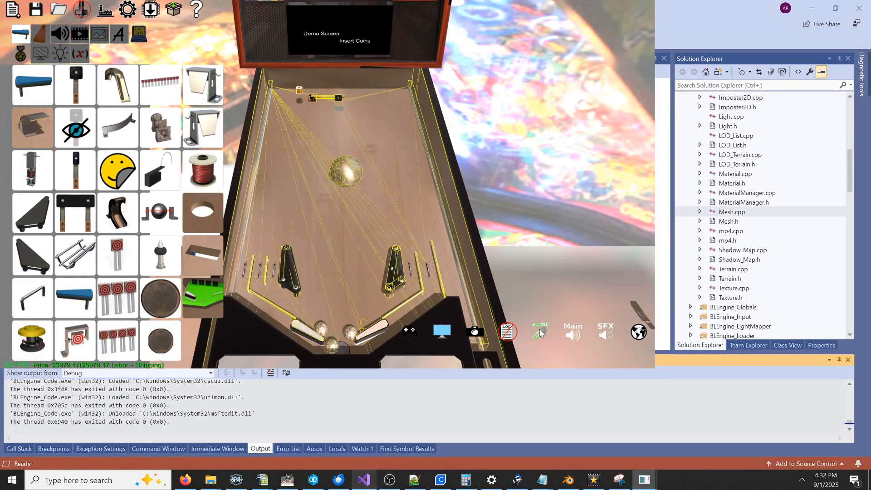
- Separate the stacked Rock assets and spread the three of them apart across the middle of the pinball playfield
scroll(377, 183, "up", 5)
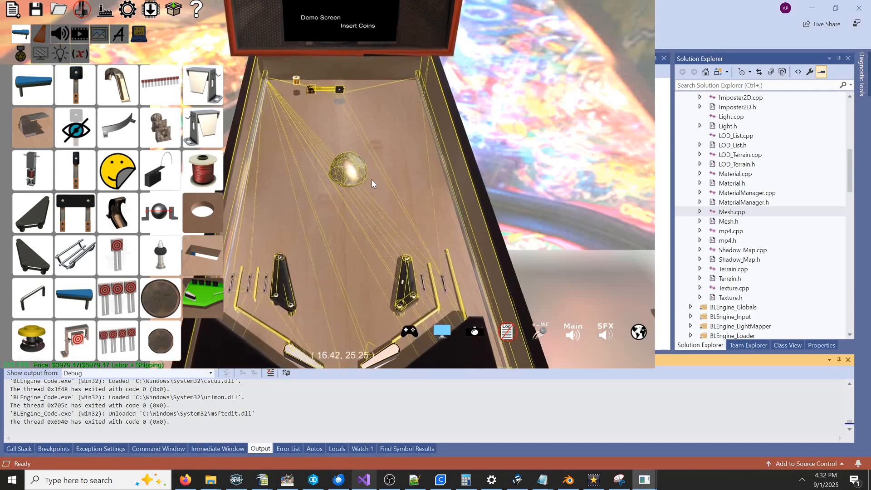
scroll(356, 192, "up", 4)
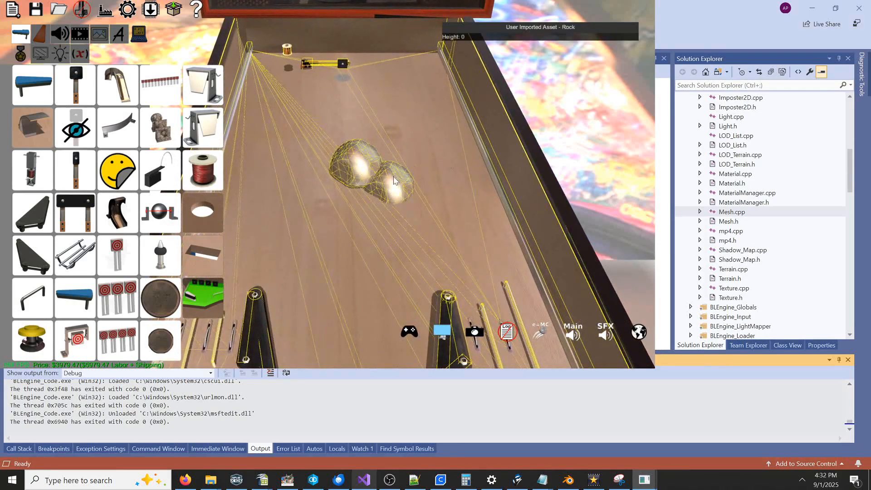
left_click_drag(394, 177, 418, 156)
left_click_drag(362, 163, 288, 189)
left_click_drag(303, 131, 335, 128)
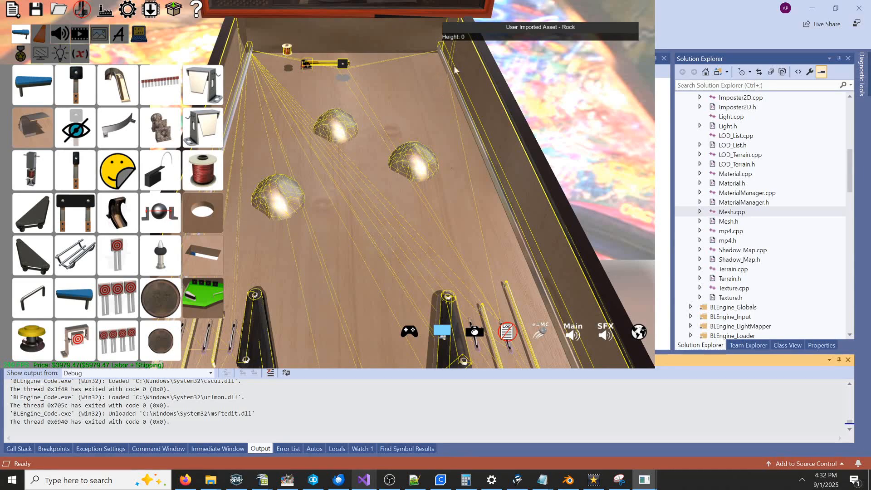
- Drop several test balls onto the playfield around the rocks to check their collisions
middle_click(412, 148)
middle_click(432, 149)
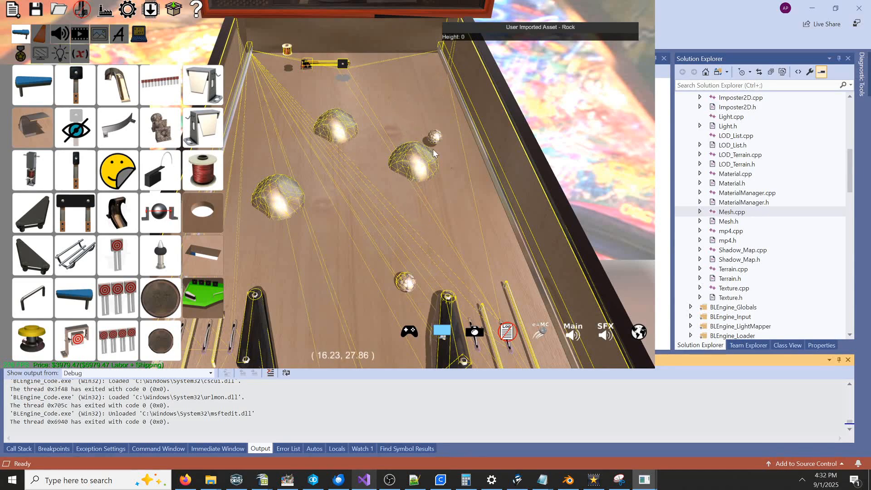
middle_click(399, 151)
middle_click(375, 177)
middle_click(372, 132)
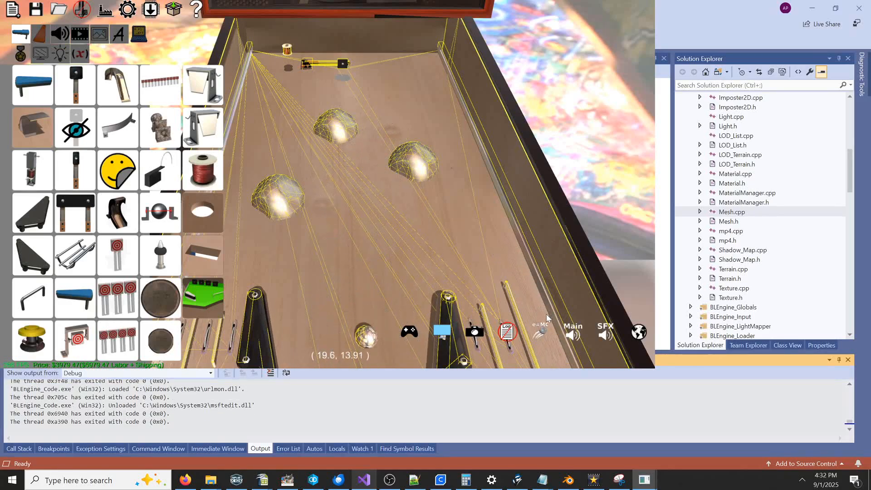
- Adjust the positions of the right-hand rock and the upper rock on the playfield
left_click_drag(410, 167, 412, 153)
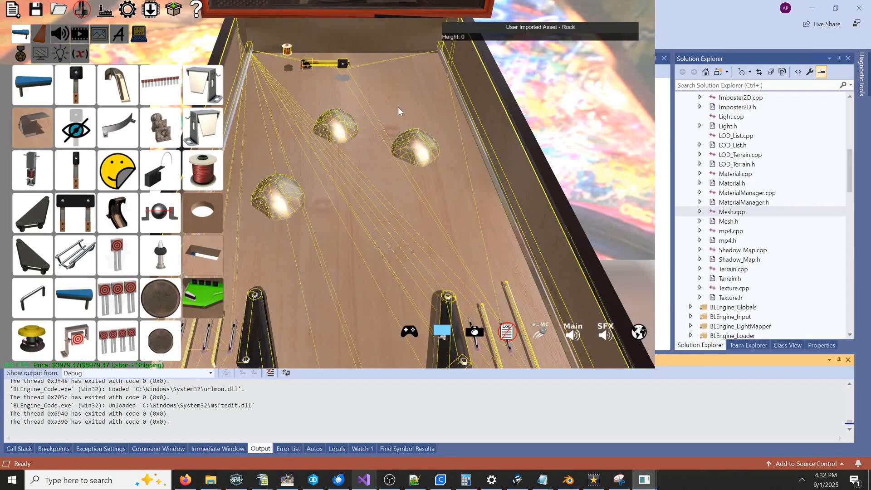
right_click_drag(399, 110, 389, 159)
left_click_drag(337, 129, 346, 135)
right_click_drag(346, 136, 374, 119)
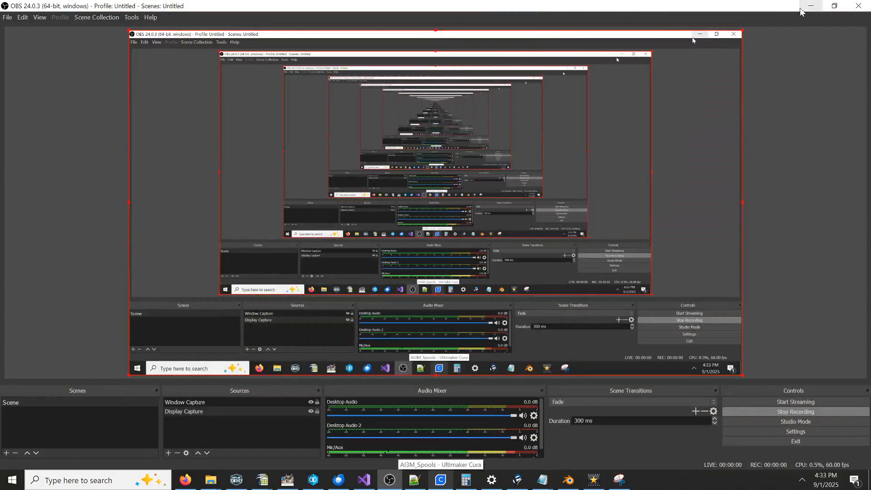
- Switch to the Metallica.blend scene in Blender and examine the snake head model and its surroundings
left_click(807, 7)
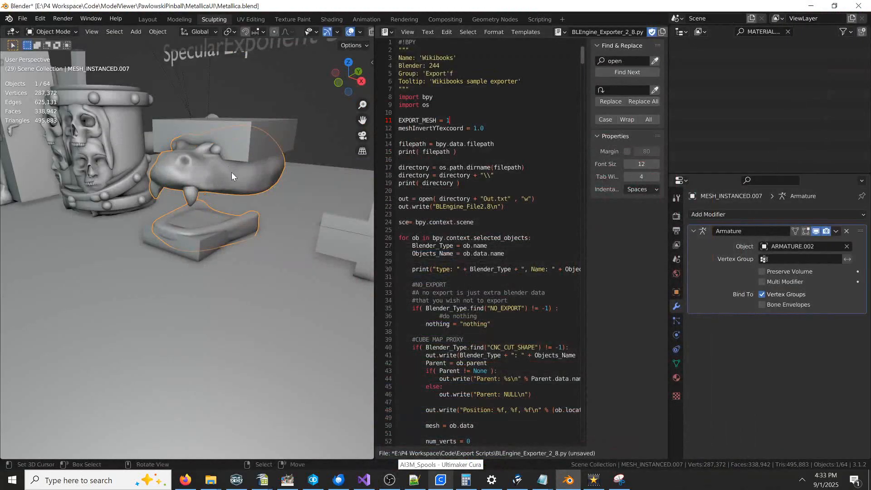
scroll(248, 181, "down", 8)
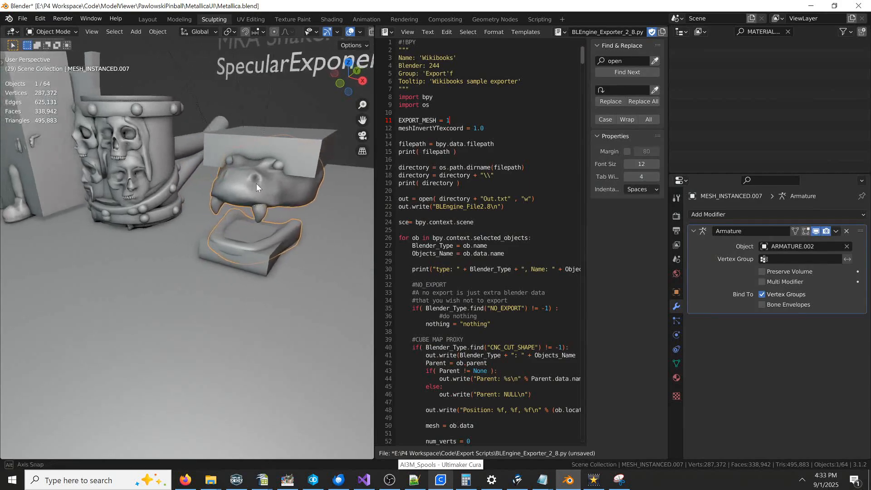
middle_click_drag(261, 196, 238, 192, "shift")
scroll(238, 191, "up", 8)
middle_click_drag(336, 181, 270, 190, "shift")
scroll(279, 192, "down", 5)
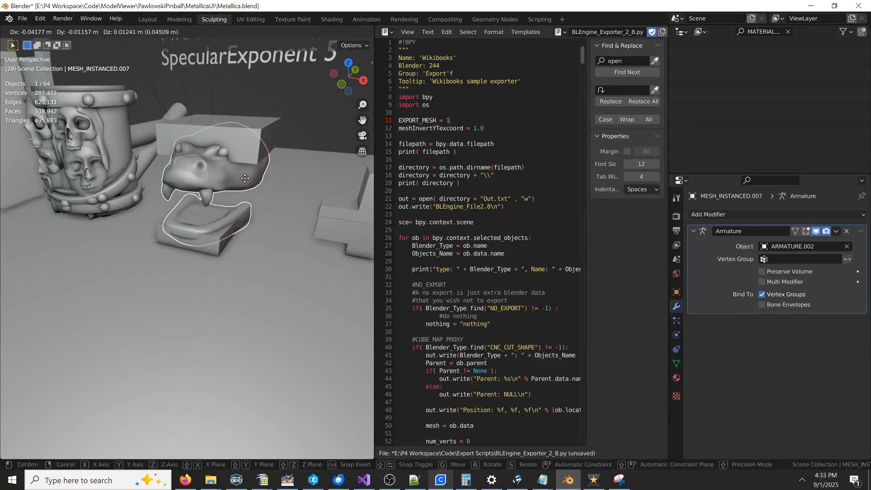
- Delete the snake head mesh and select the ARMATURE.002 armature between the two collision boxes
key("Delete")
middle_click_drag(252, 195, 187, 125)
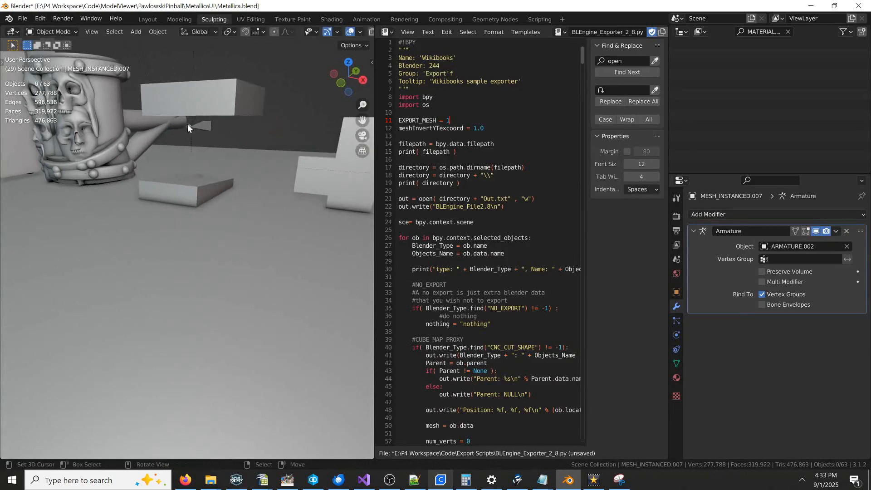
left_click(188, 126)
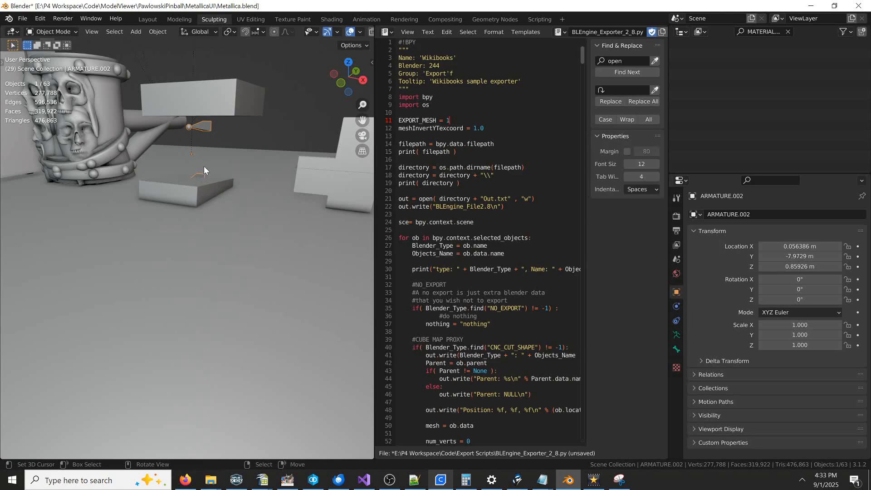
middle_click_drag(200, 149, 158, 198)
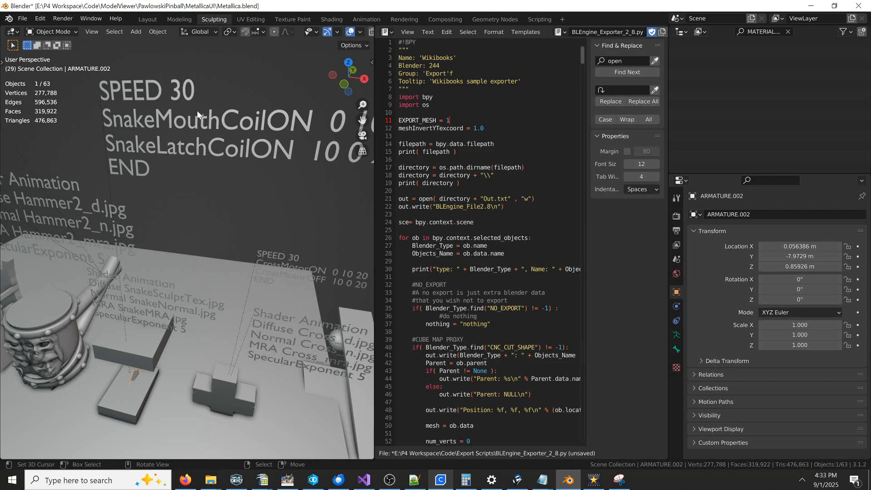
- Switch to the running Metallica table in the pinball engine and examine the snake head and its moving mouth up close
scroll(200, 113, "down", 3)
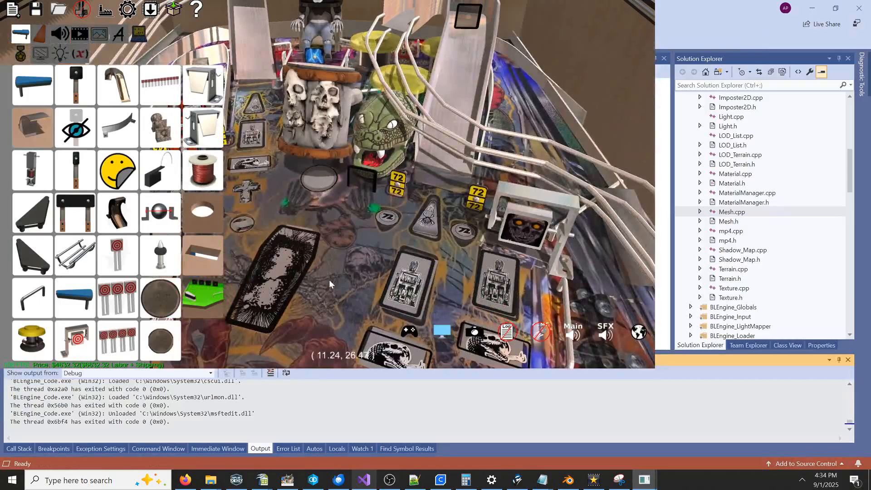
key("b")
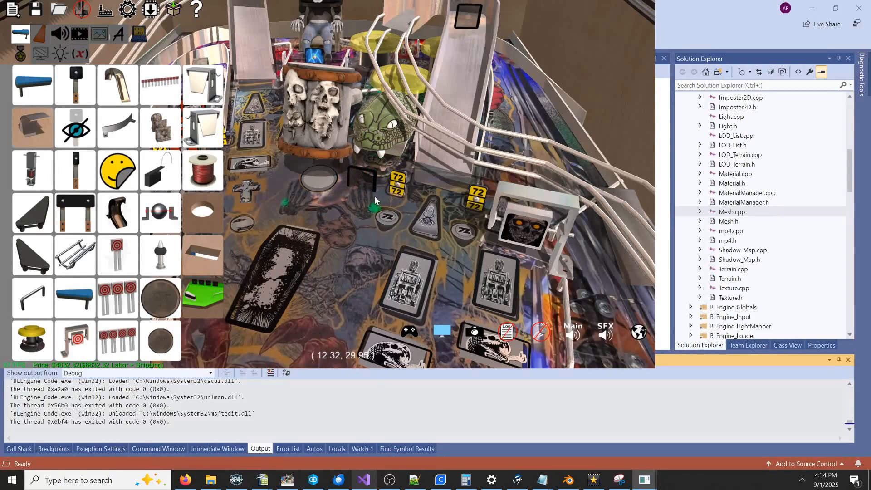
key("Right")
key("Left")
scroll(327, 183, "up", 3)
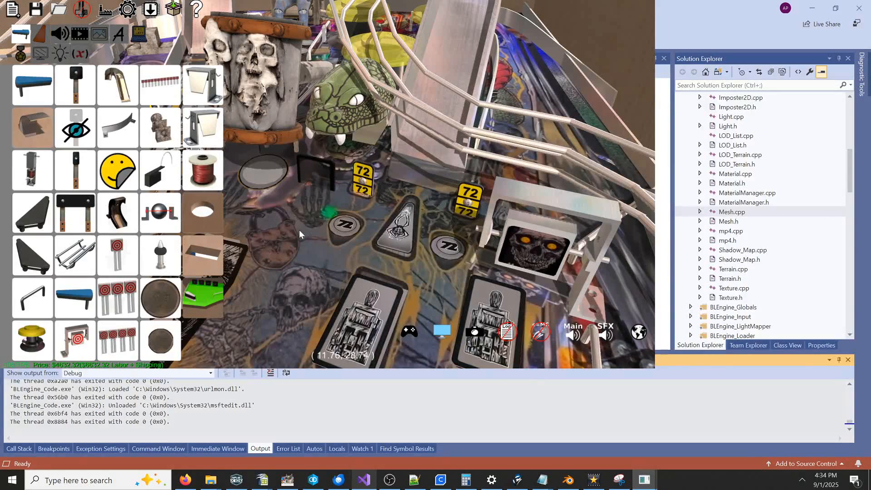
key("Left")
scroll(318, 225, "up", 2)
key("Right")
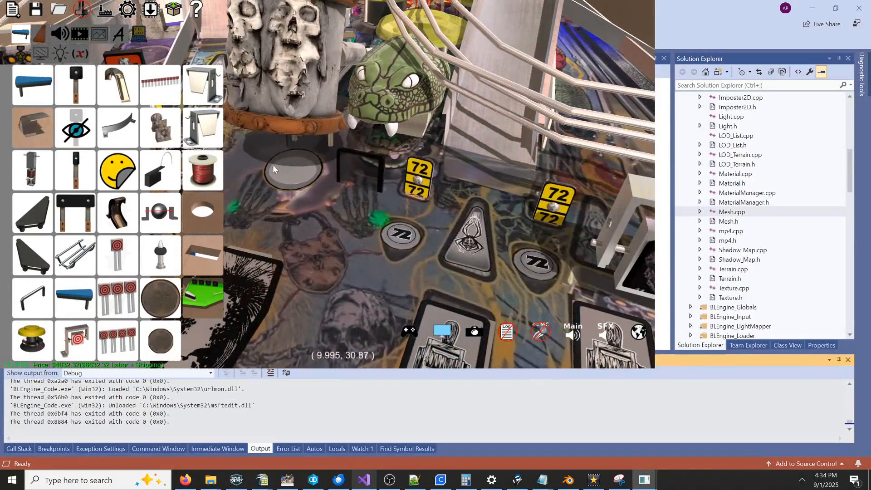
- Inspect the settings of the SnakeMouthCoil and SnakeLatchCoil beside the Metallica playfield
left_click(340, 228)
key("s")
right_click_drag(424, 284, 328, 184)
key("s")
key("s")
key("w")
left_click(319, 166)
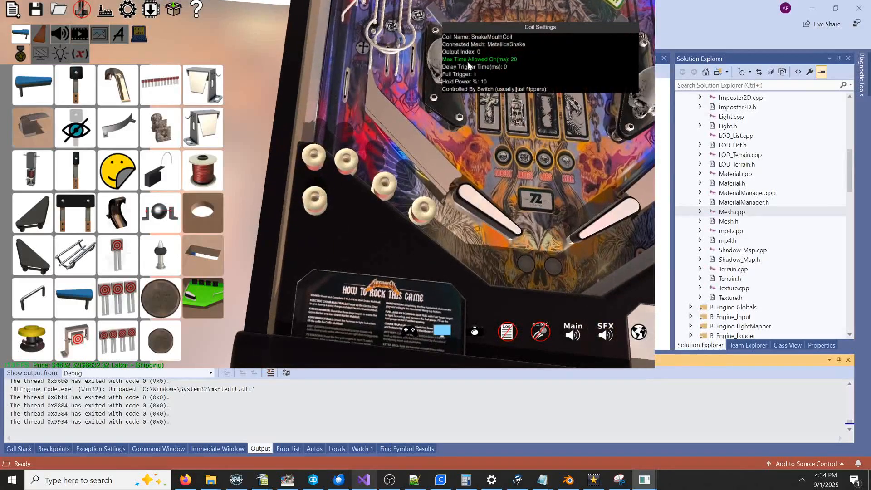
left_click(343, 195)
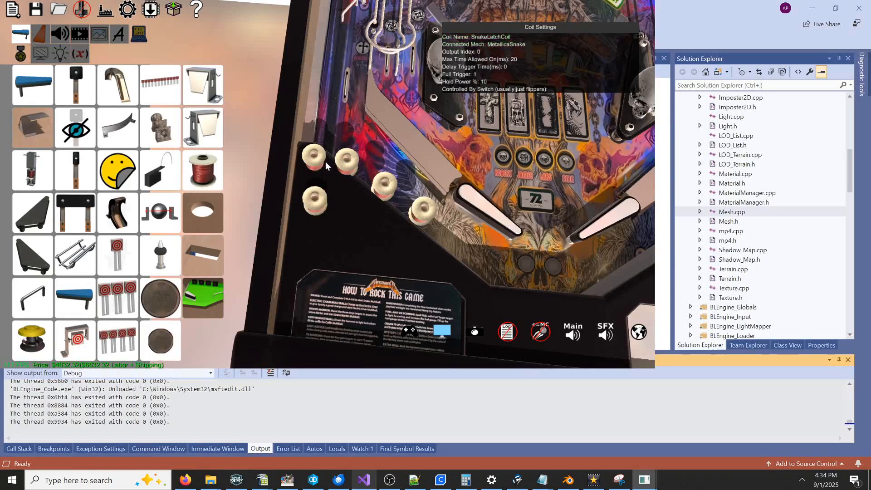
- Switch to untitled.blend in Blender and clear the parent of the axe's MESH_INSTANCED object, keeping its transformation
left_click(568, 480)
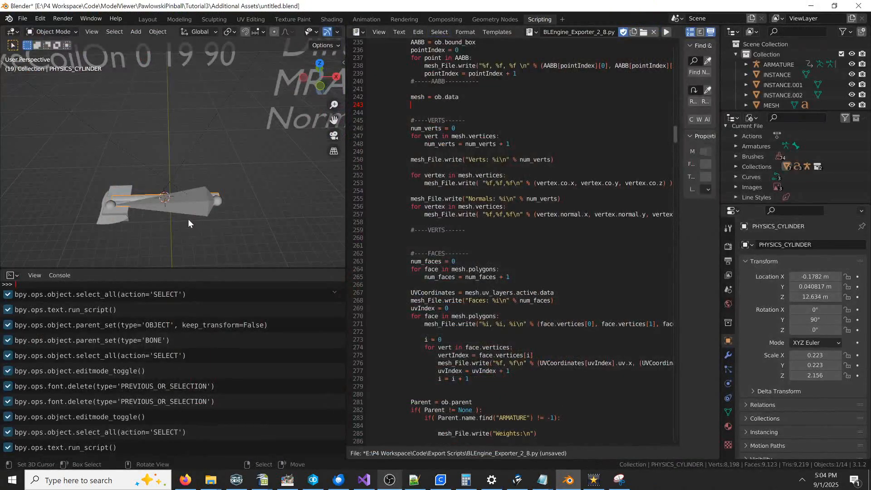
left_click(193, 211)
scroll(200, 213, "up", 3)
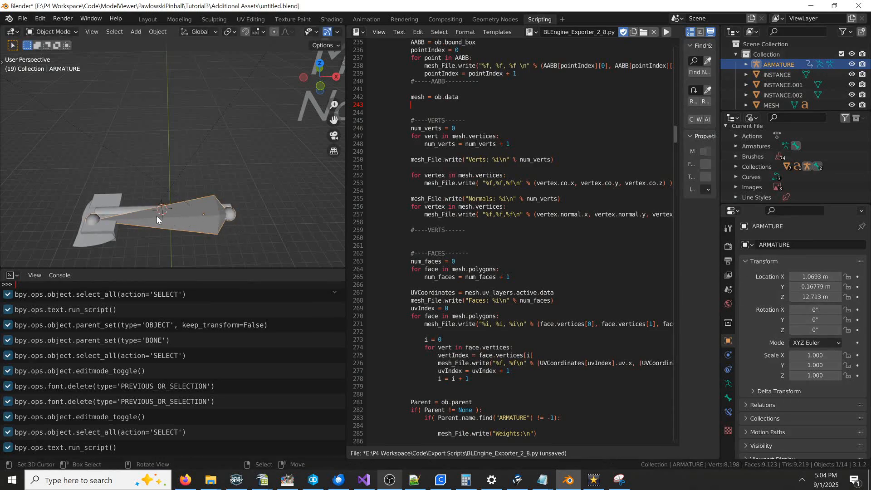
left_click(92, 245)
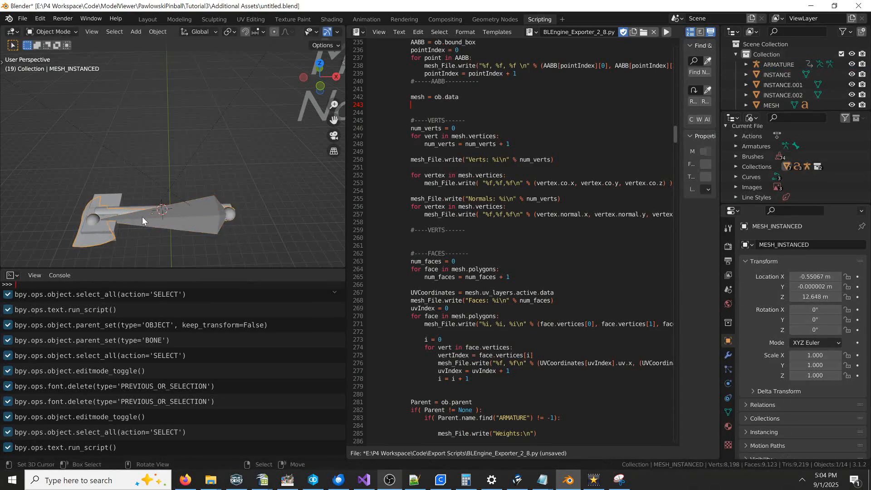
left_click(208, 217)
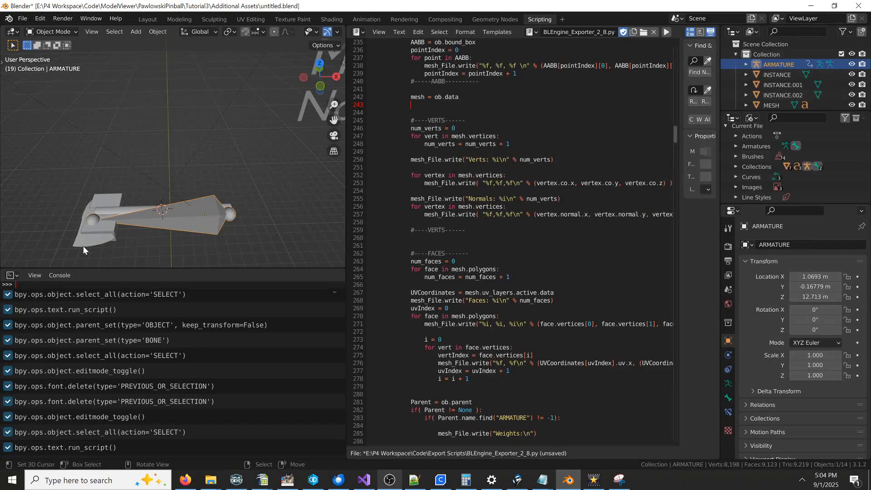
left_click(101, 242)
key("alt+p")
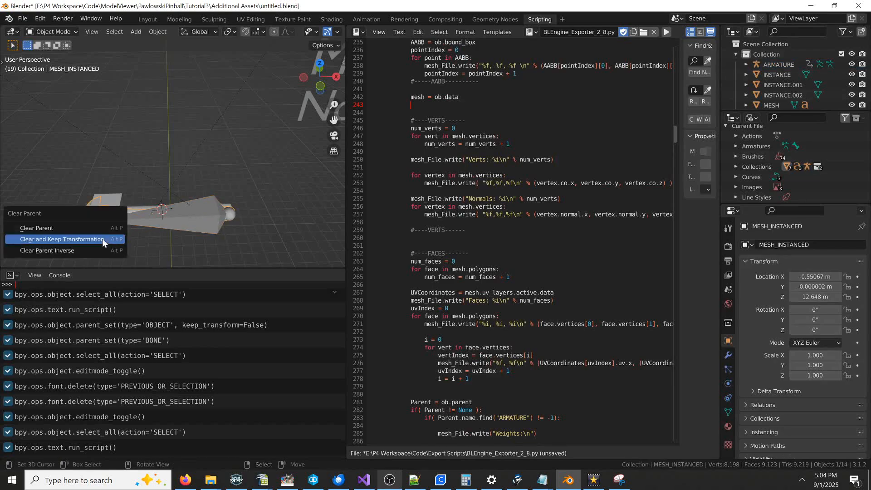
left_click(102, 238)
- Match the axe mesh's X location to the armature's by setting it to 1.0693 m
left_click(156, 219)
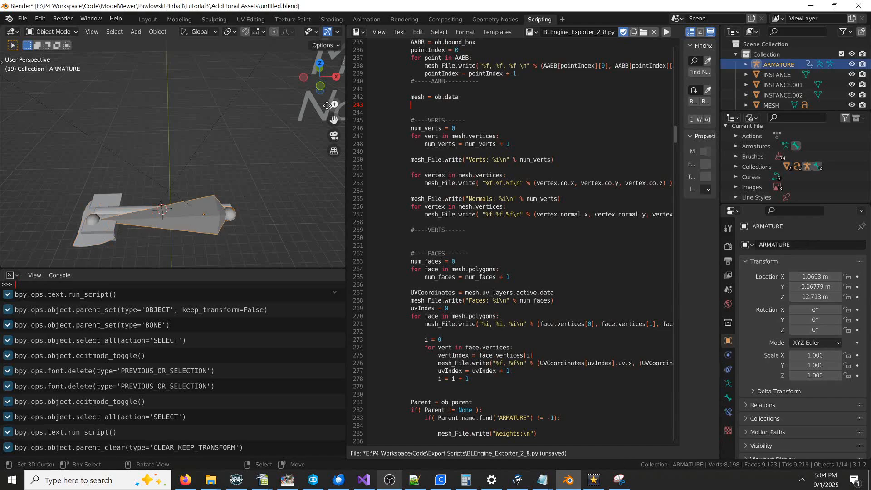
key("n")
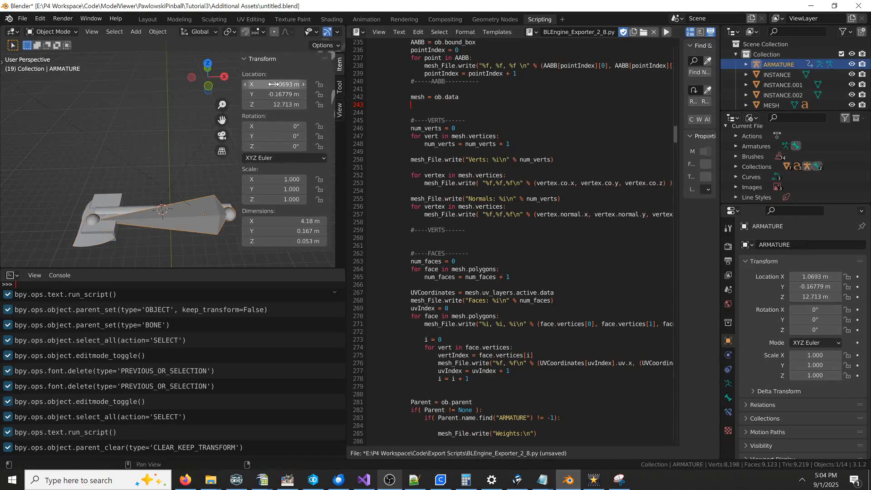
left_click(86, 221)
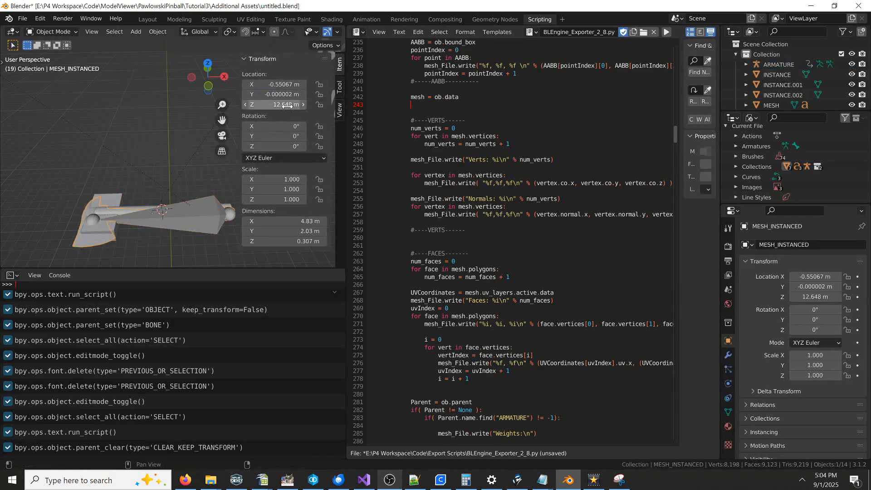
left_click_drag(284, 84, 318, 84)
- Copy the armature's Y location of -0.16779 m to the axe mesh
left_click(210, 216)
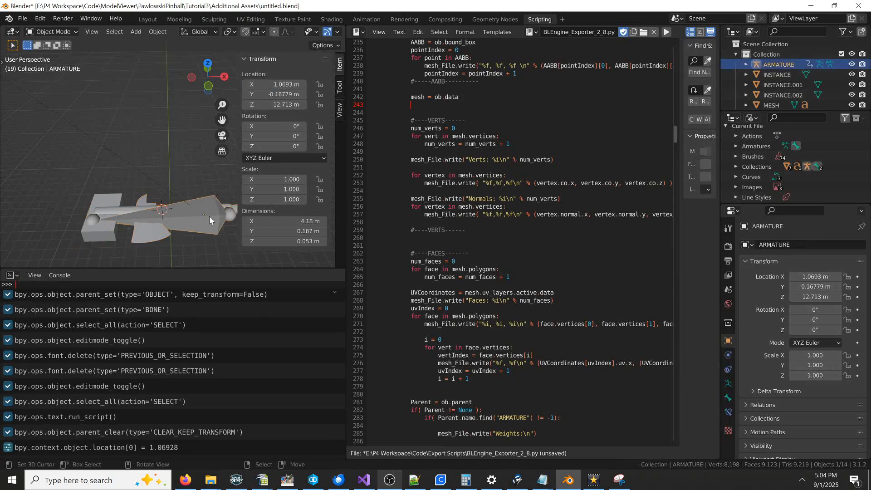
left_click(274, 94)
key("ctrl+c")
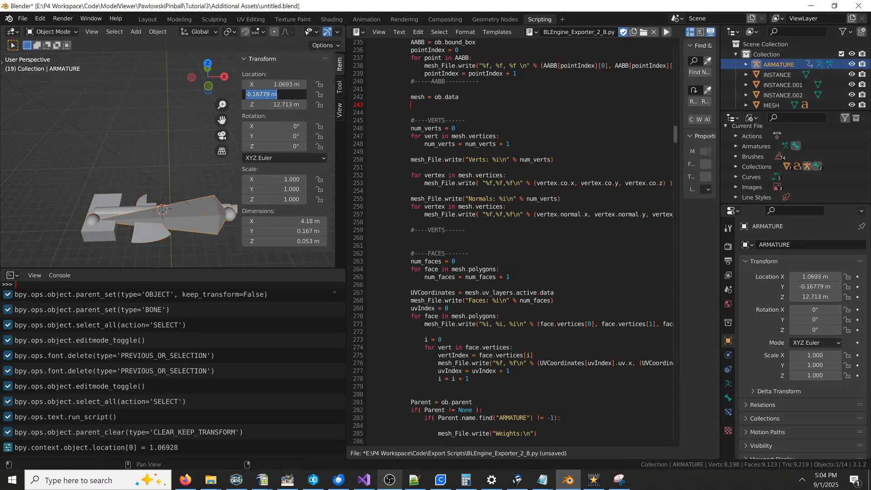
key("Escape")
right_click(153, 234)
left_click(273, 94)
key("ctrl+v")
key("Return")
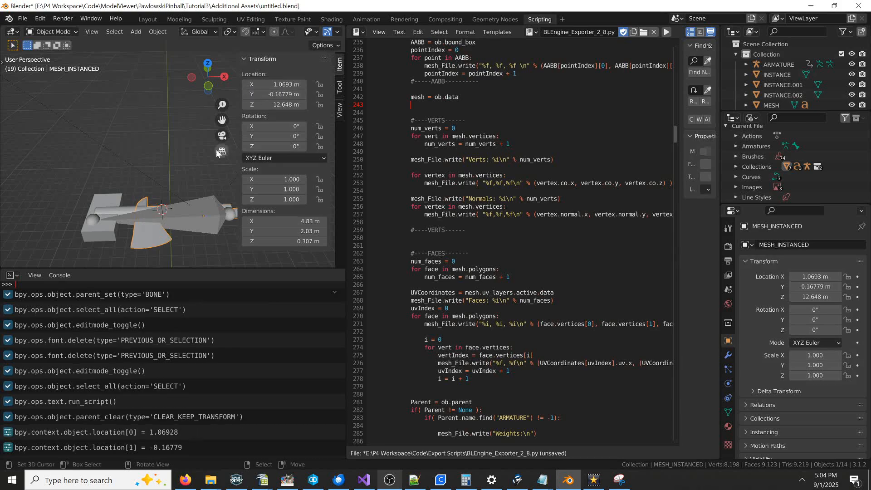
- Set the axe mesh's Z location to the armature's value of 12.7131 m
left_click(208, 215)
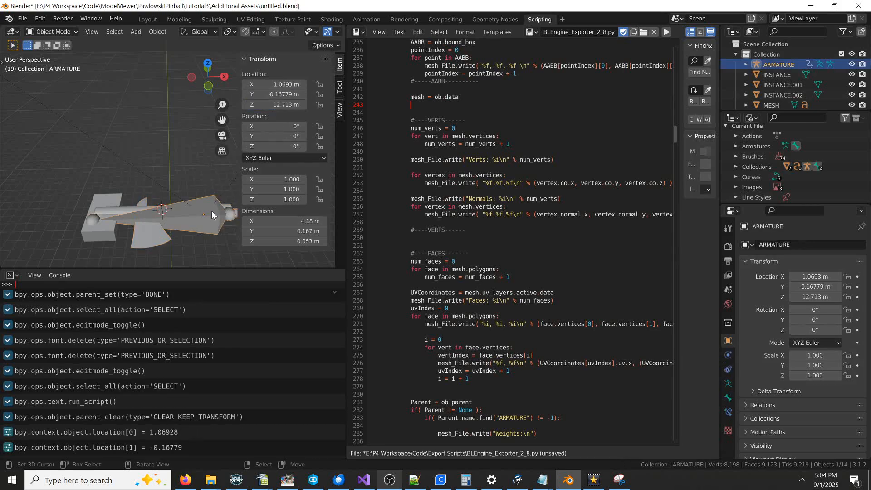
right_click(148, 224)
left_click(275, 104)
type("12.7131")
key("Return")
- Select all of the axe mesh's geometry in Edit Mode and move it about -1.78 m along the X axis
scroll(202, 216, "down", 3)
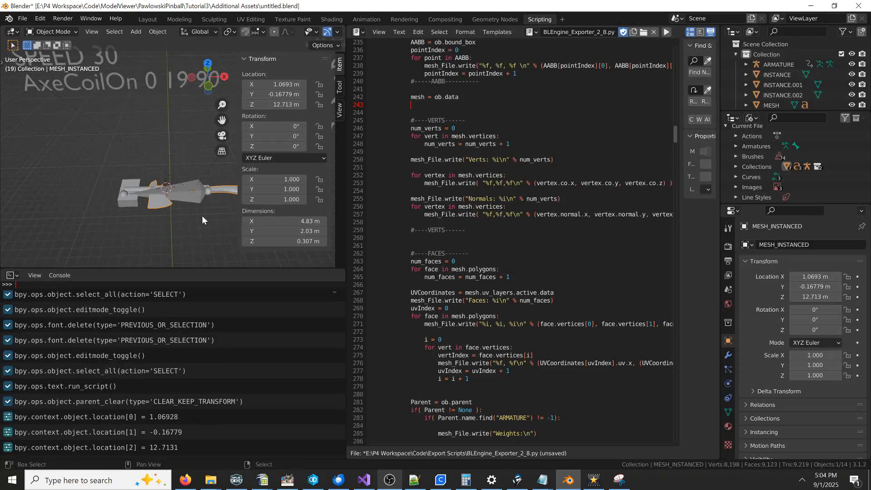
middle_click_drag(202, 216, 167, 199, "shift")
key("Tab")
key("a")
key("a")
key("a")
key("a")
scroll(204, 193, "up", 4)
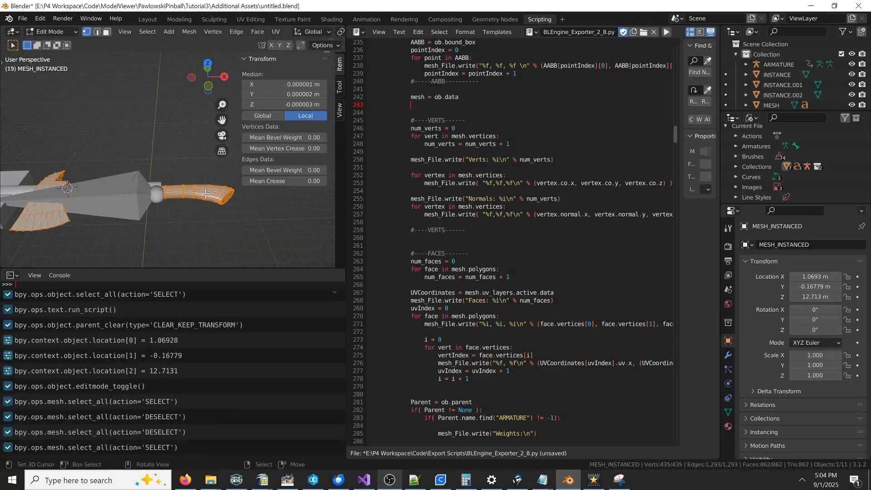
key("g")
key("x")
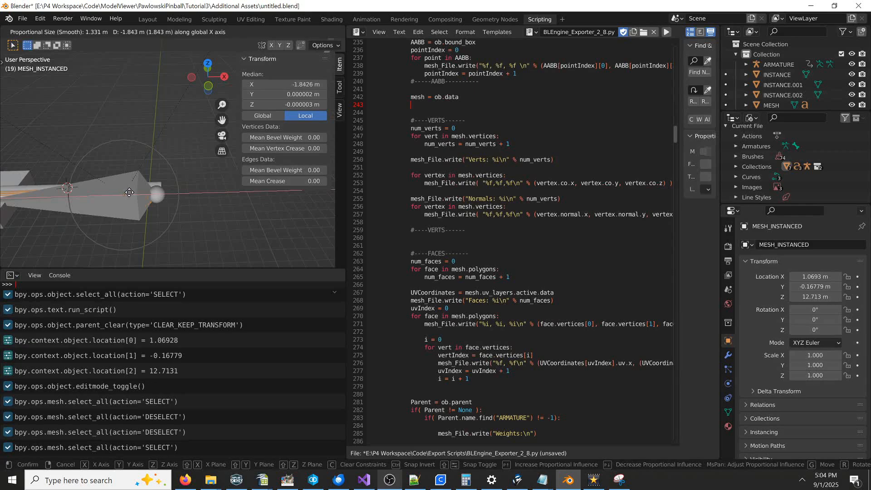
left_click(129, 192)
middle_click_drag(128, 192, 204, 233)
key("Tab")
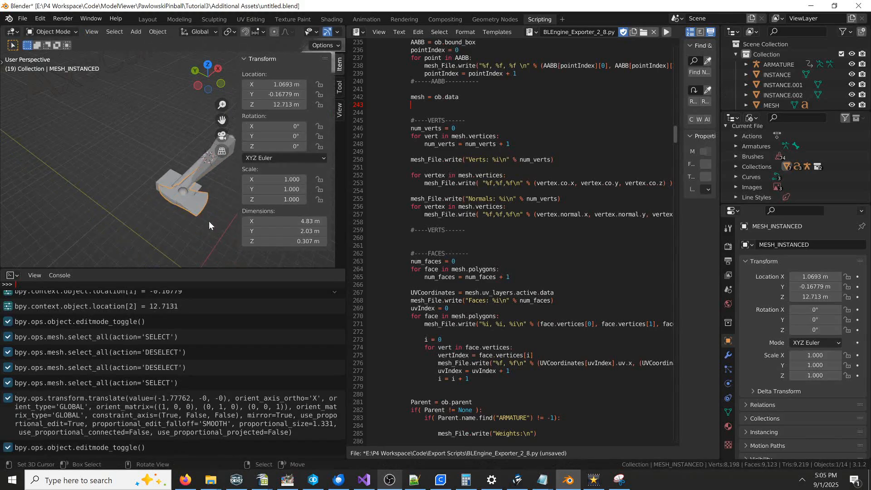
- Move the axe mesh's geometry about 0.145 m along the Y axis in Edit Mode
key("Tab")
key("g")
key("y")
left_click(207, 199)
key("Tab")
scroll(206, 193, "down", 2)
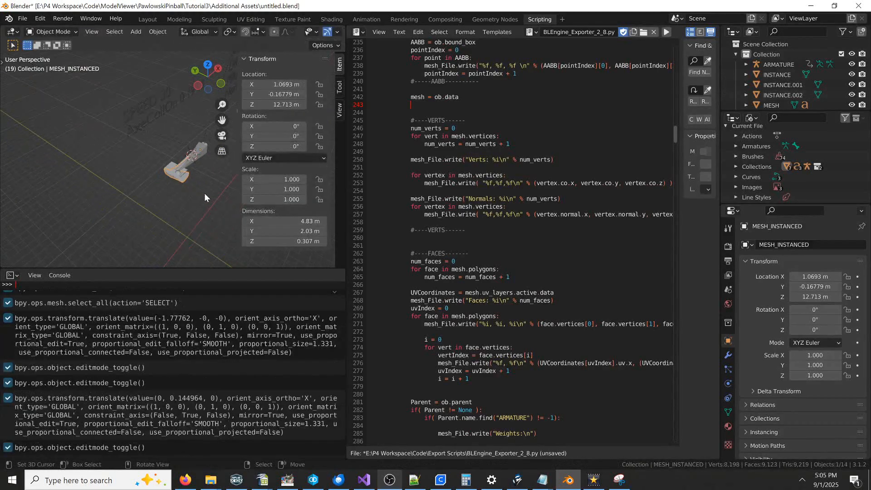
- Save the axe scene to untitled.blend
middle_click_drag(205, 193, 128, 188)
scroll(150, 169, "up", 4)
left_click(28, 21)
left_click(36, 114)
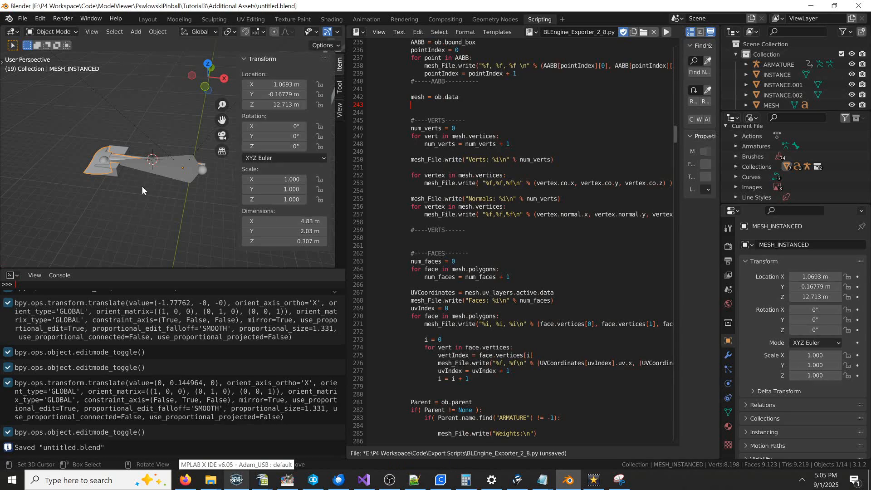
- Select the axe's ARMATURE object and rotate it about the global Z axis
left_click(202, 170)
key("r")
key("z")
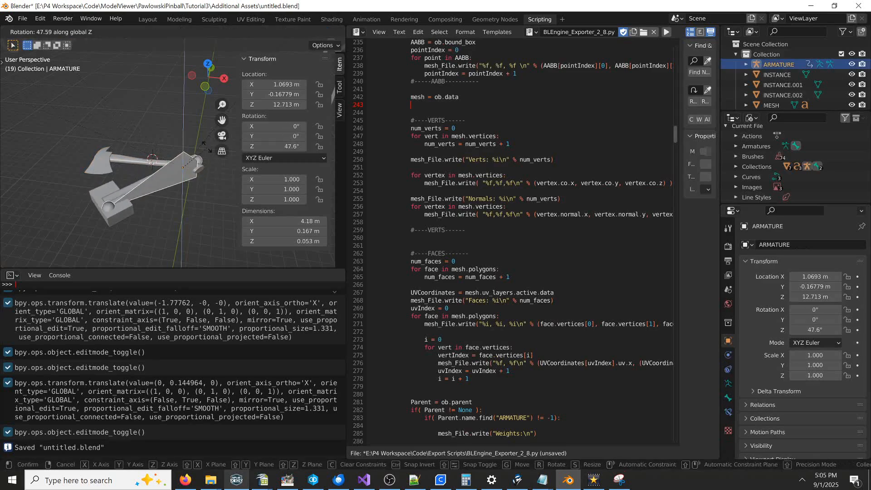